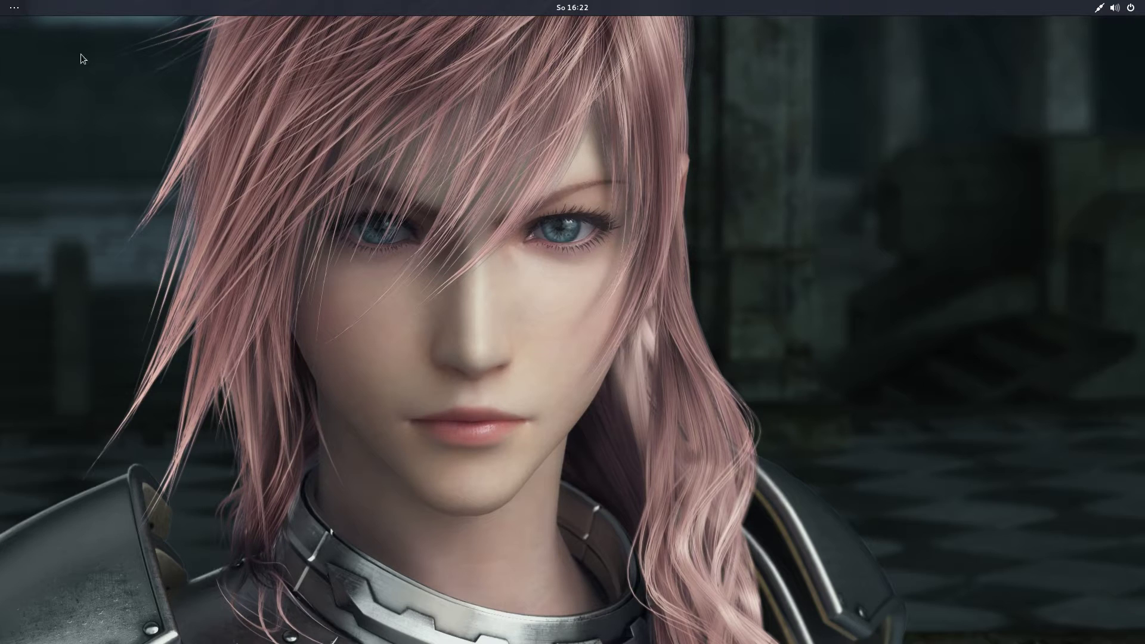
Launch Firefox from the GNOME Activities overview, landing on google.de.
mouse_move(1, 0)
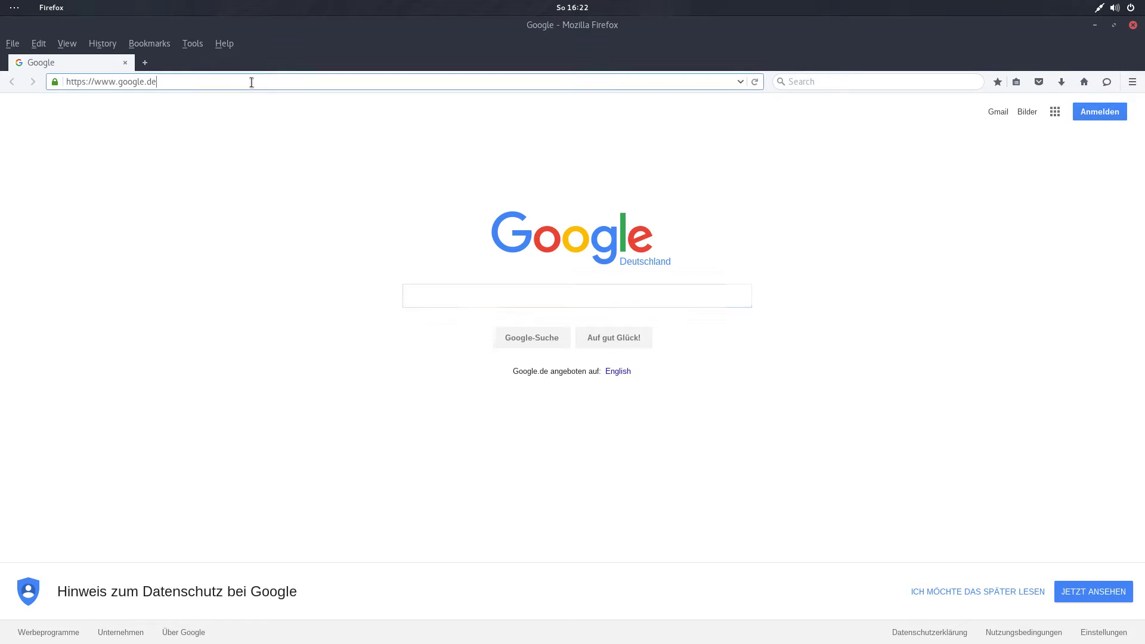
Load github.com/tolga9009/elgato-gchd in Firefox's address bar.
key(ctrl+a)
text(github.com/)
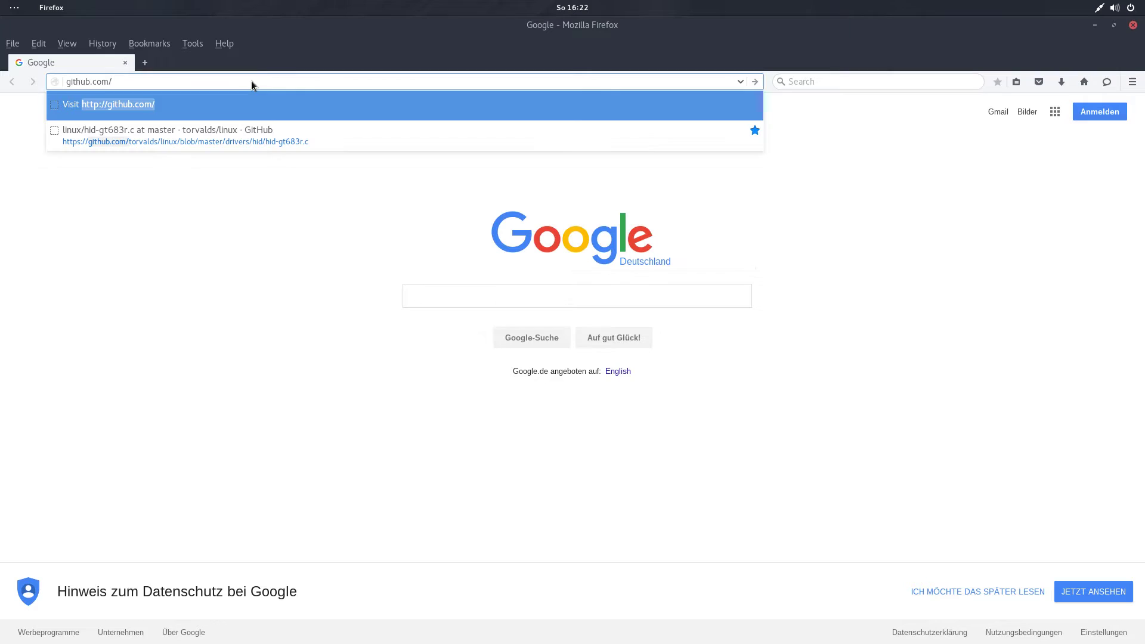
text(tolga9009)
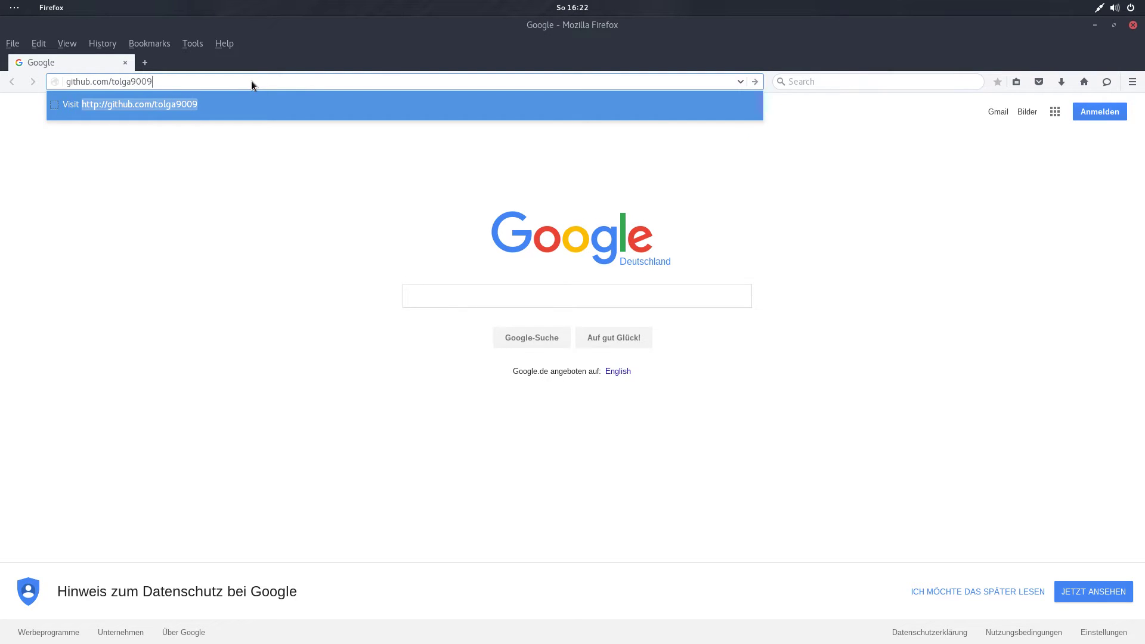
text(/elgato-gchd)
key(Return)
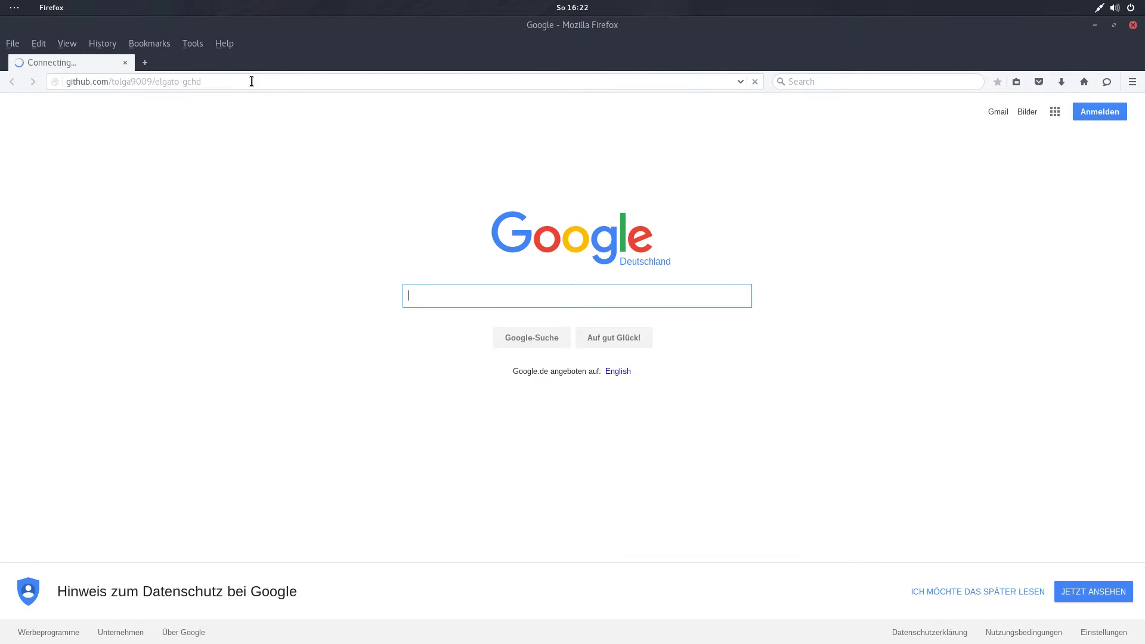
Download the repository as elgato-gchd-master.zip and save it to disk.
scroll(594, 453, down, 15)
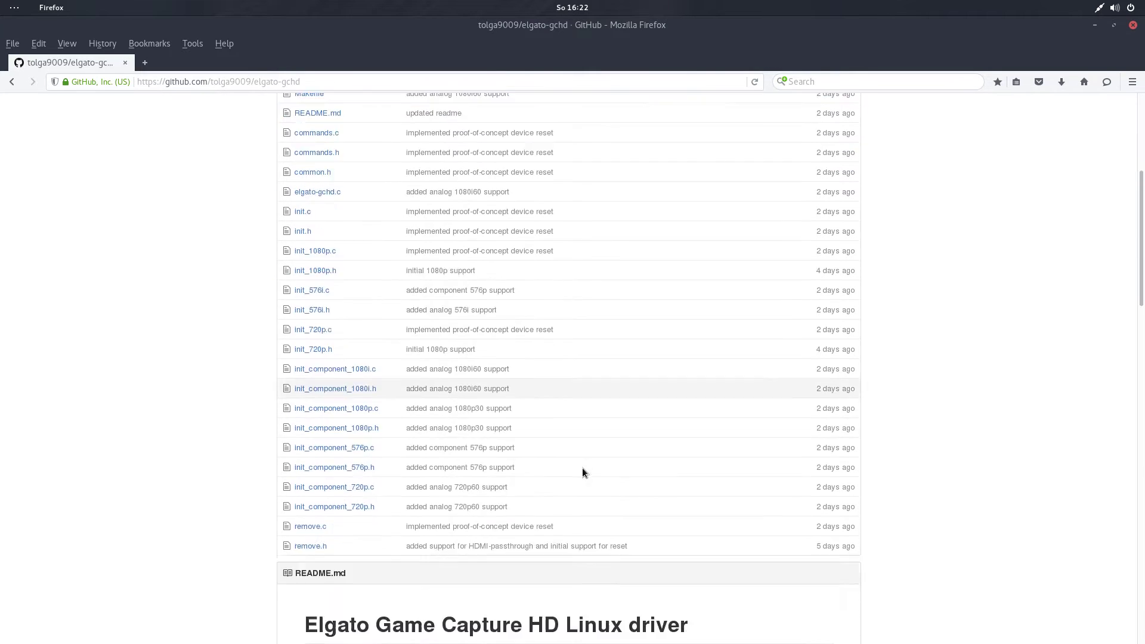
middle_click(532, 459)
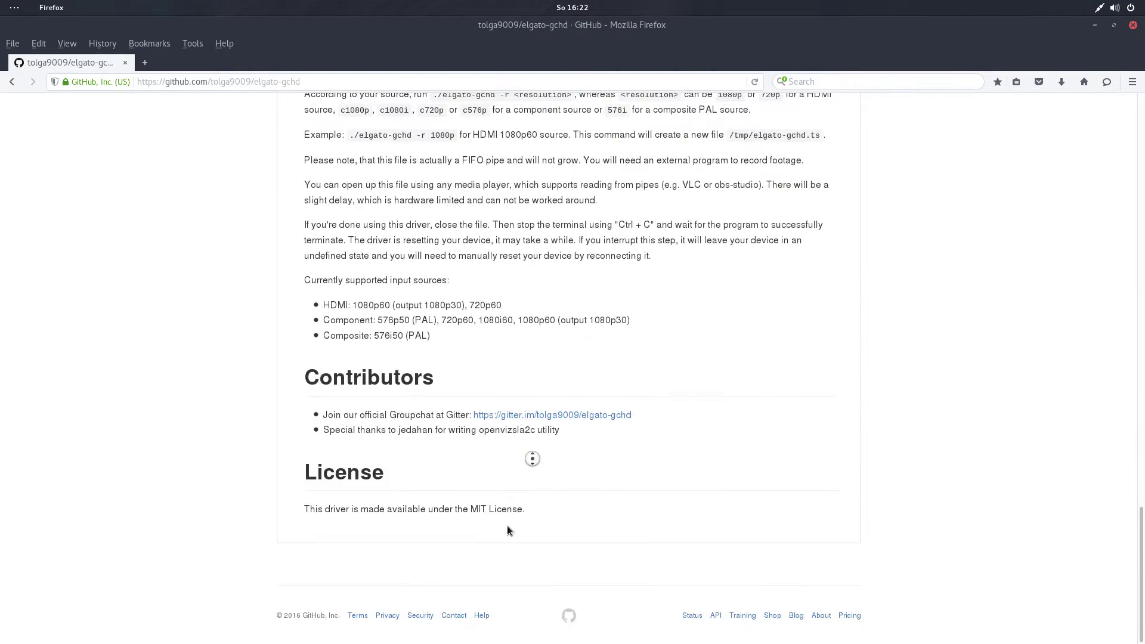
click(532, 320)
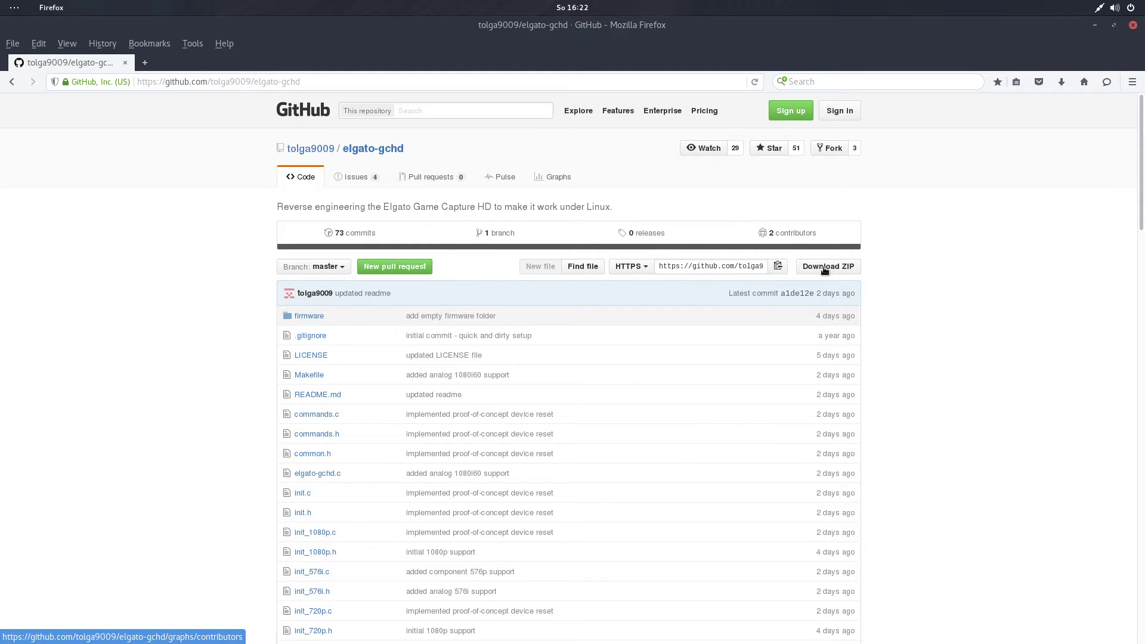
click(825, 269)
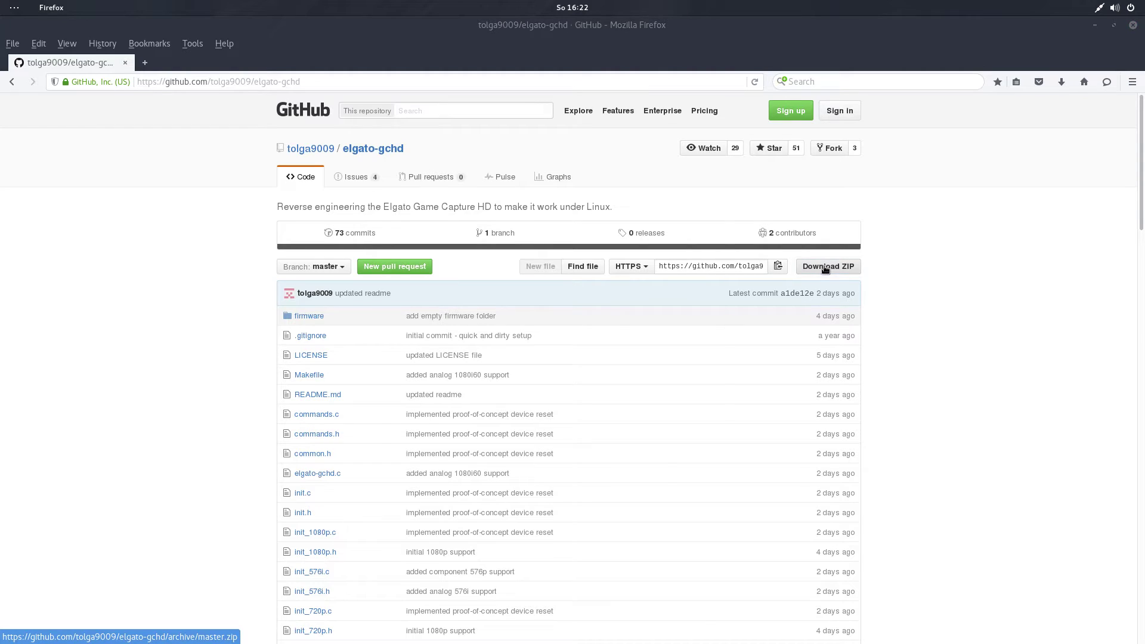
click(456, 349)
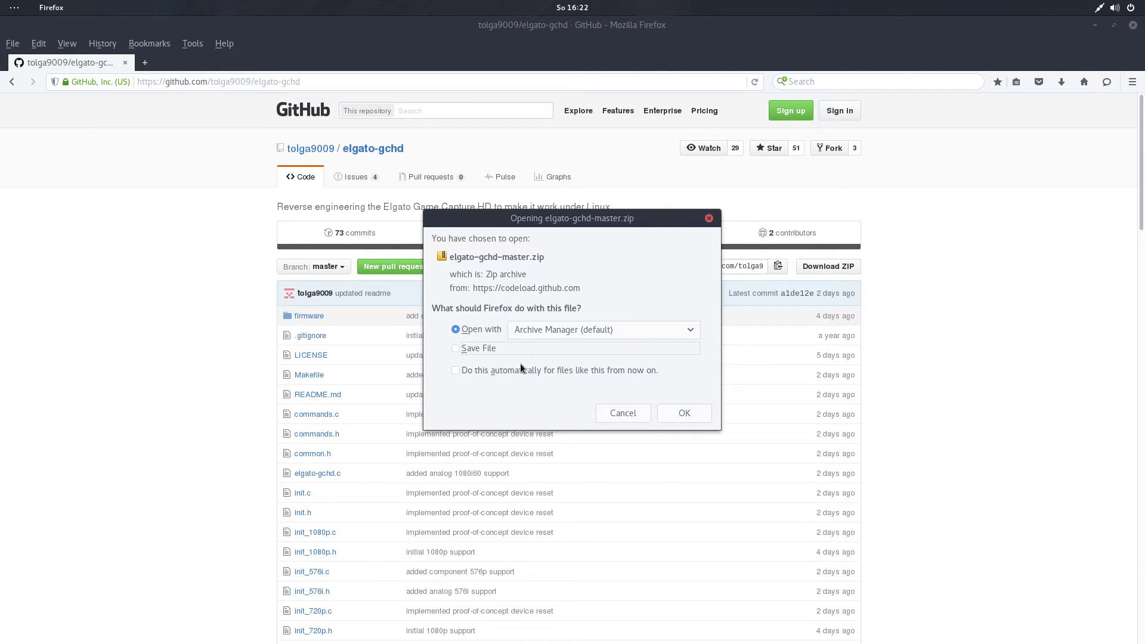
click(683, 414)
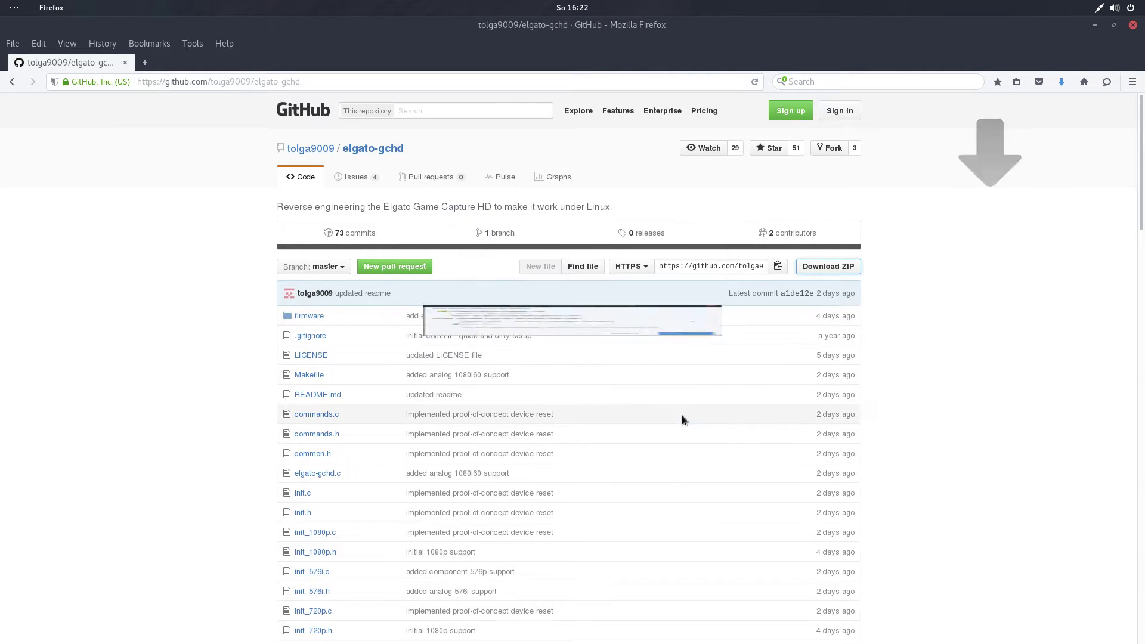
Open Firefox's full Downloads list and bring up actions for the zip entry.
click(1061, 82)
click(921, 168)
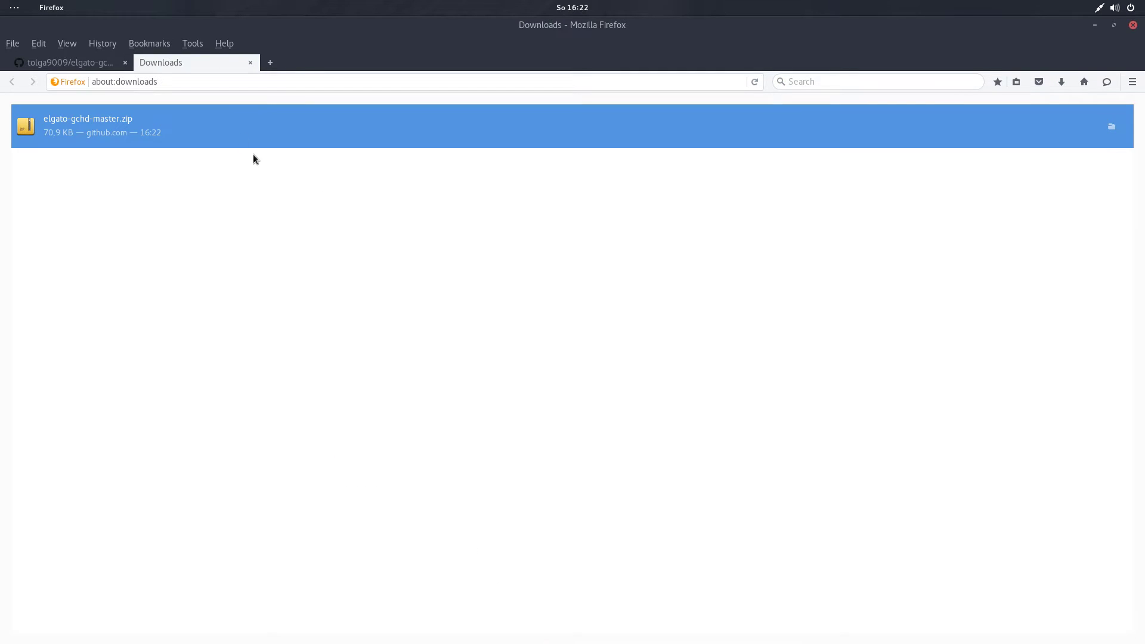
right_click(142, 135)
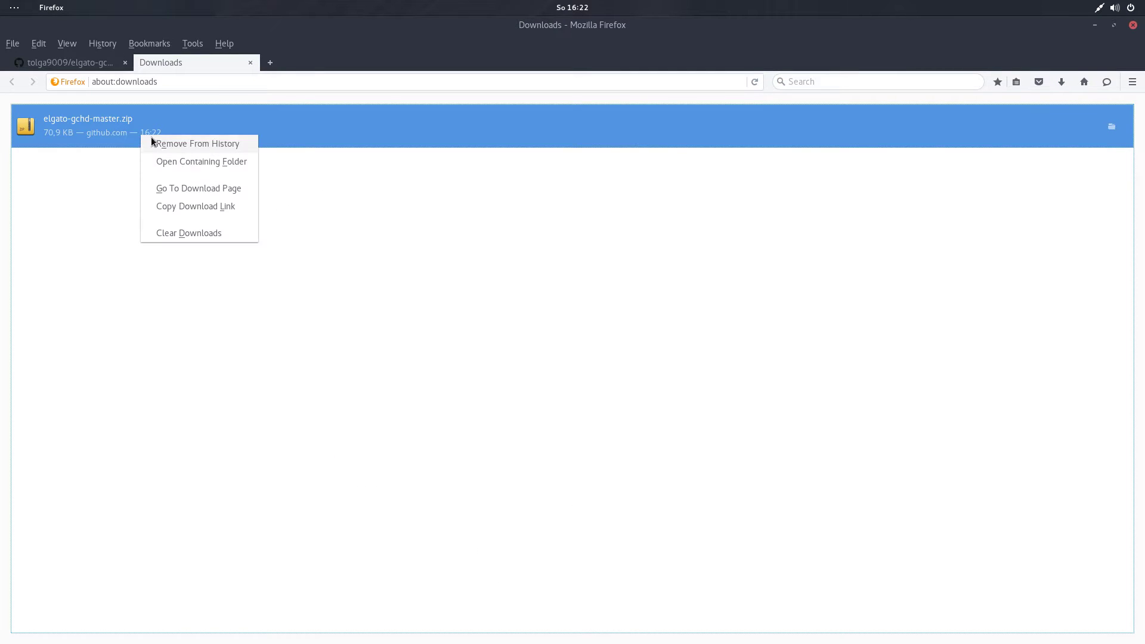
Show the zip in its Downloads folder, close the downloads page and move Firefox aside.
click(200, 161)
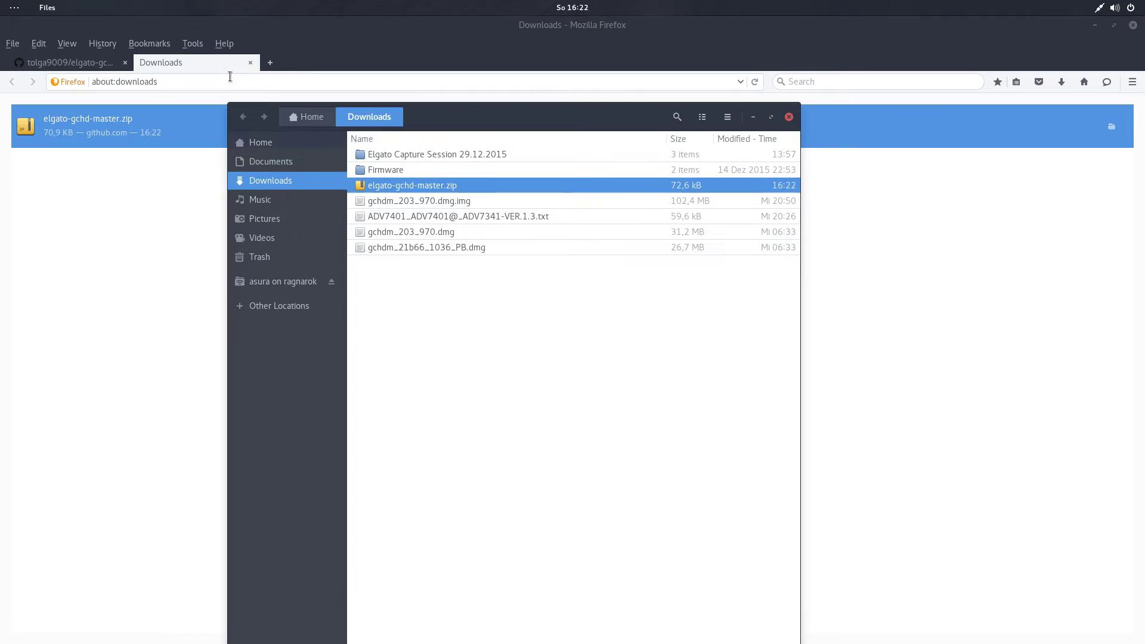
click(250, 62)
click(250, 62)
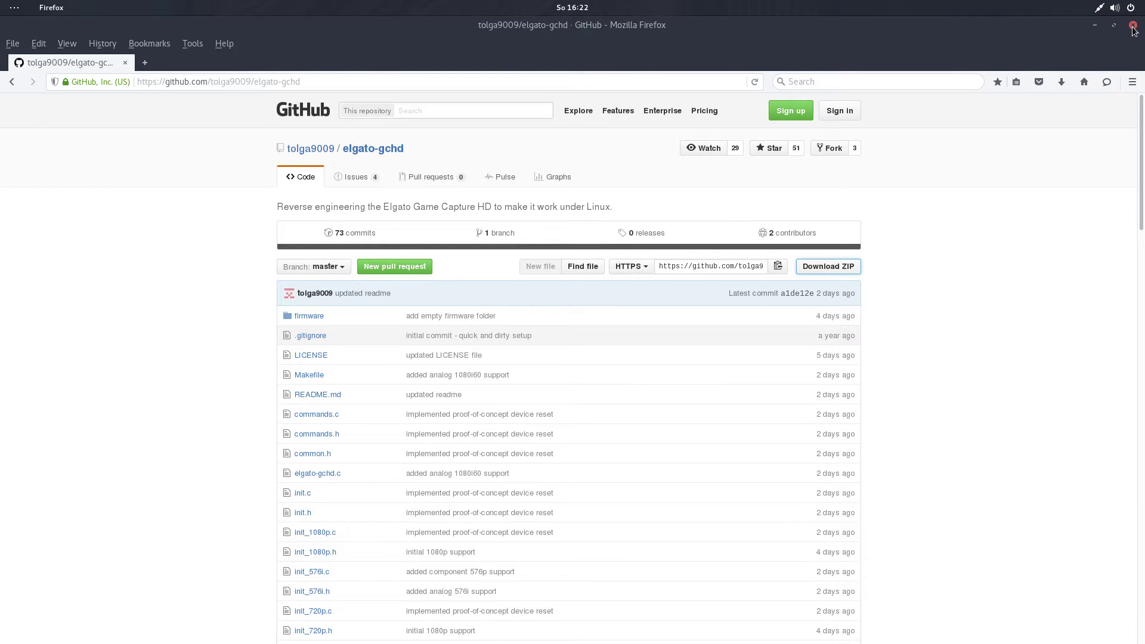
drag(904, 34, 406, 209)
Extract the zip here, open elgato-gchd-master/firmware, and snap Firefox to the left half.
click(639, 177)
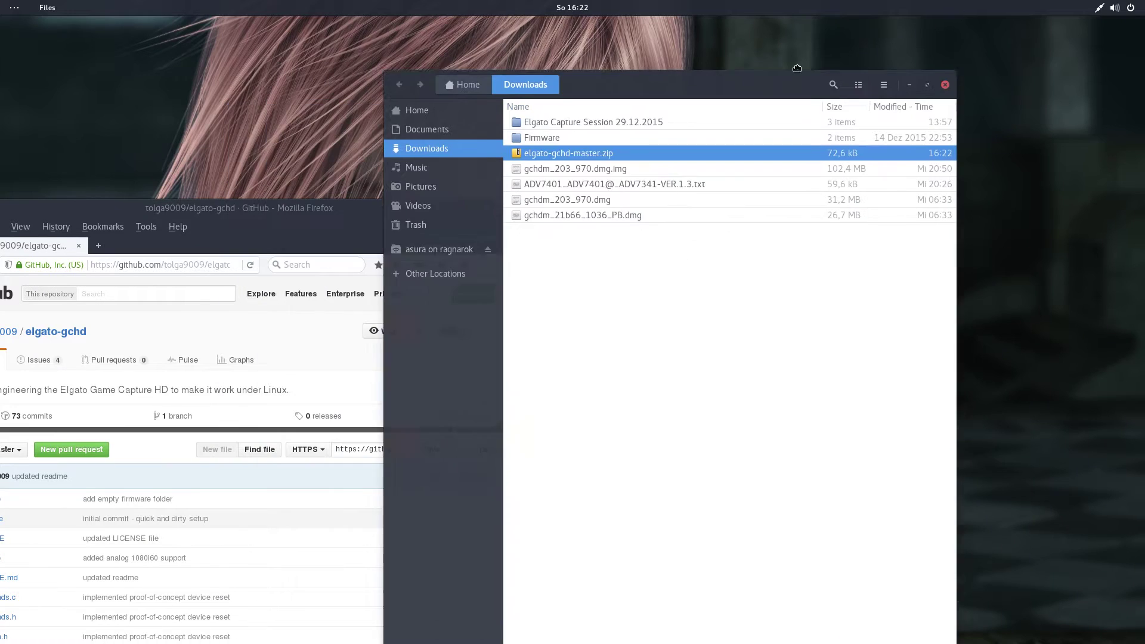
right_click(656, 152)
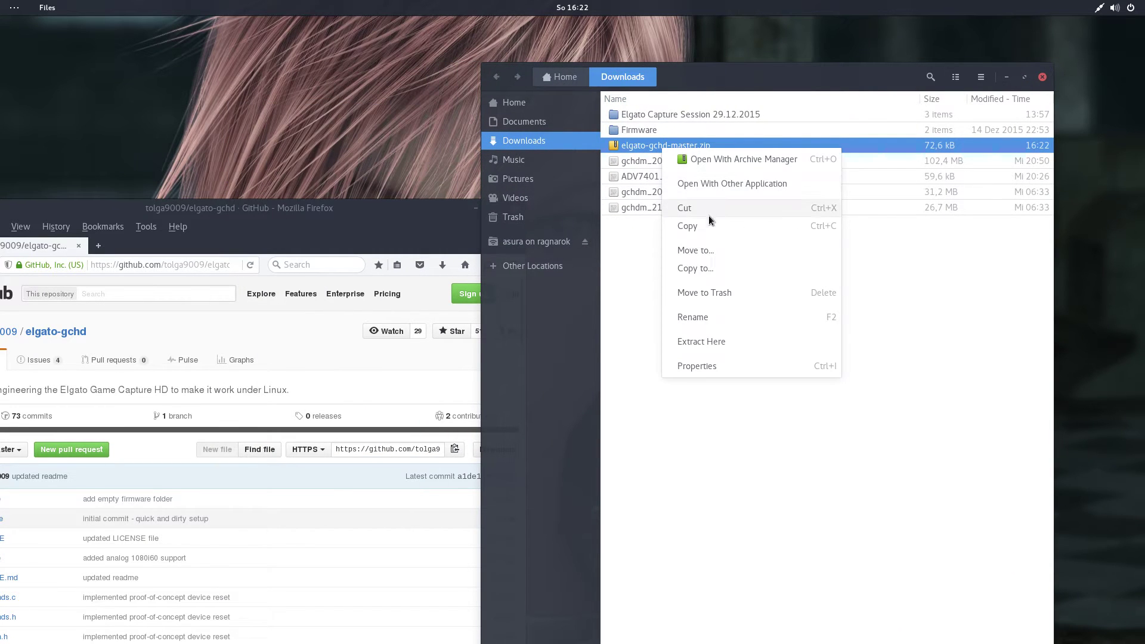
click(715, 344)
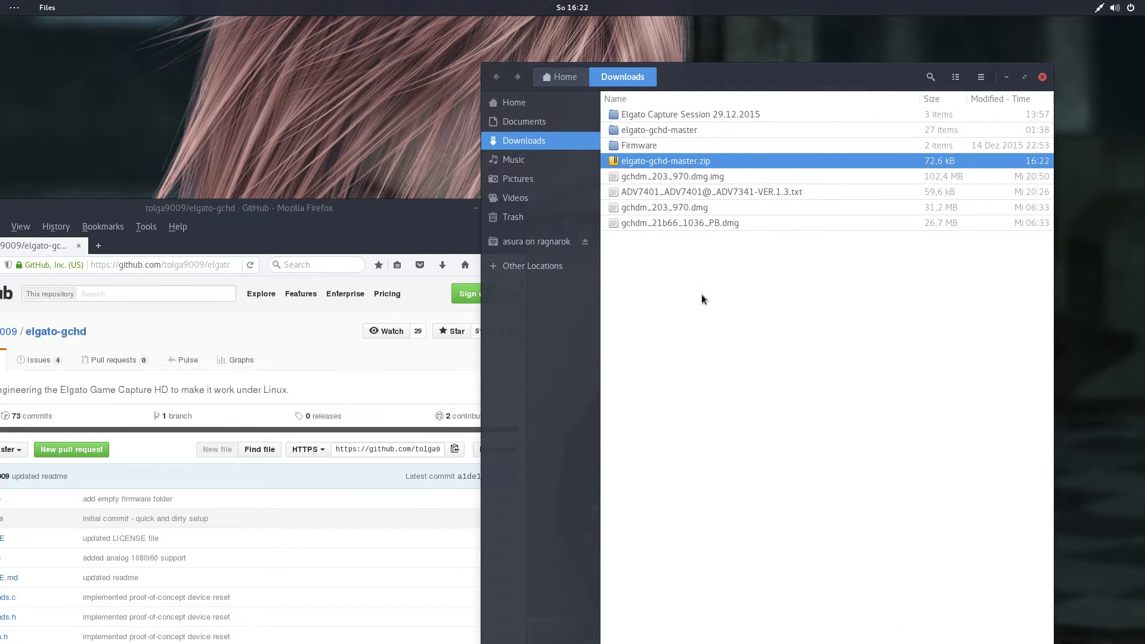
double_click(663, 131)
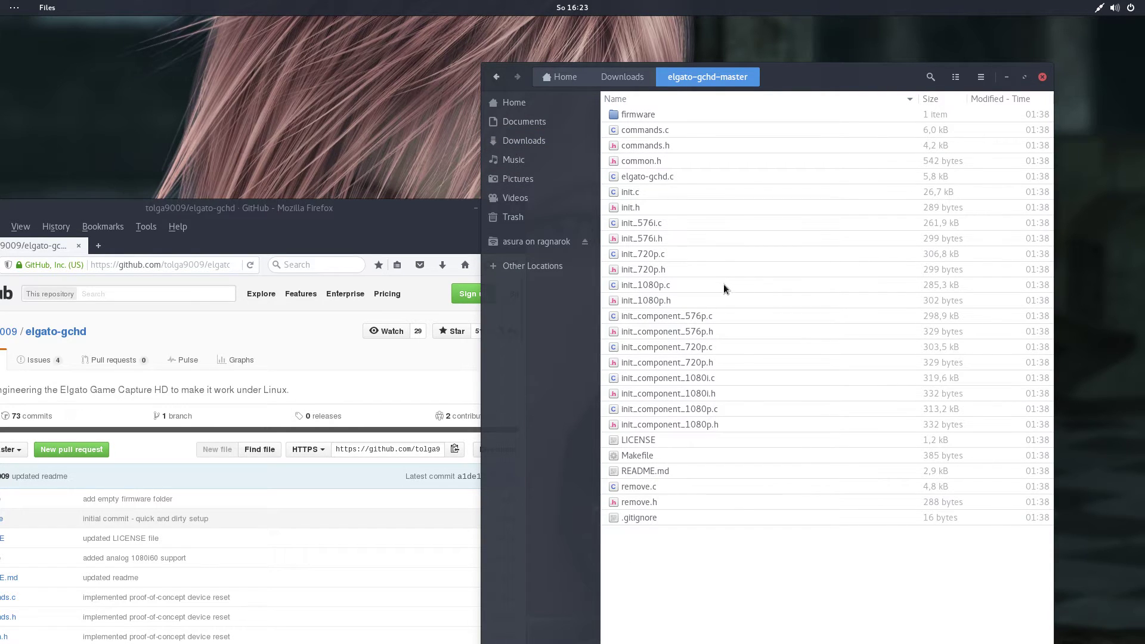
double_click(657, 113)
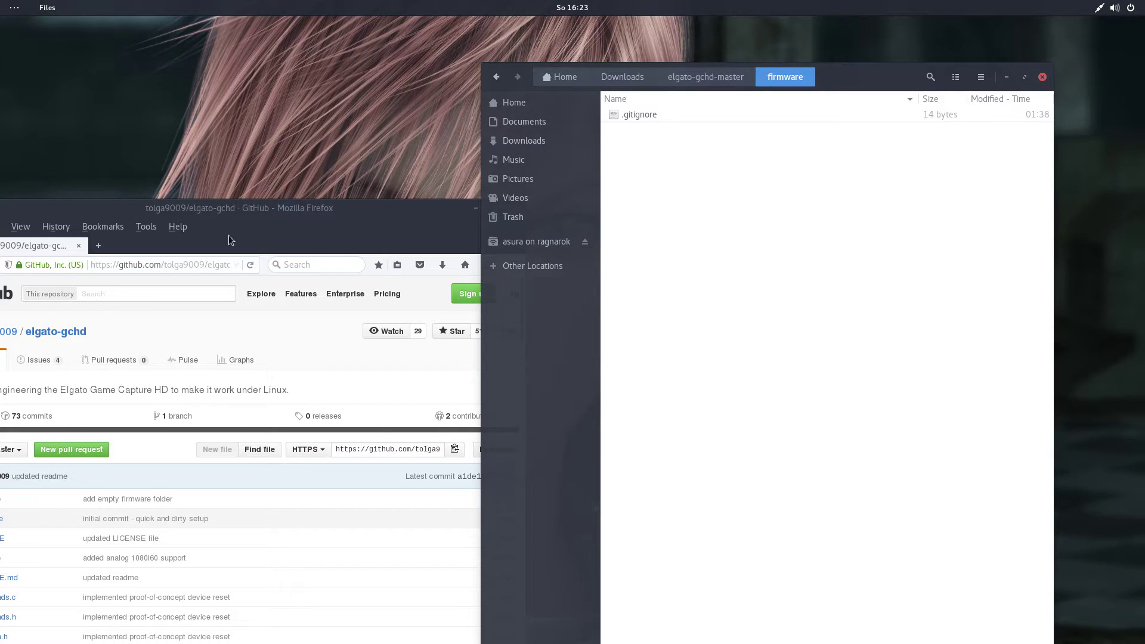
drag(270, 210, 3, 215)
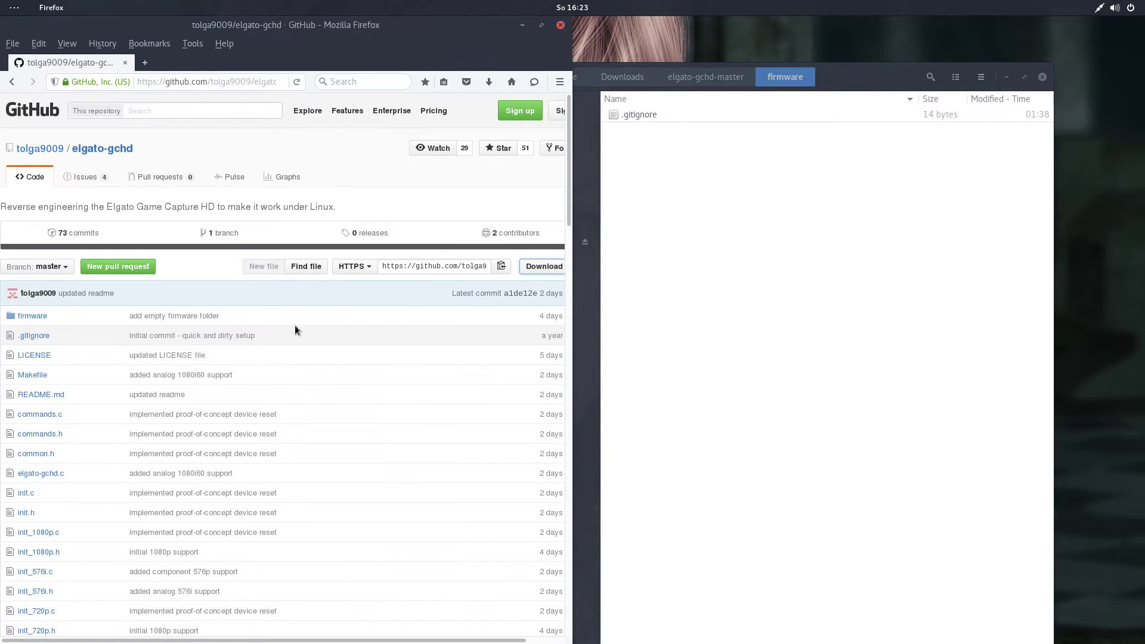
Snap Files to the right half and scroll the README to its Firmware section.
click(891, 76)
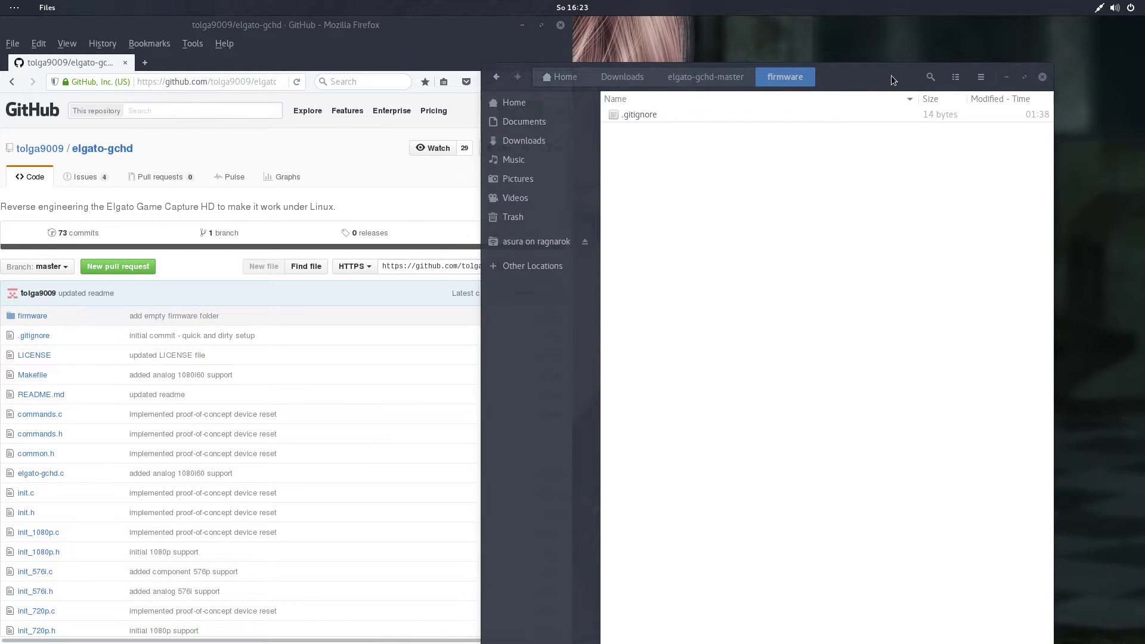
key(super+Right)
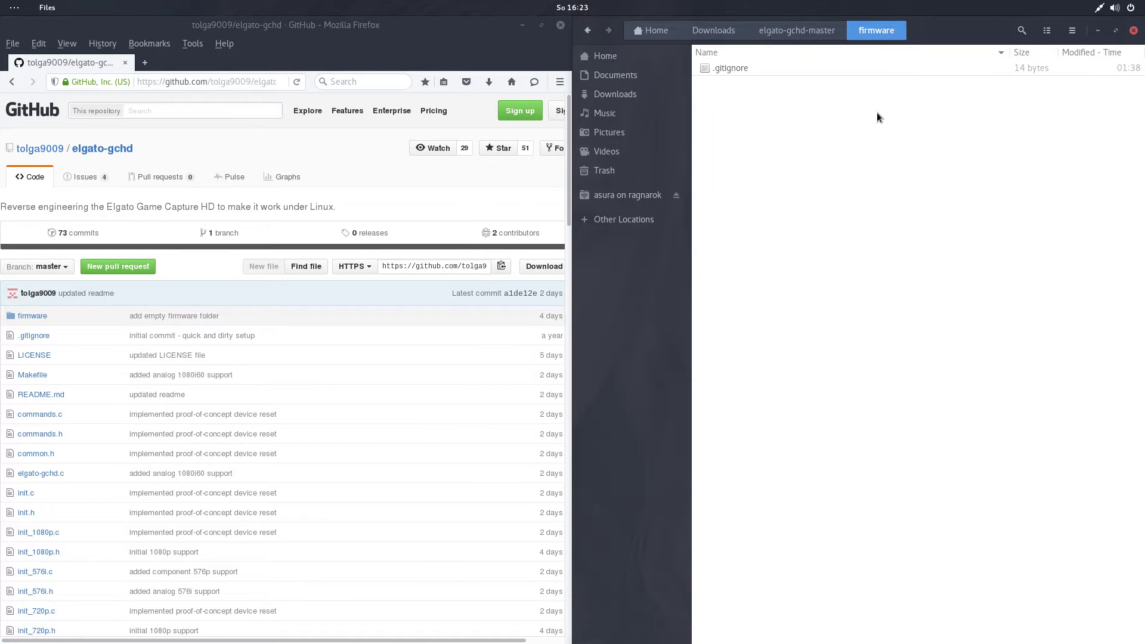
click(272, 208)
scroll(292, 227, down, 4)
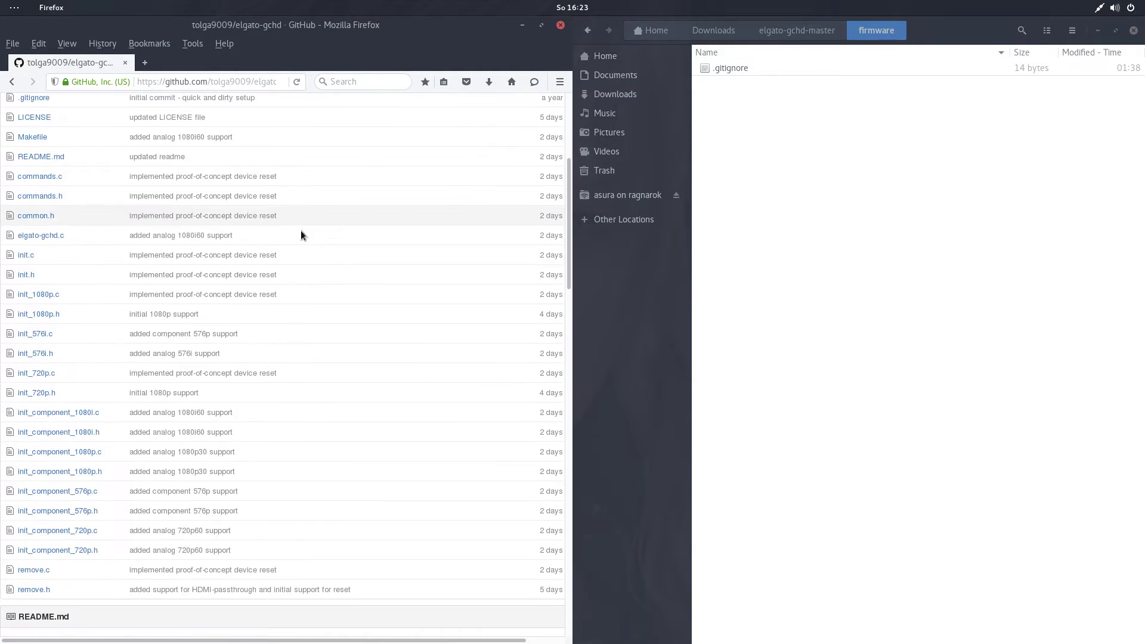
scroll(326, 322, down, 10)
scroll(316, 328, up, 3)
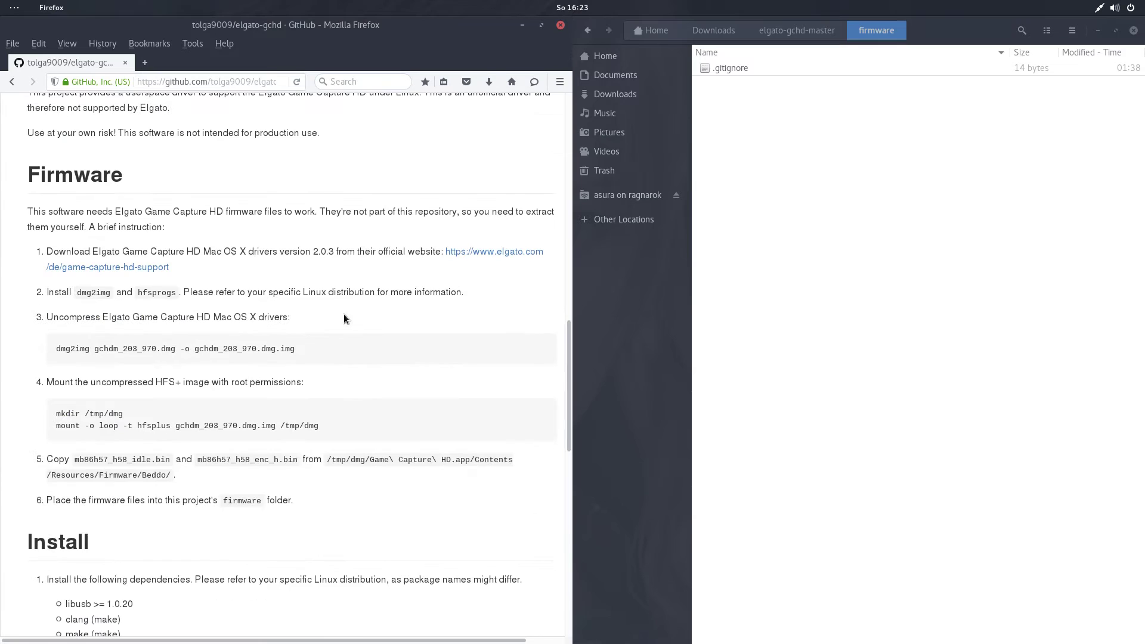
drag(312, 504, 13, 181)
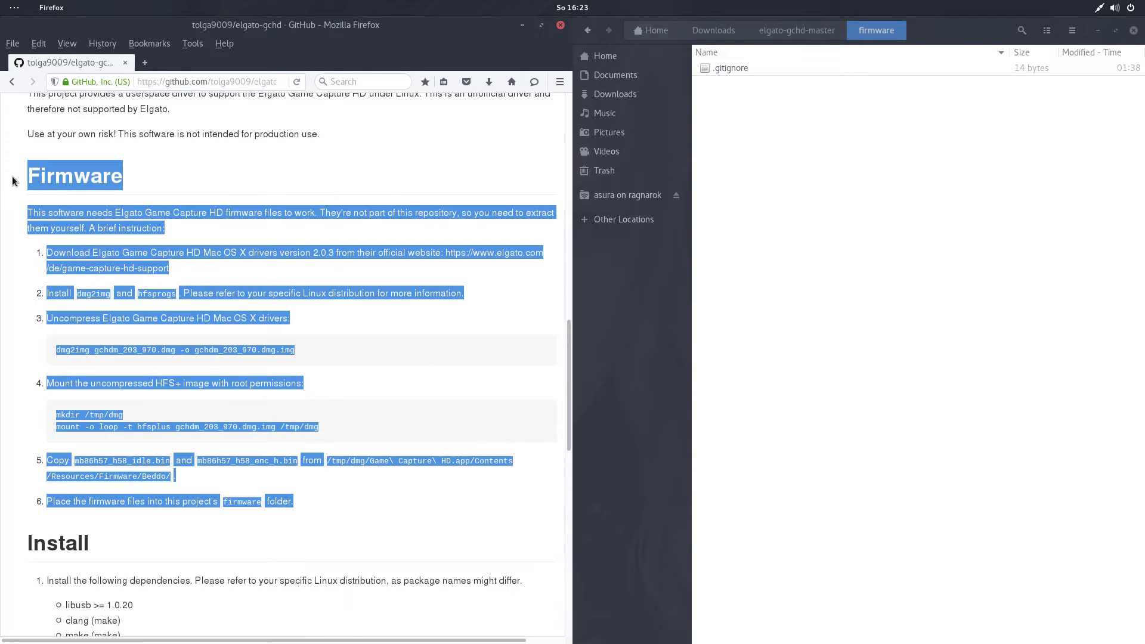
click(180, 177)
Return Files to the Downloads folder and open a terminal there.
click(814, 268)
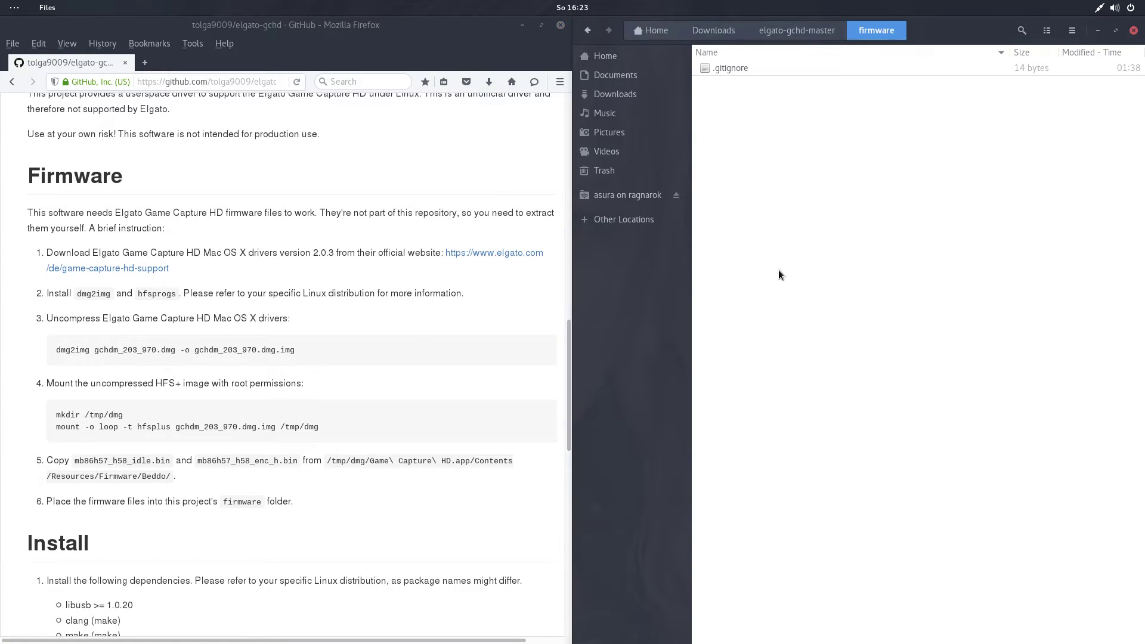
click(771, 34)
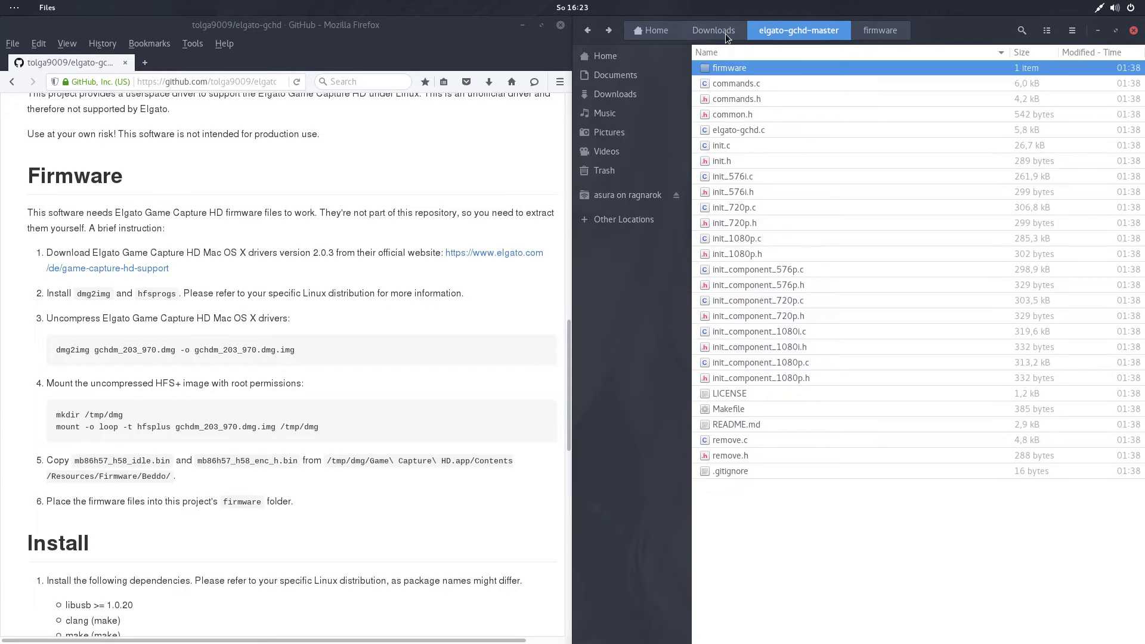
click(725, 34)
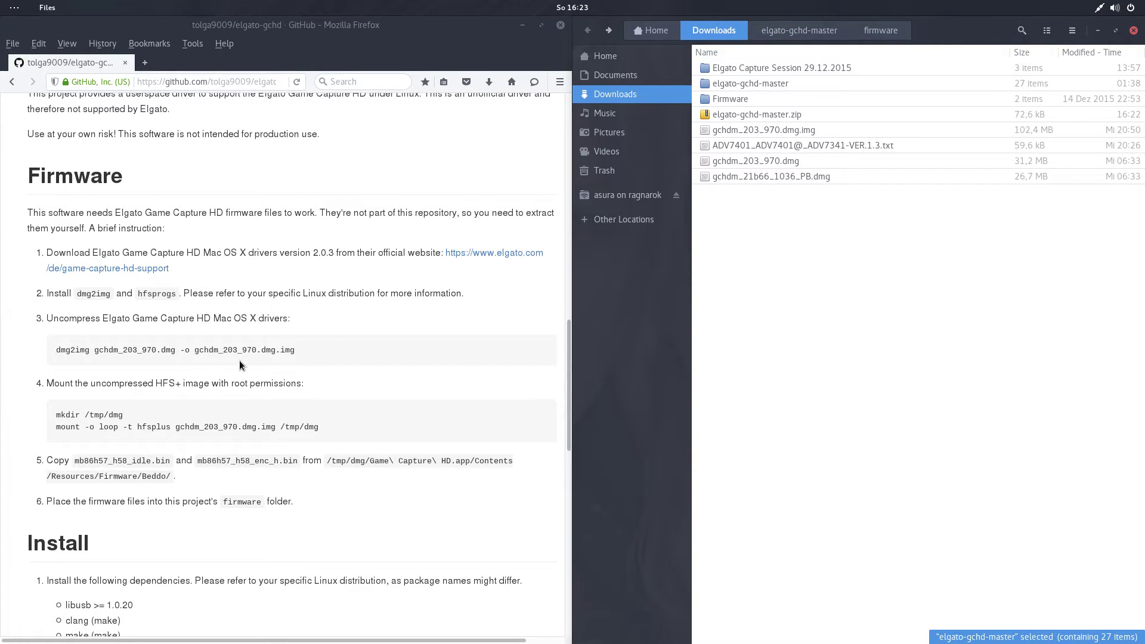
click(286, 371)
right_click(959, 326)
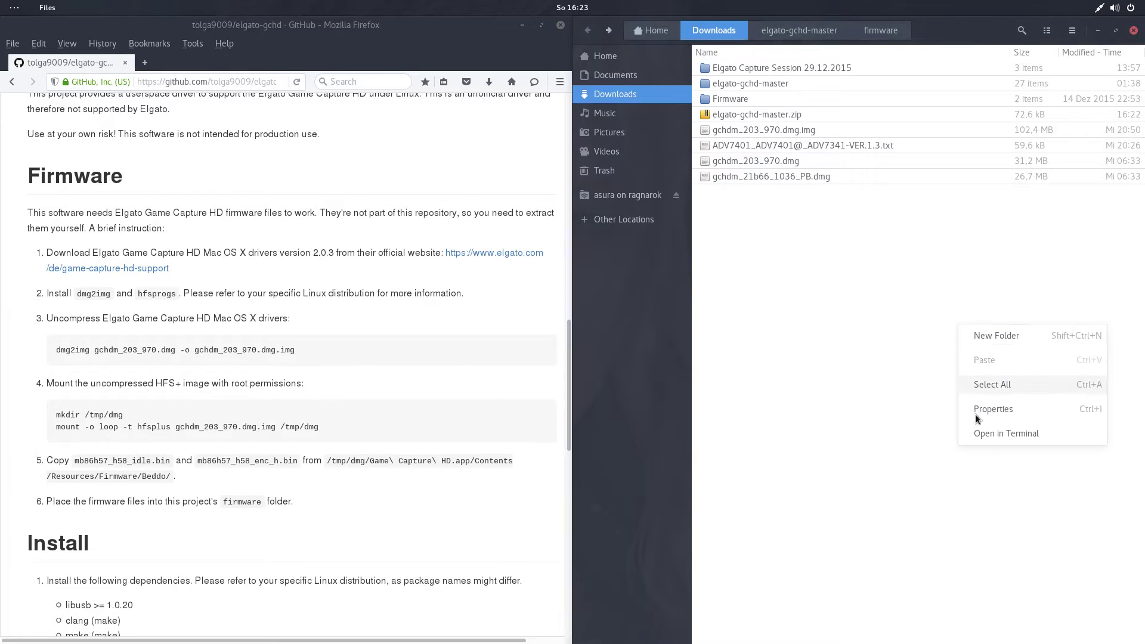
click(995, 442)
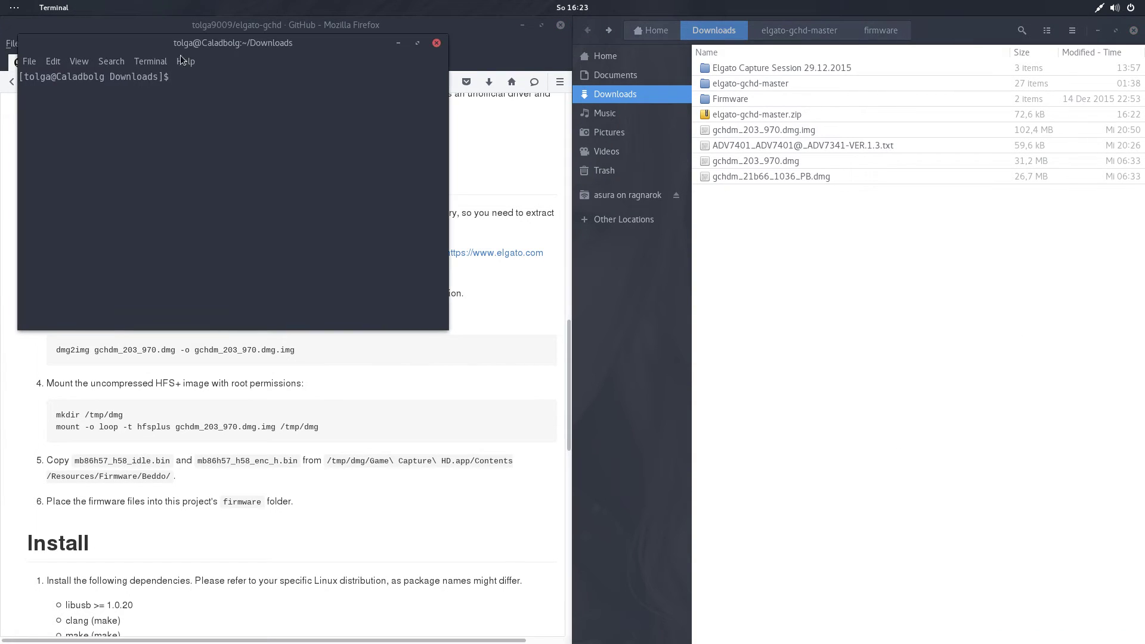
drag(212, 49, 678, 287)
click(229, 280)
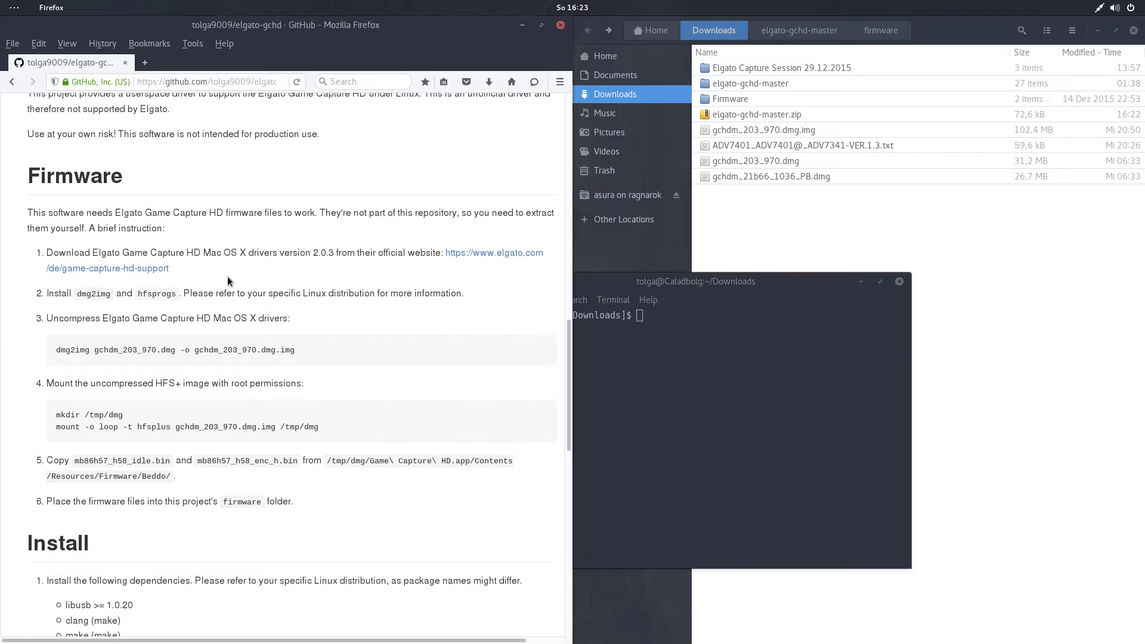
Check Elgato's OS X driver downloads and the gchdm_203_970 .dmg files, then go back to GitHub.
click(157, 274)
scroll(160, 477, down, 5)
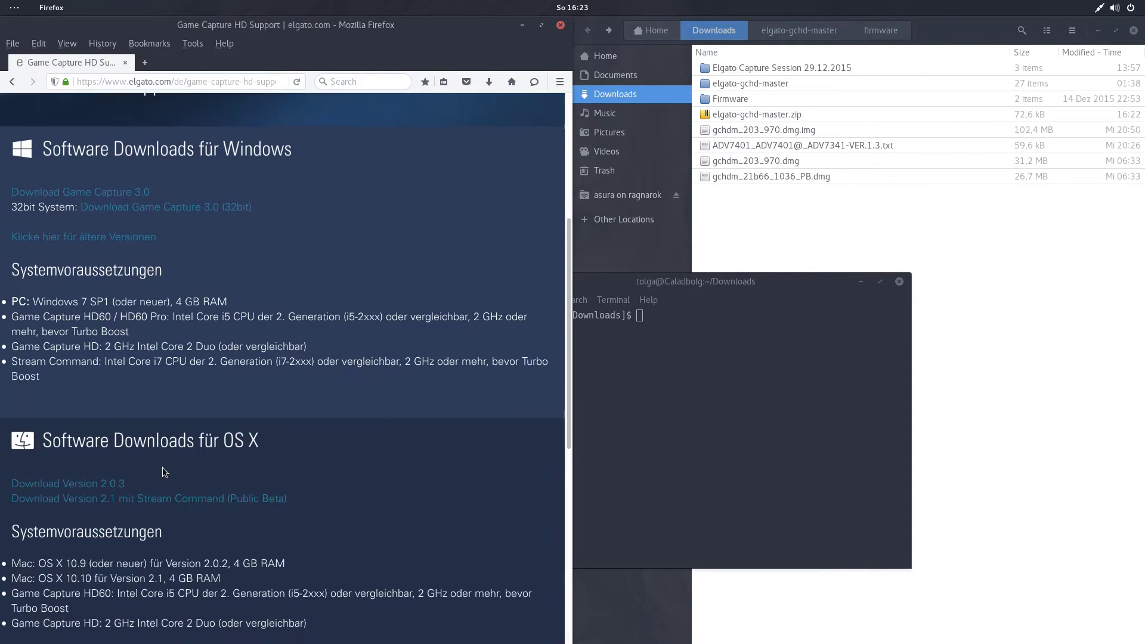
scroll(164, 472, down, 5)
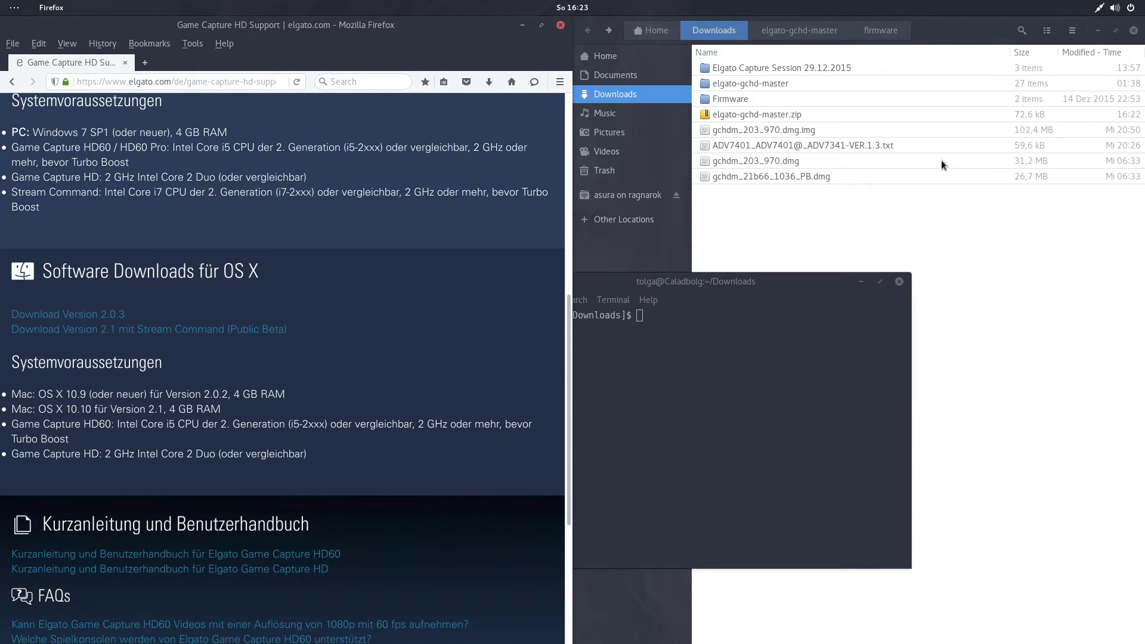
click(763, 131)
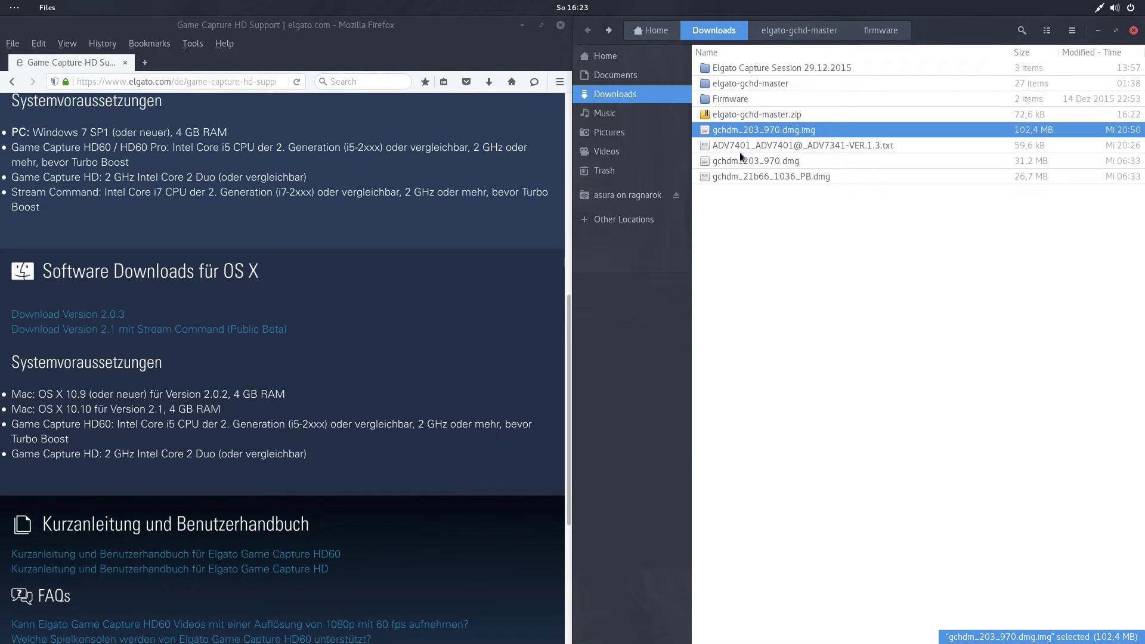
click(753, 162)
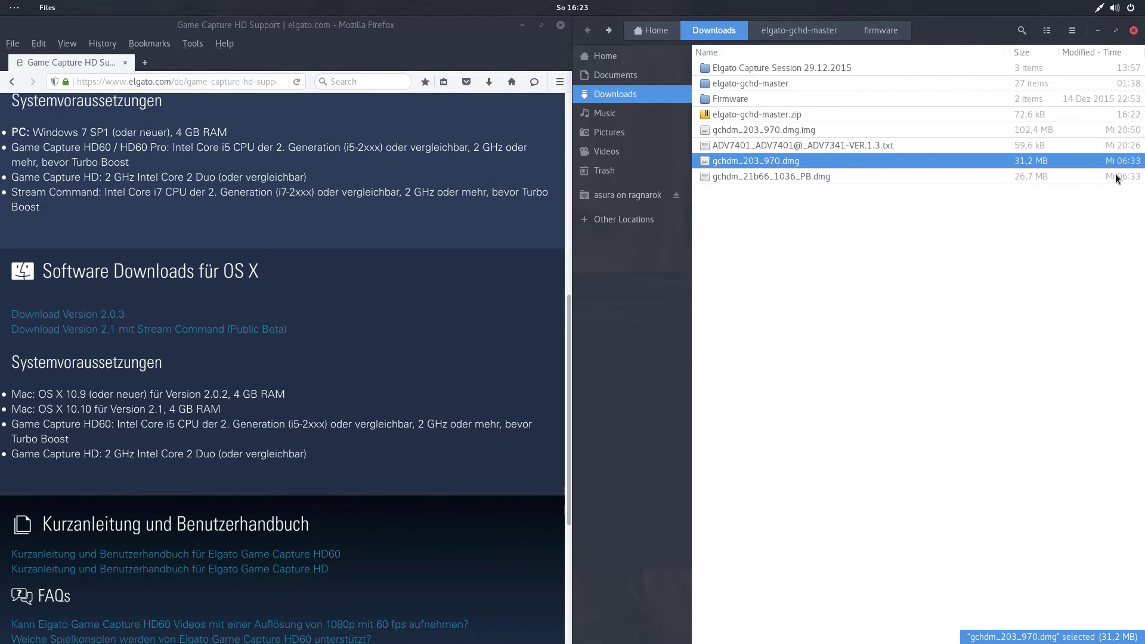
click(309, 447)
key(alt+Left)
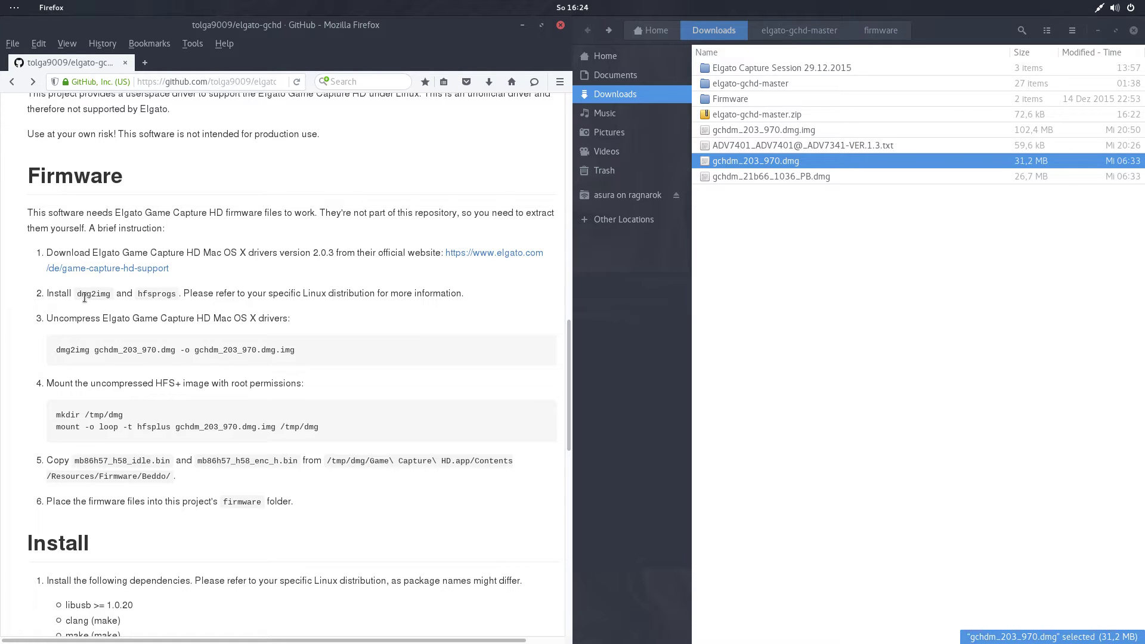
Mark the 'dmg2img and hfsprogs' requirement, then bring the Downloads terminal forward.
drag(70, 292, 163, 293)
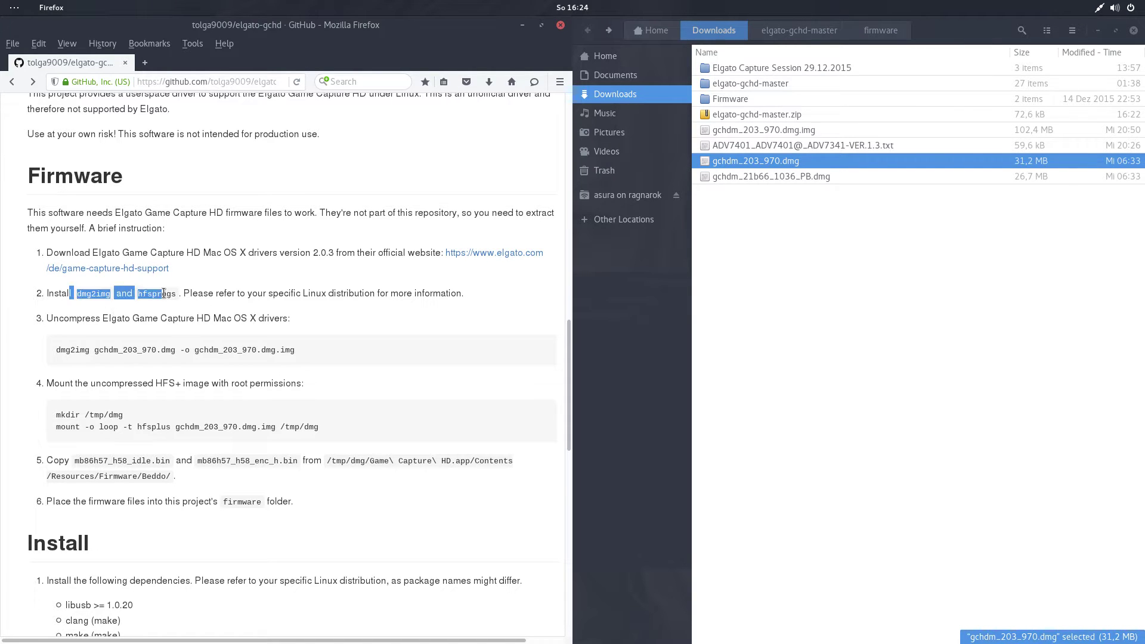
click(340, 292)
mouse_move(0, 0)
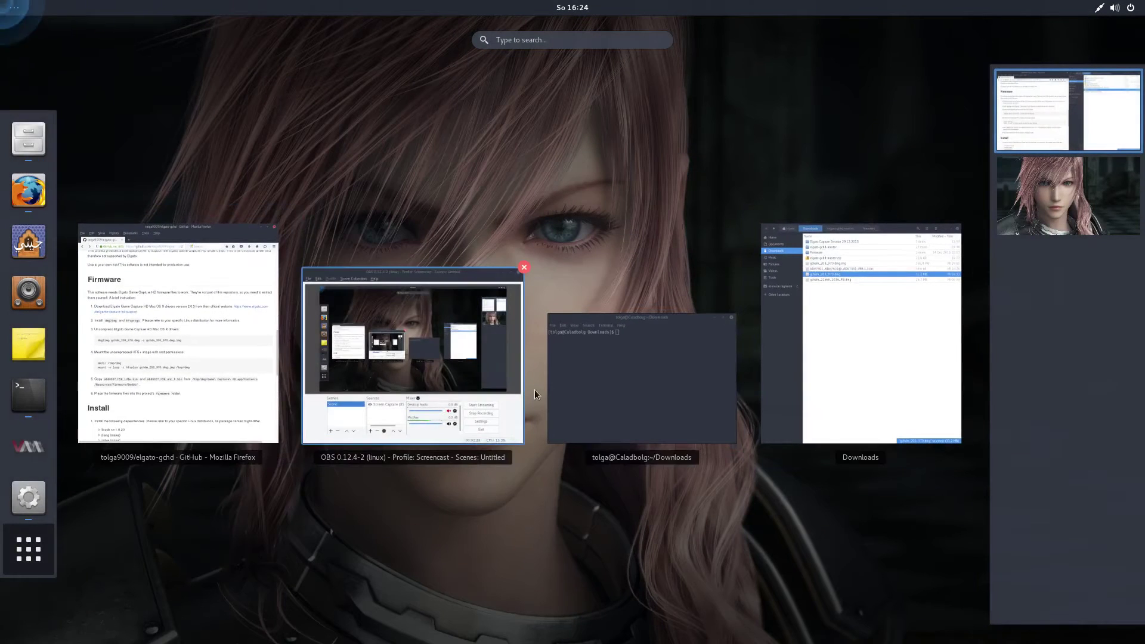
click(580, 375)
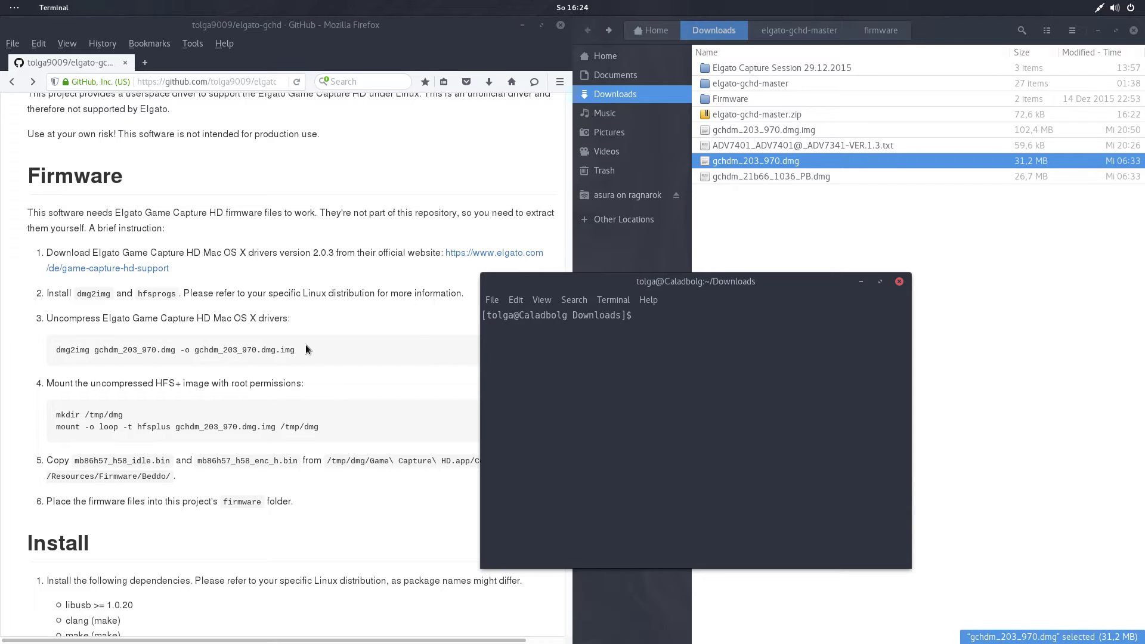
Delete the old gchdm_203_970.dmg.img in Files and list the Downloads folder with ls.
click(786, 130)
key(Delete)
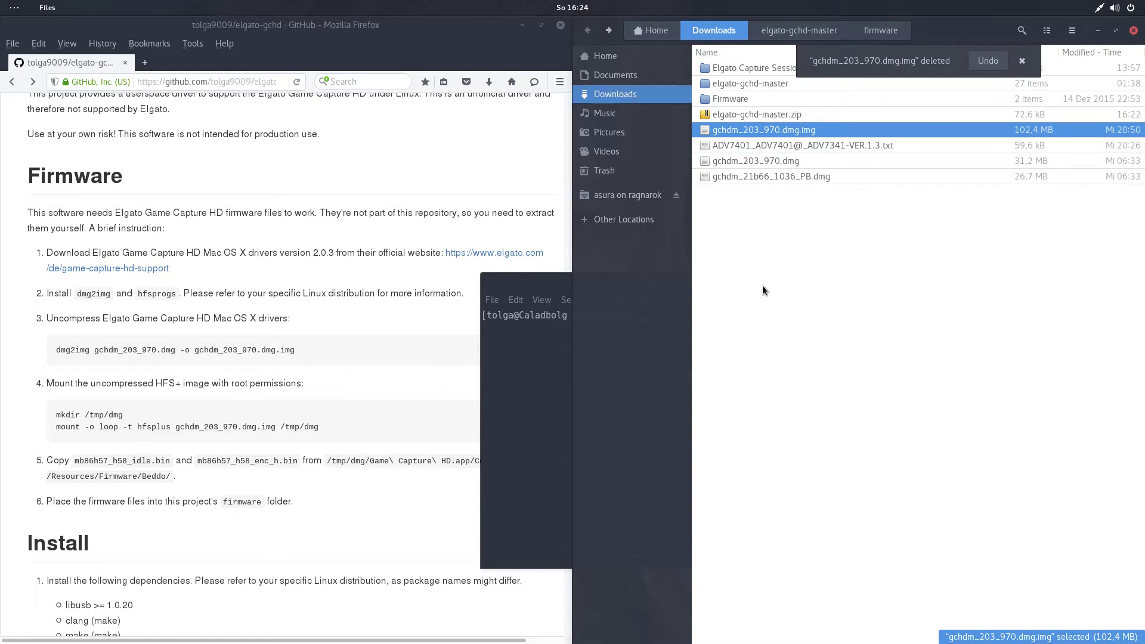
click(553, 291)
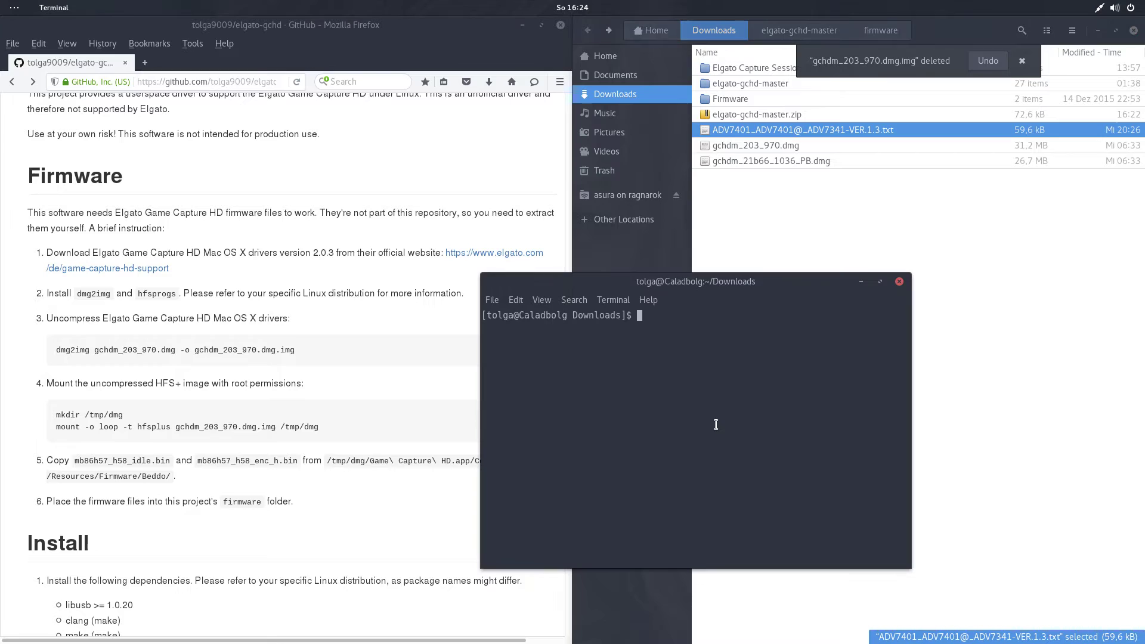
text(ls)
key(Return)
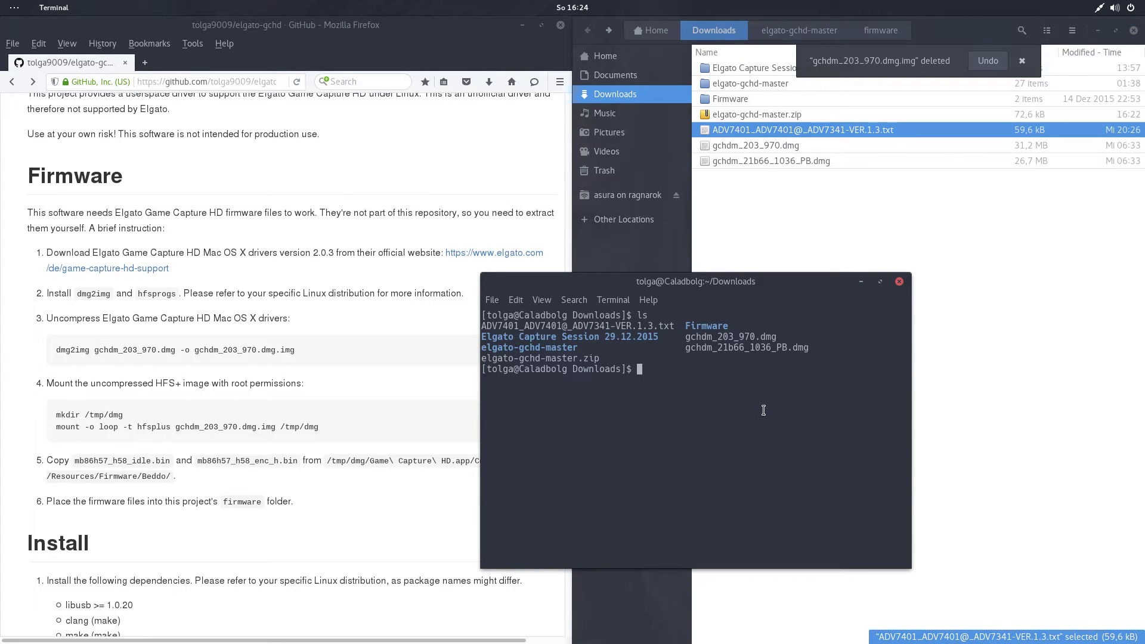
Run dmg2img gchdm_203_970.dmg -o gchdm_203_970.dmg.img and confirm the new image in Files.
text(dmg2)
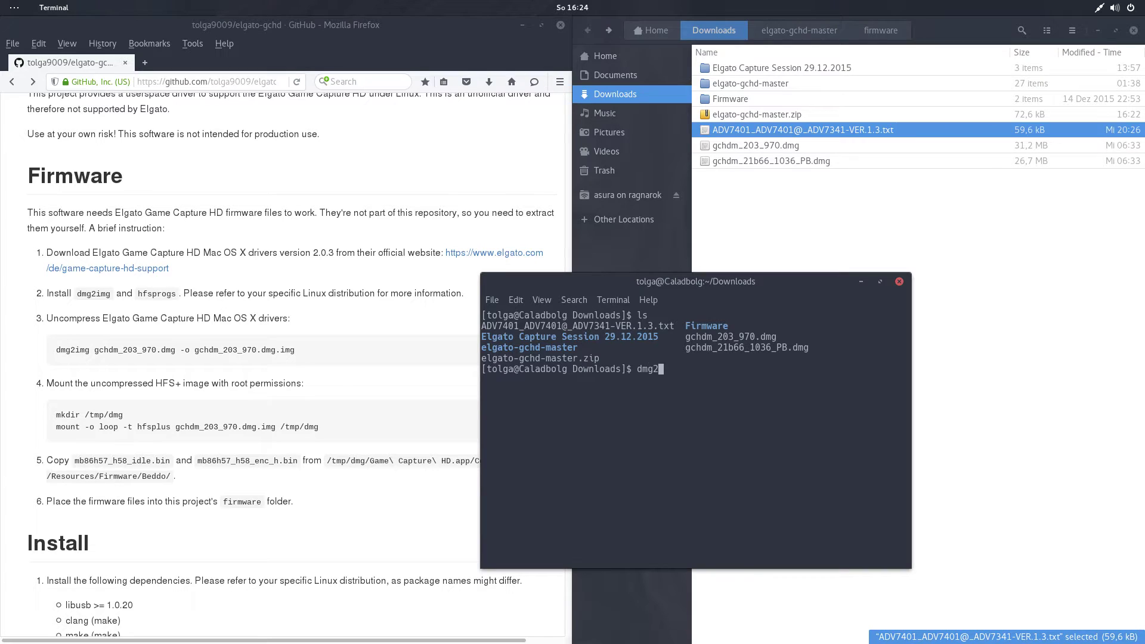
text(img gc)
key(Tab)
text(0)
key(Tab)
text(-o gchdm_20)
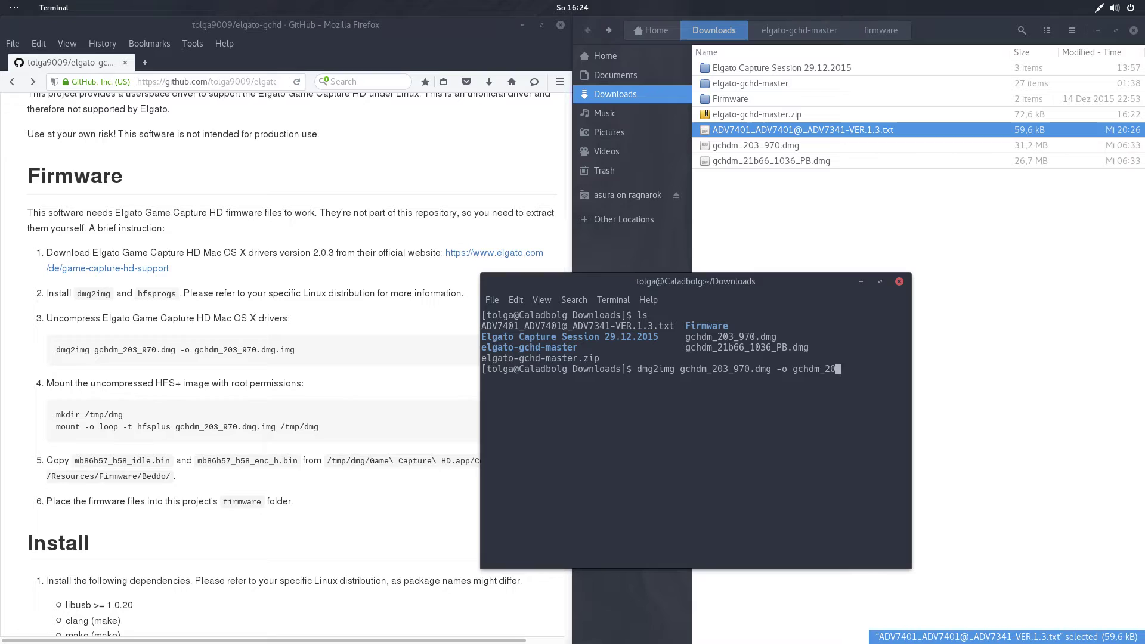
key(Tab)
text(.img)
key(Return)
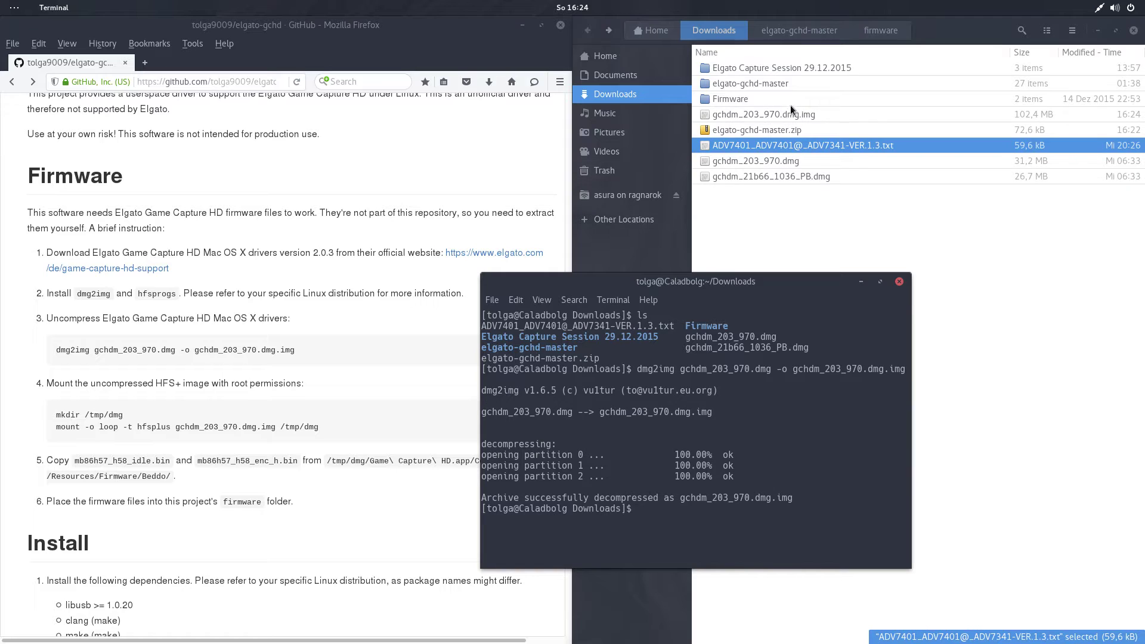
click(796, 113)
click(519, 288)
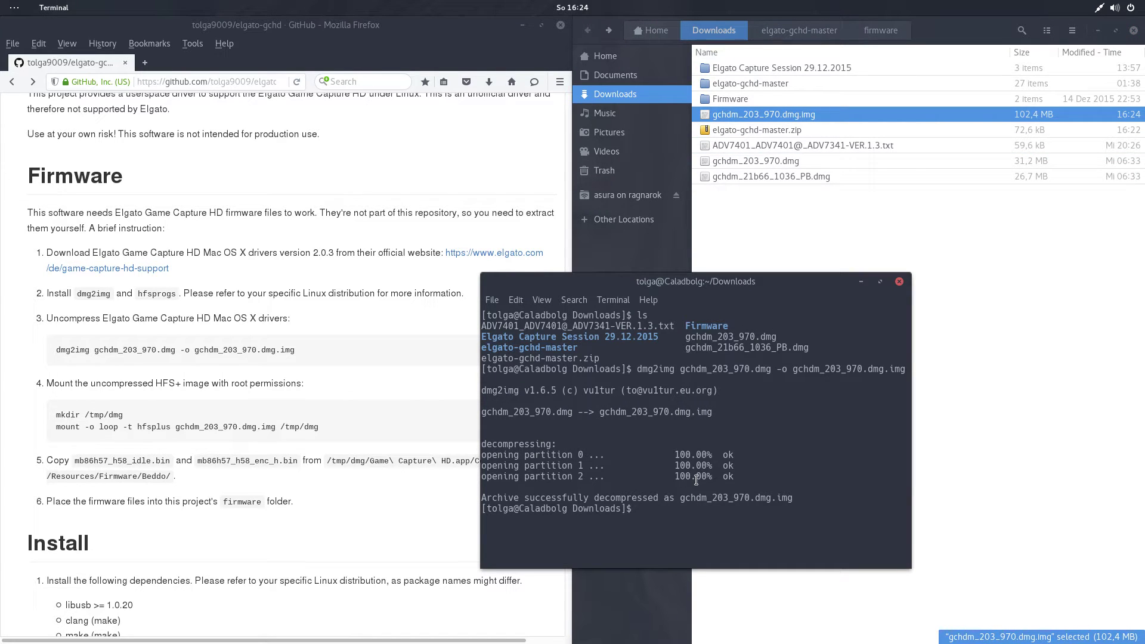
Create the /tmp/dmg folder with mkdir.
text(mkdir /tmp/dmg)
key(Return)
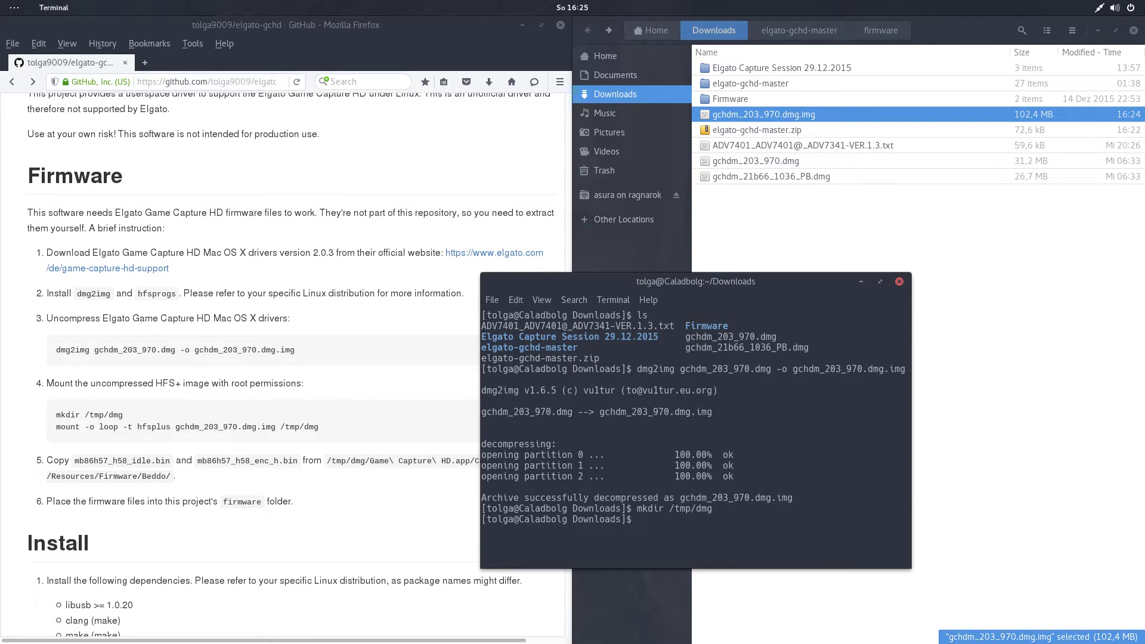
Mount gchdm_203_970.dmg.img at /tmp/dmg as hfsplus via sudo, then list the files.
text(sudo mount)
text(-o)
text( loop -t)
text(hfs)
text(plus)
text( gf)
text(hdm_20)
key(Tab)
text(.im)
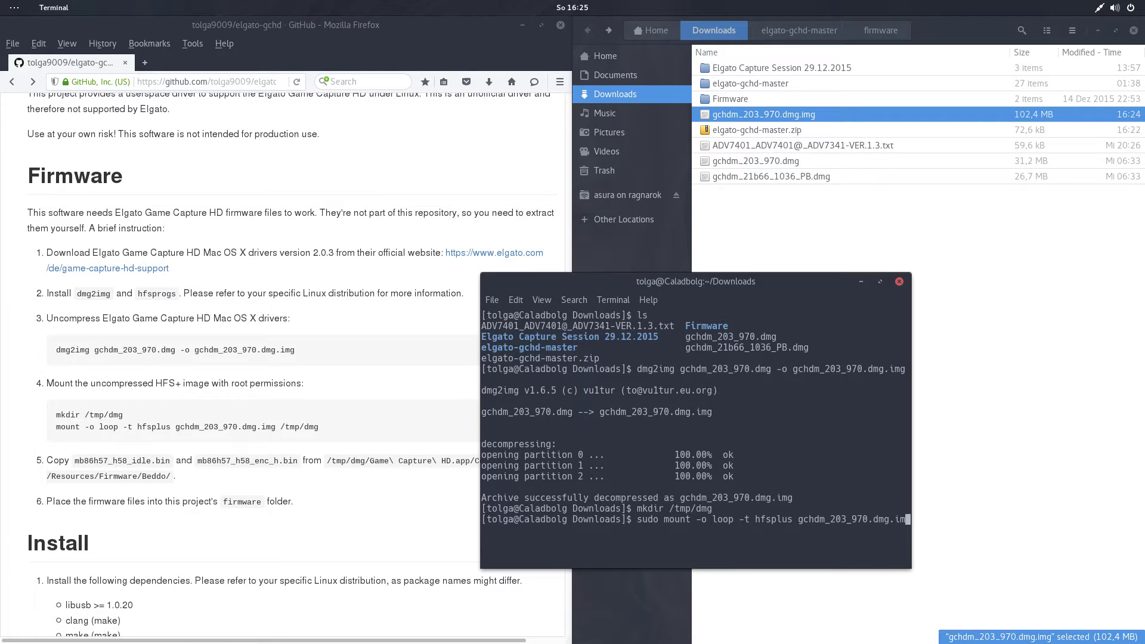
text(g /tmp/dmg)
key(Return)
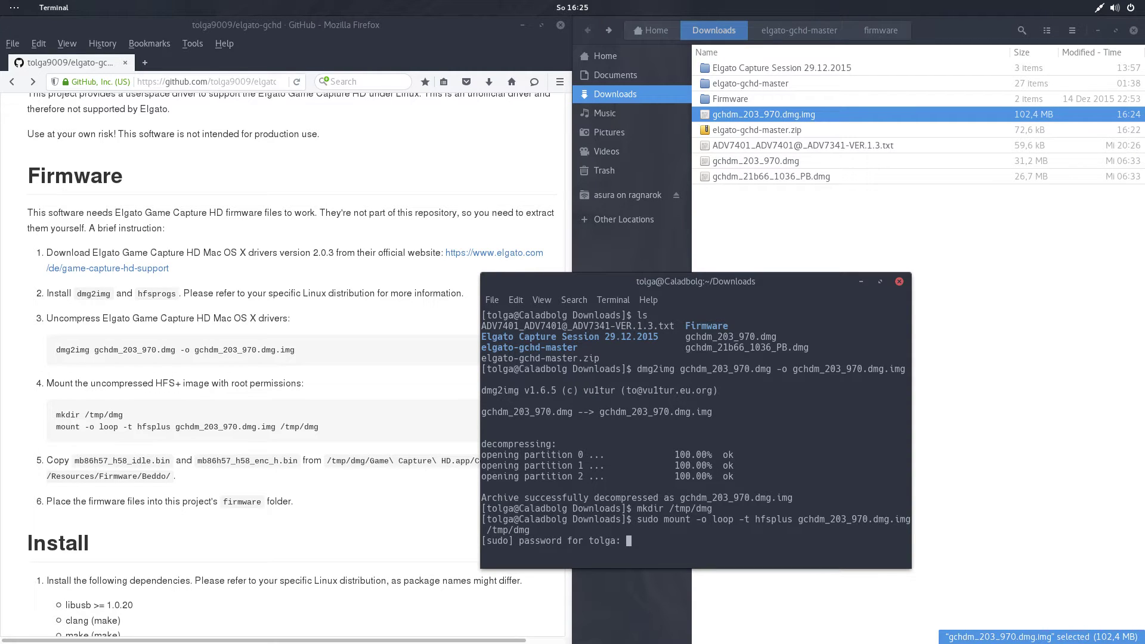
key(Return)
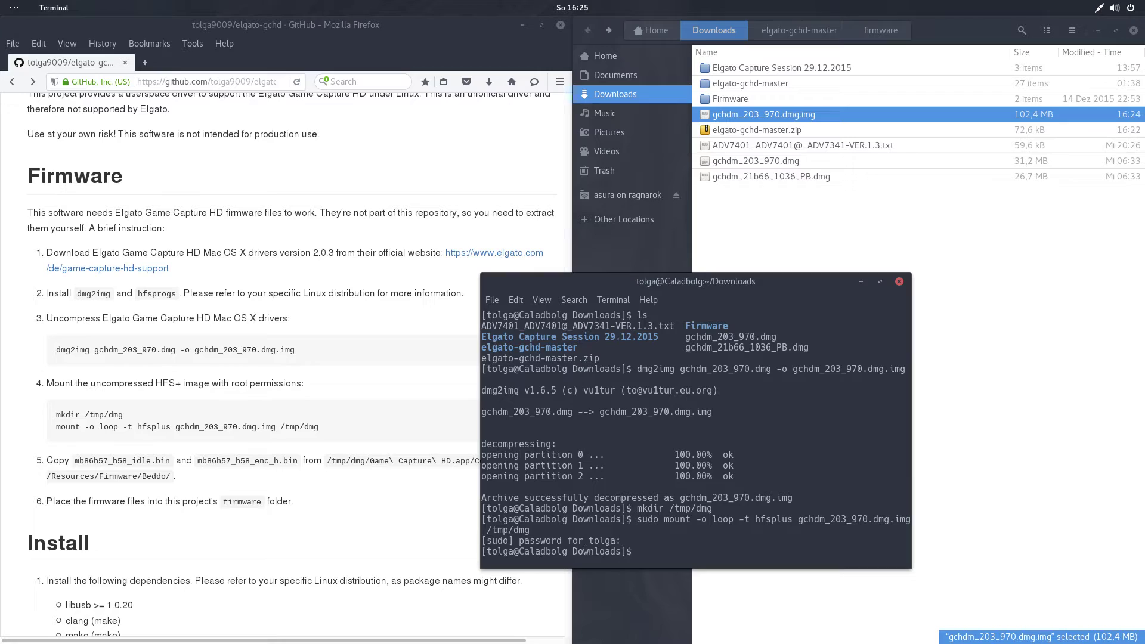
text(ls)
key(Return)
text(cd)
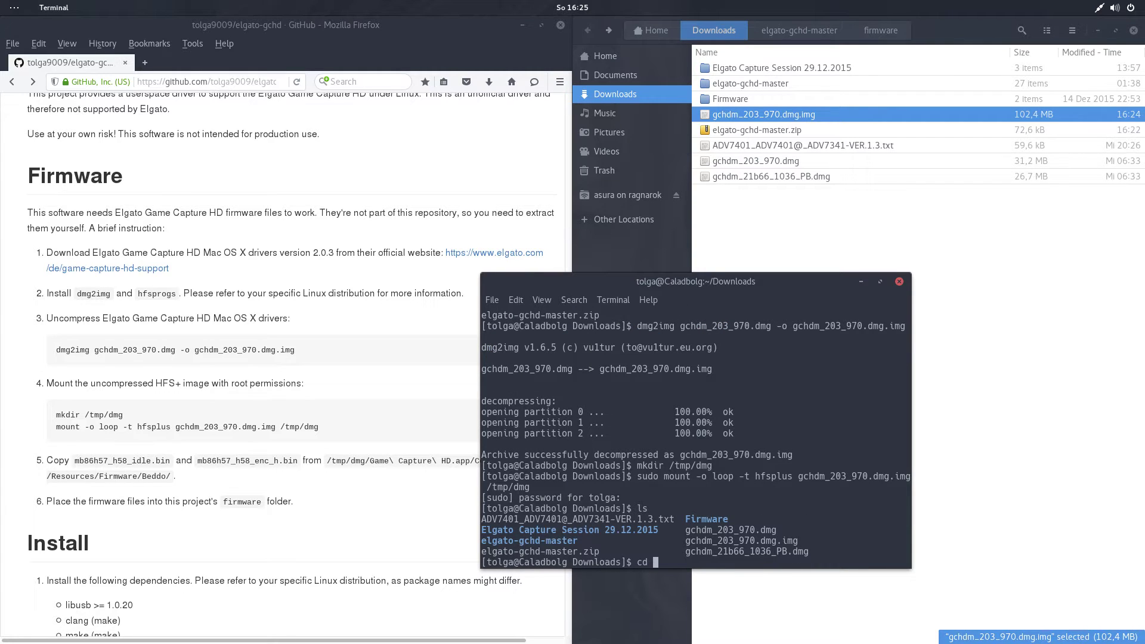
Browse Files through Other Locations > Computer to the mounted /tmp/dmg folder.
click(1029, 271)
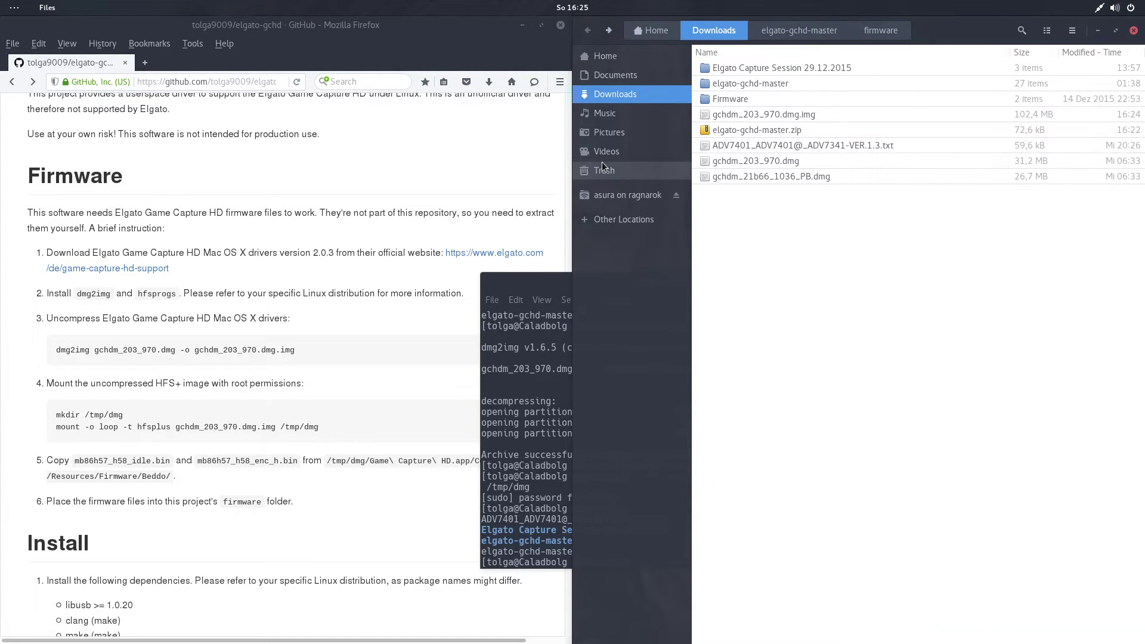
click(638, 56)
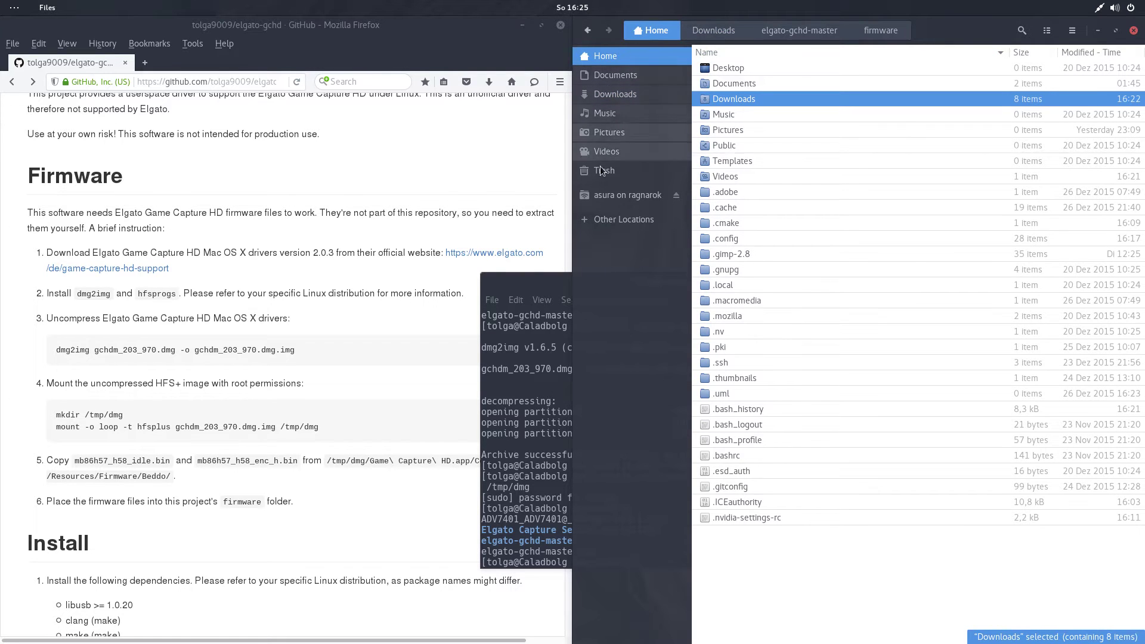
click(631, 221)
click(761, 80)
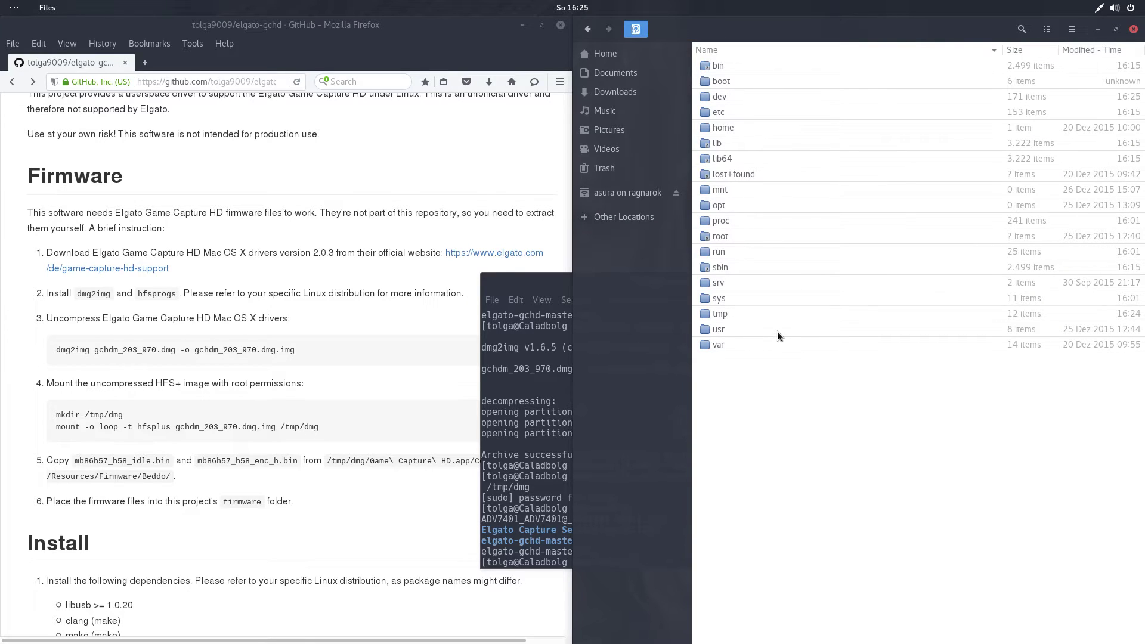
double_click(755, 310)
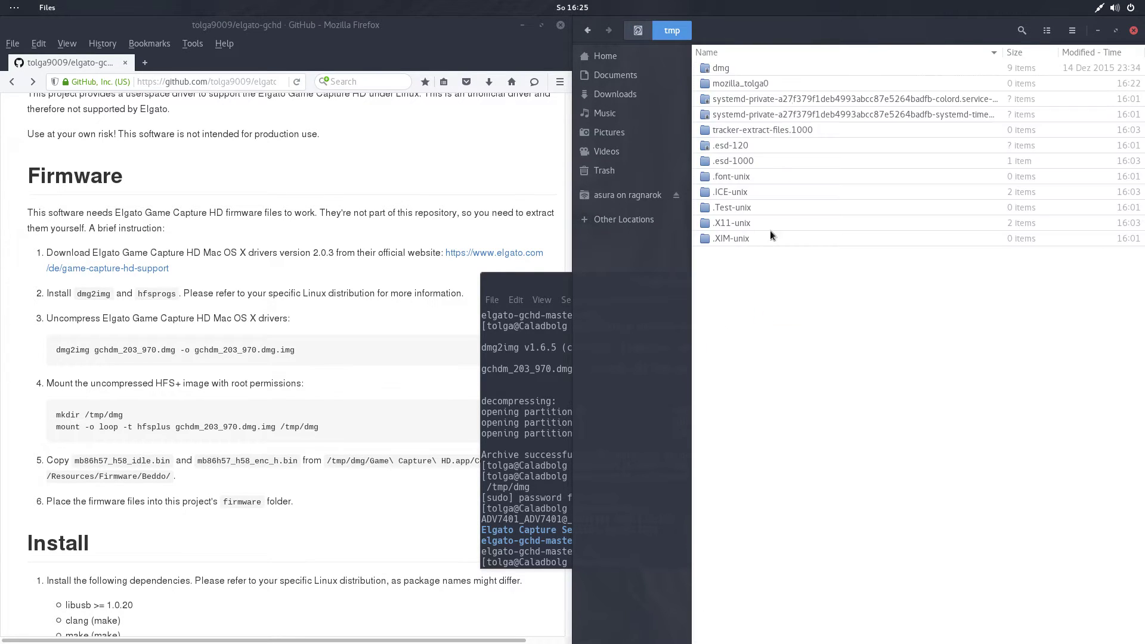
double_click(769, 68)
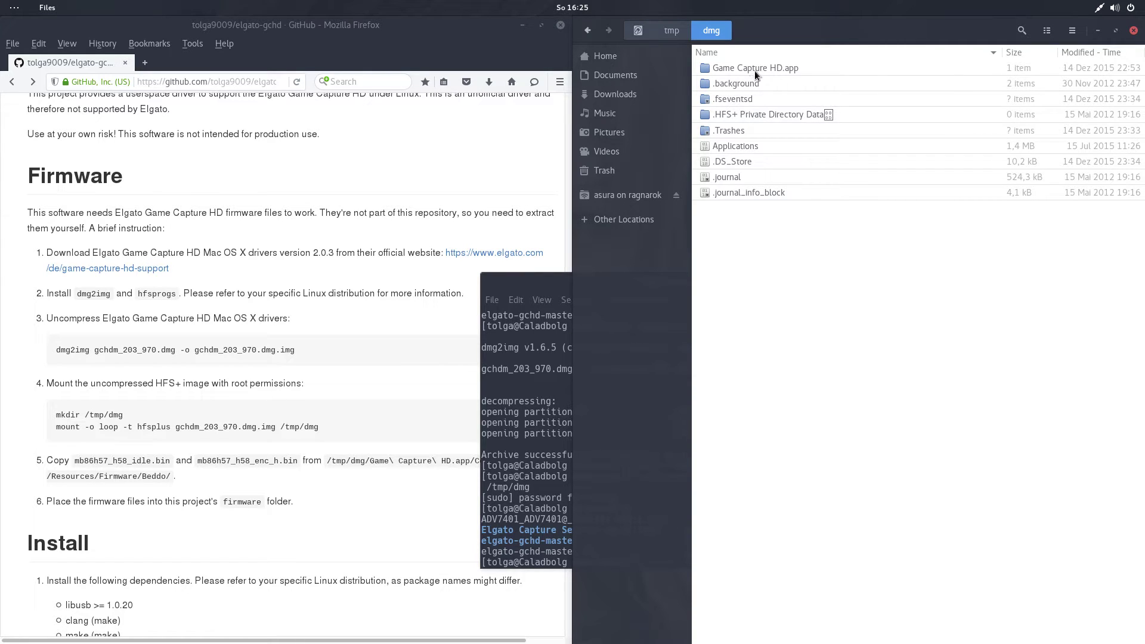
click(418, 361)
scroll(424, 370, down, 4)
scroll(424, 374, down, 1)
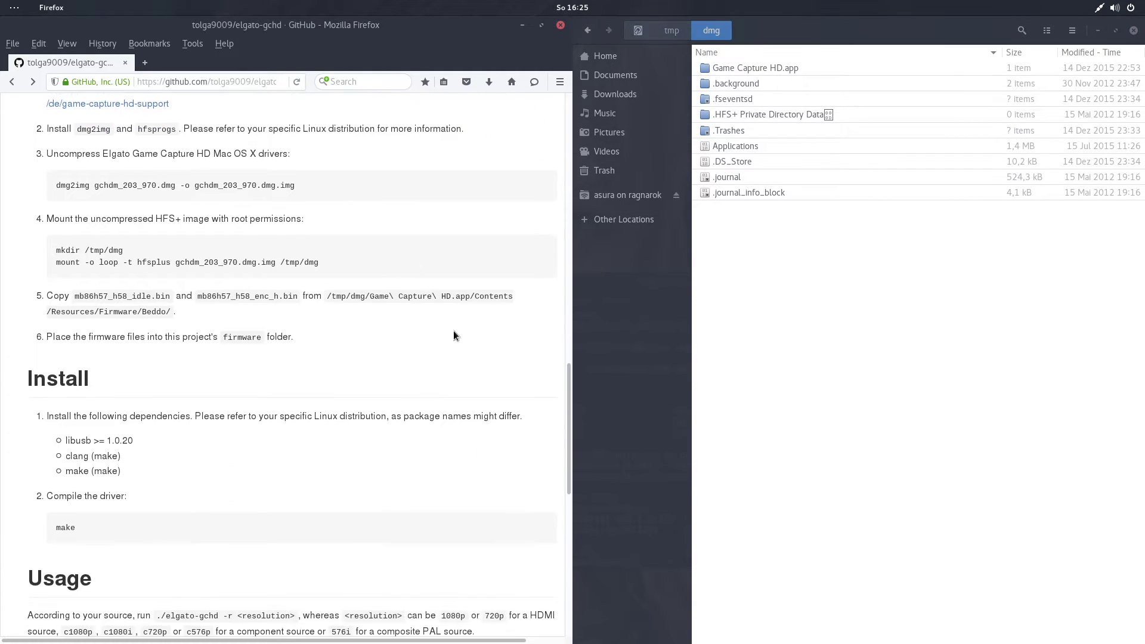
click(756, 69)
Open Game Capture HD.app/Contents/Resources/Firmware/Beddo and select mb86h57_h58_enc_h.bin and mb86h57_h58_idle.bin.
double_click(756, 69)
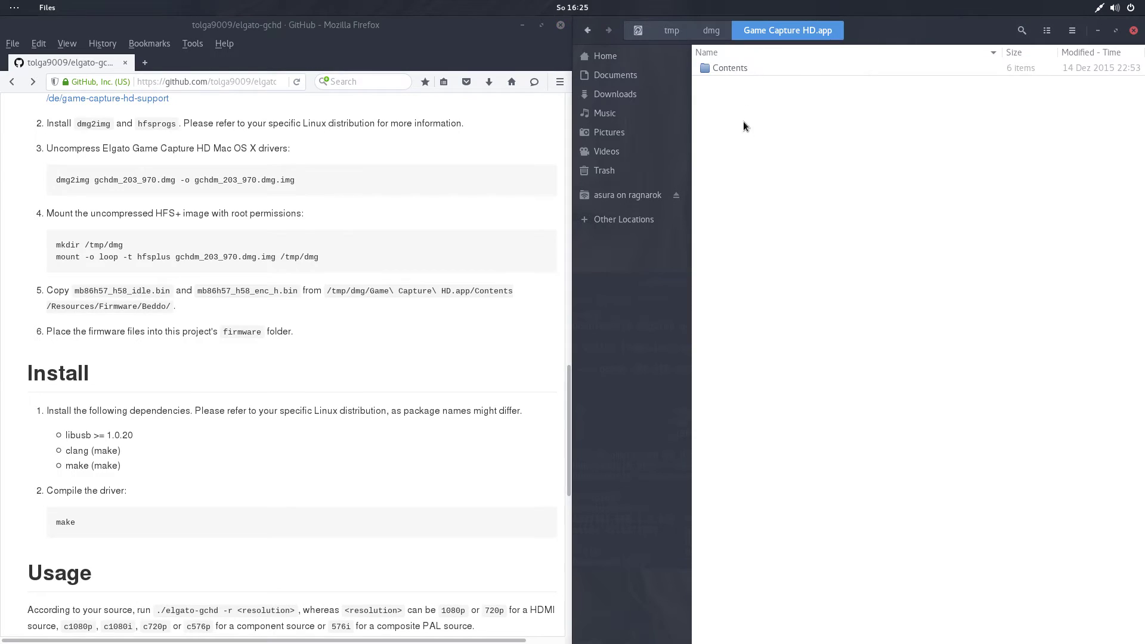
double_click(739, 68)
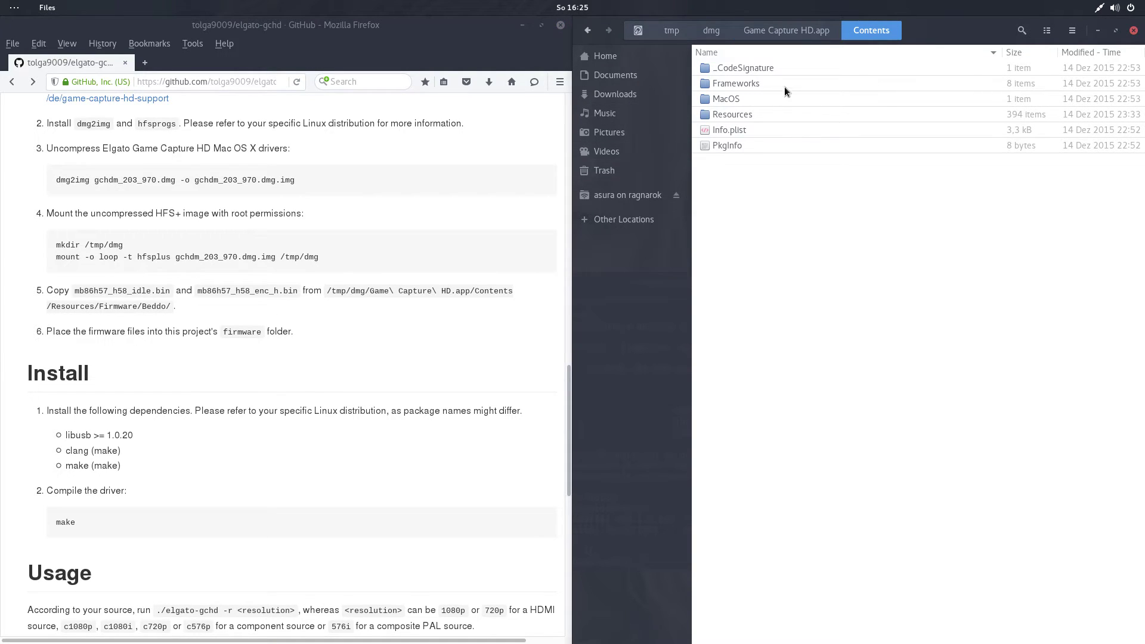
double_click(765, 111)
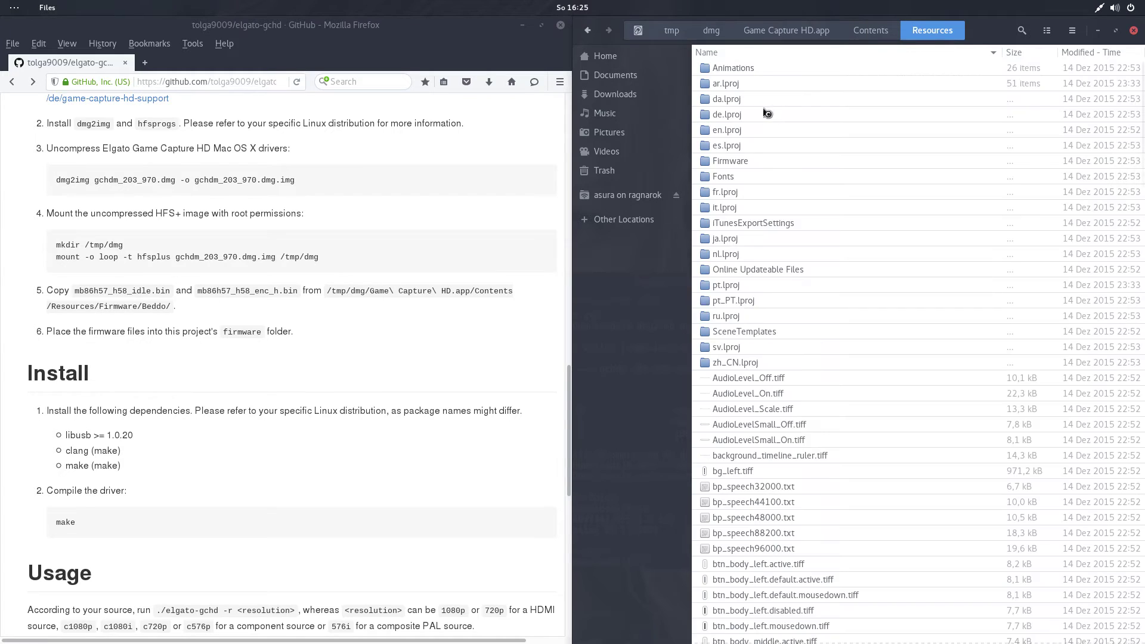
double_click(746, 160)
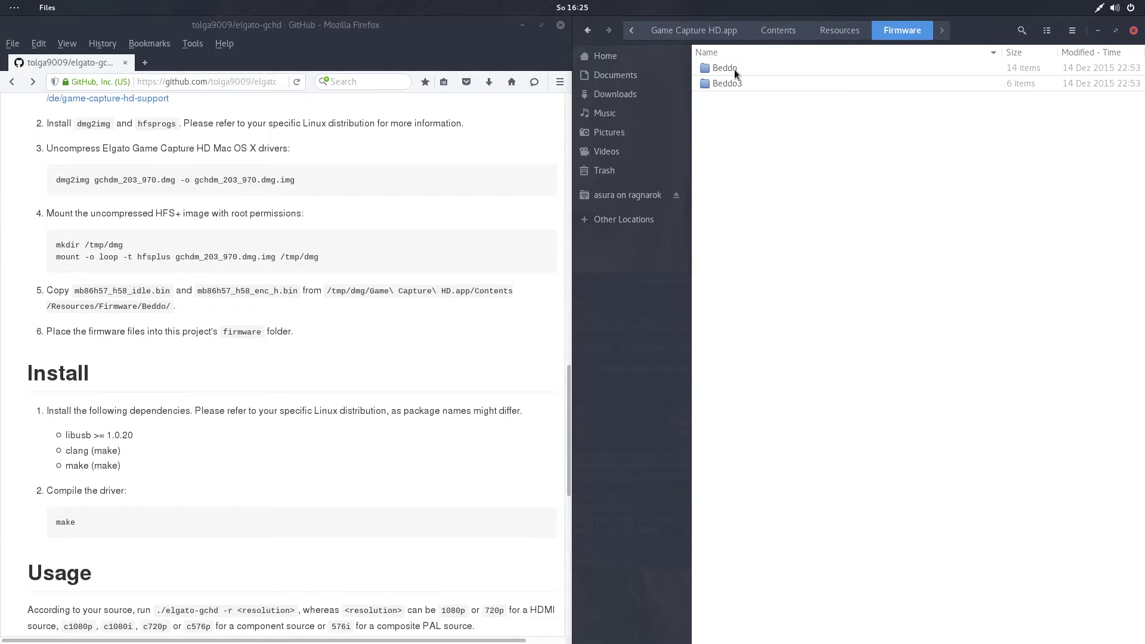
double_click(734, 69)
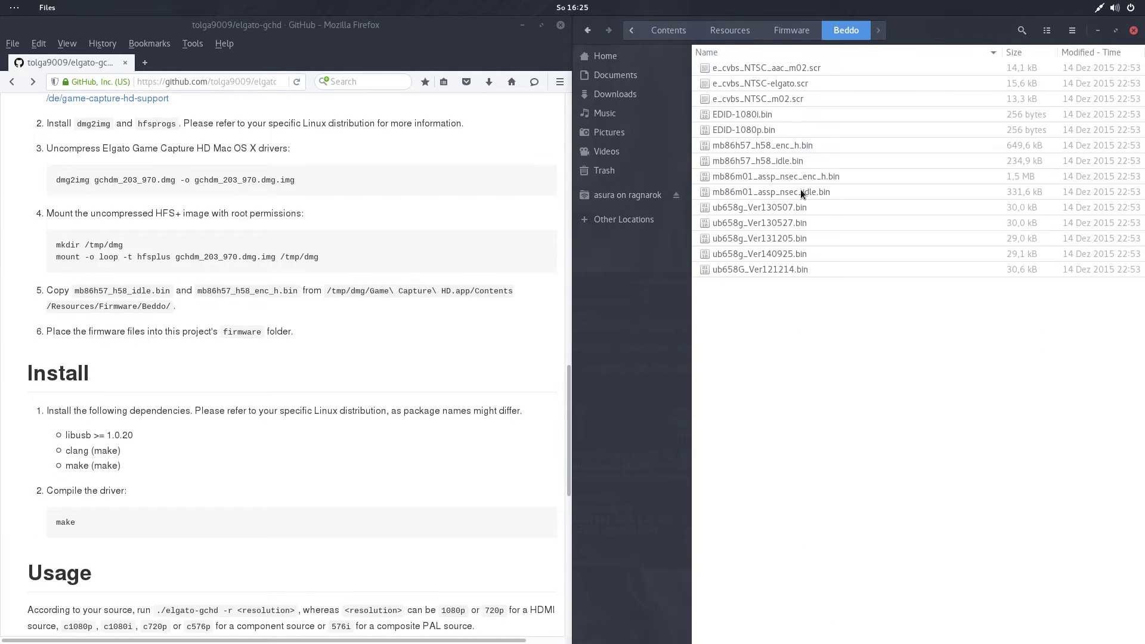
click(790, 146)
shift+click(786, 159)
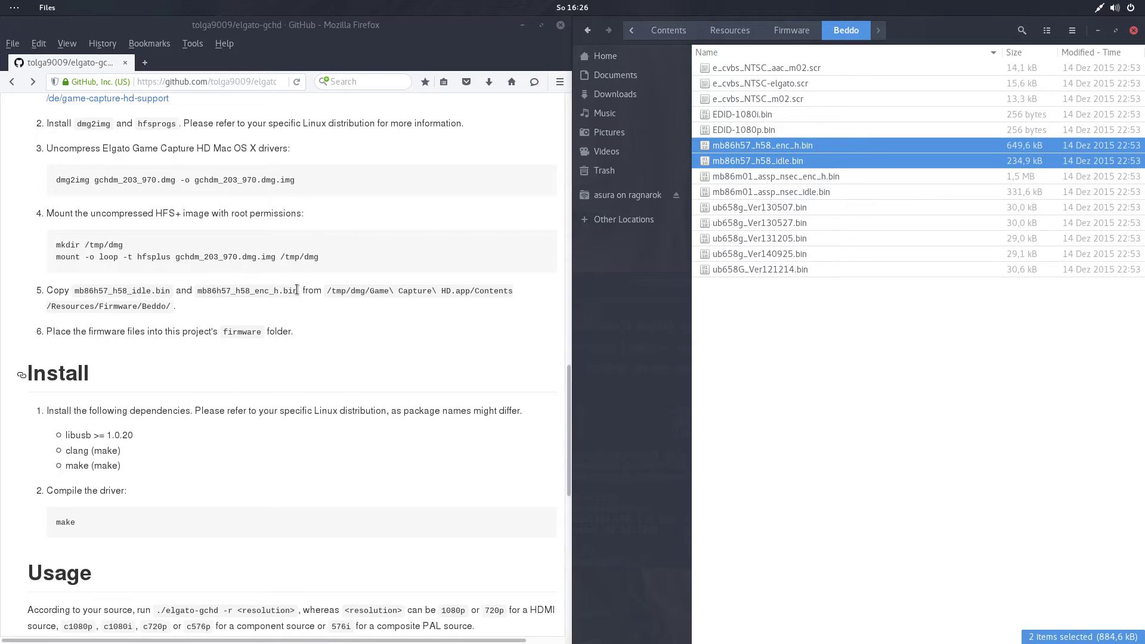
Copy the two selected mb86h57_h58 firmware .bin files.
drag(298, 291, 73, 292)
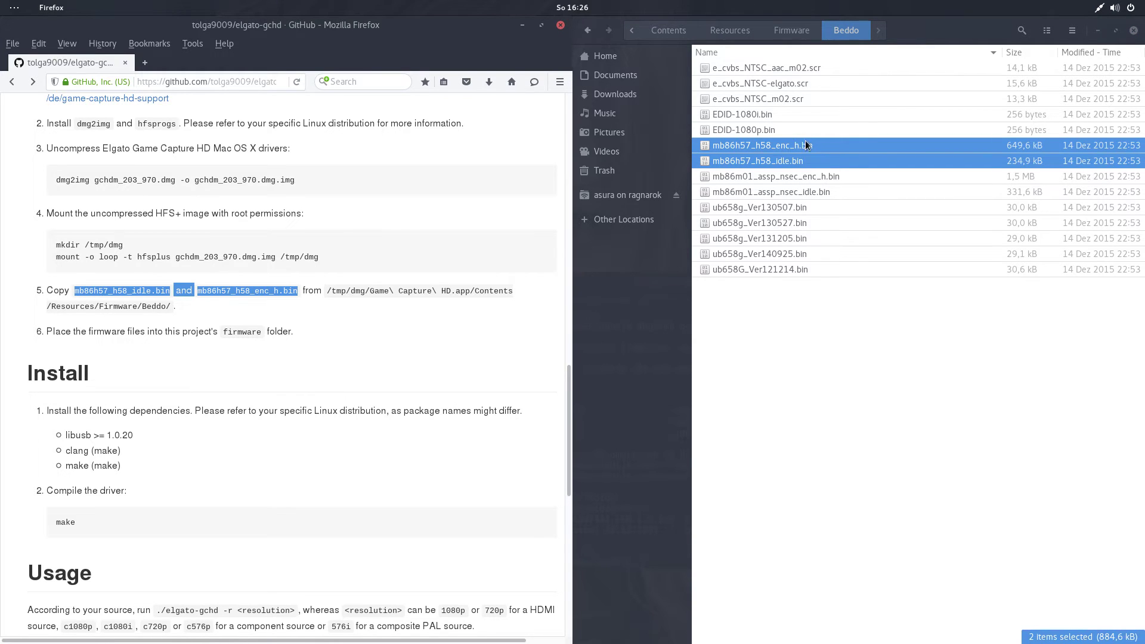
right_click(778, 165)
click(817, 239)
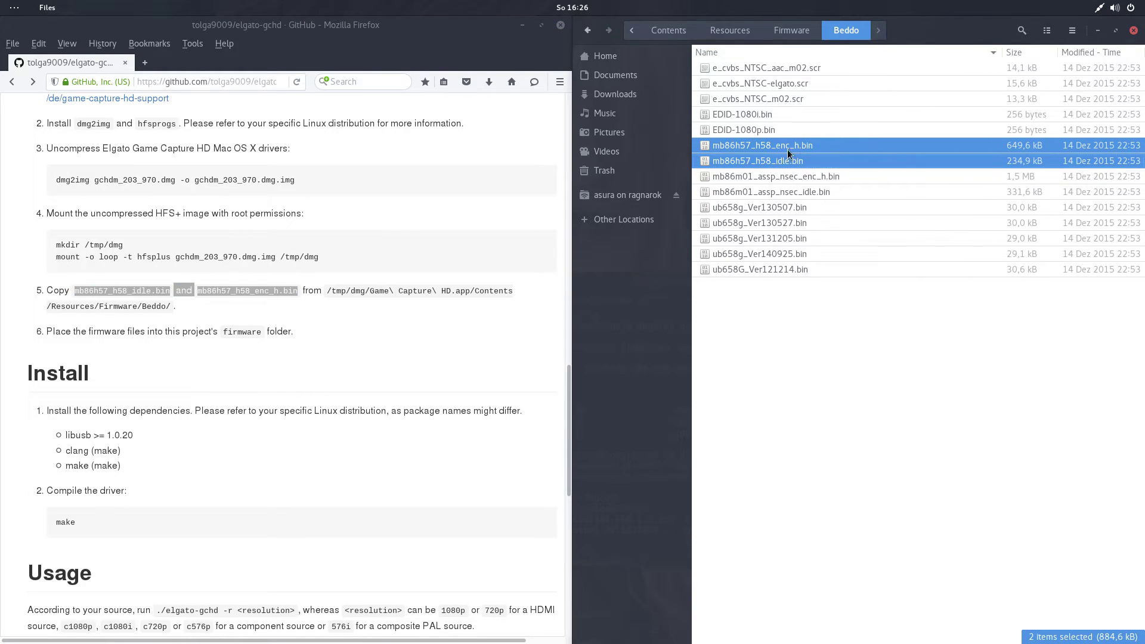
Paste both files into Downloads/elgato-gchd-master/firmware, then return to elgato-gchd-master.
click(732, 31)
click(669, 30)
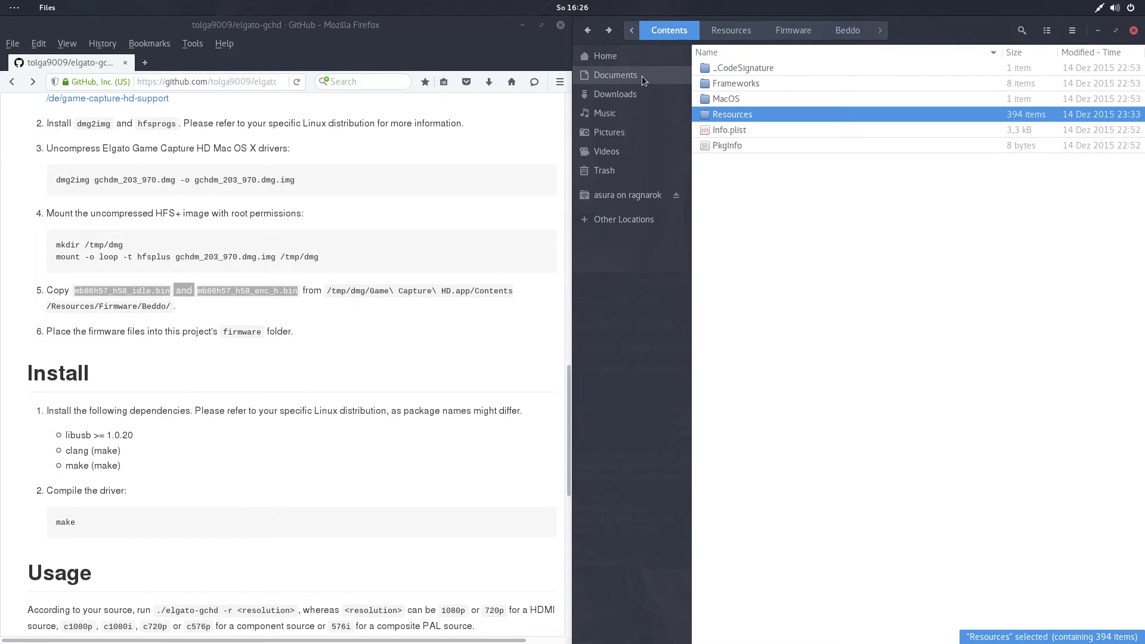
click(632, 93)
double_click(742, 85)
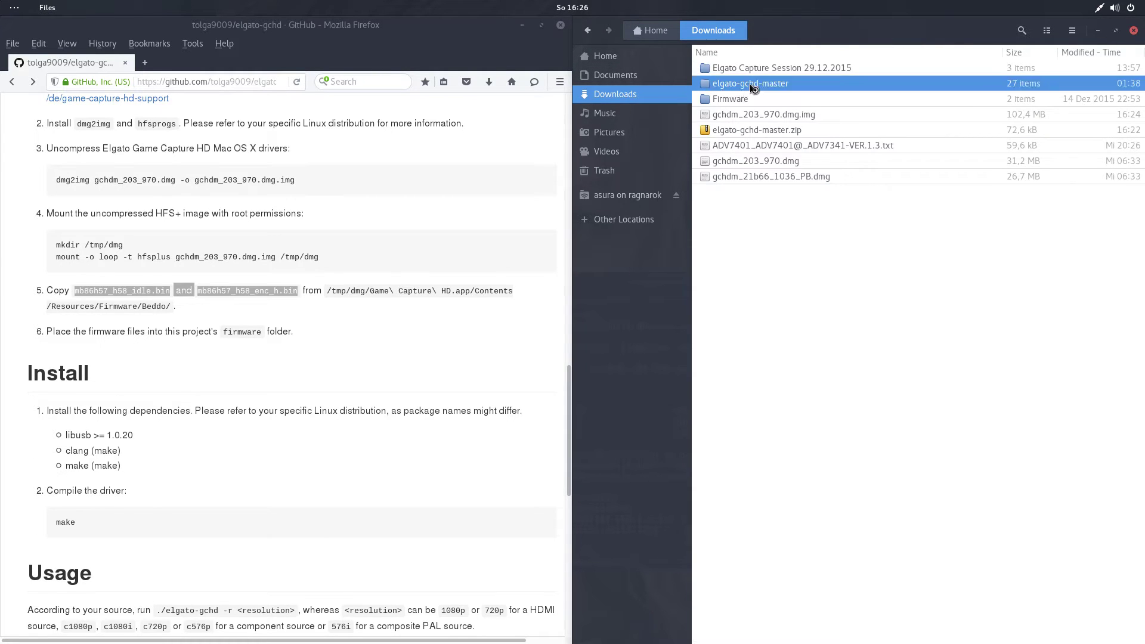
double_click(746, 68)
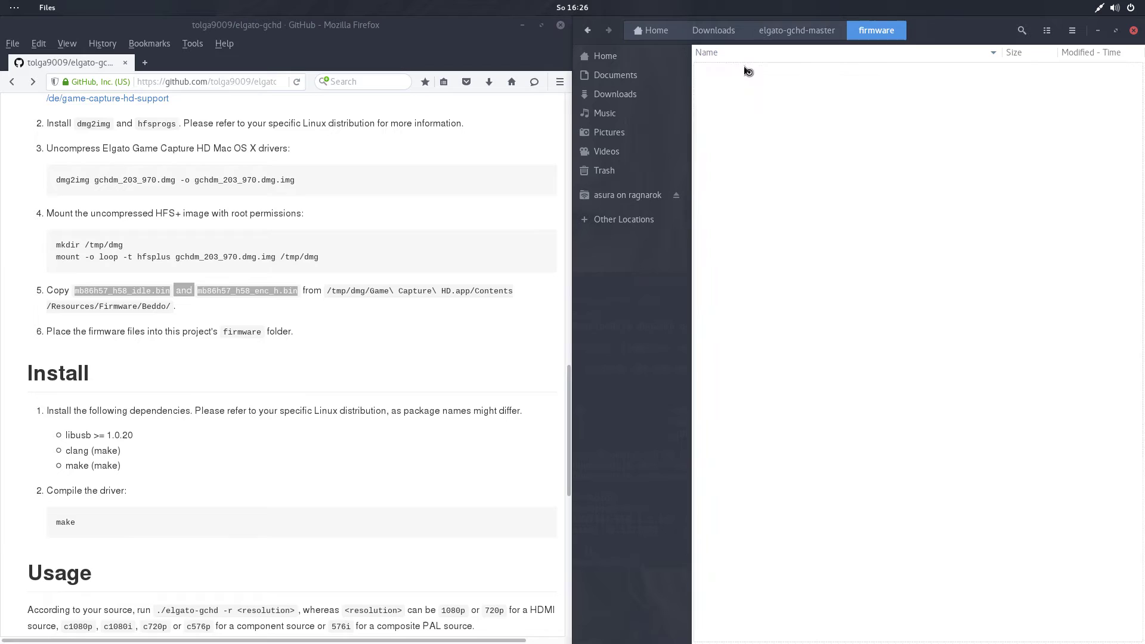
right_click(782, 270)
click(839, 375)
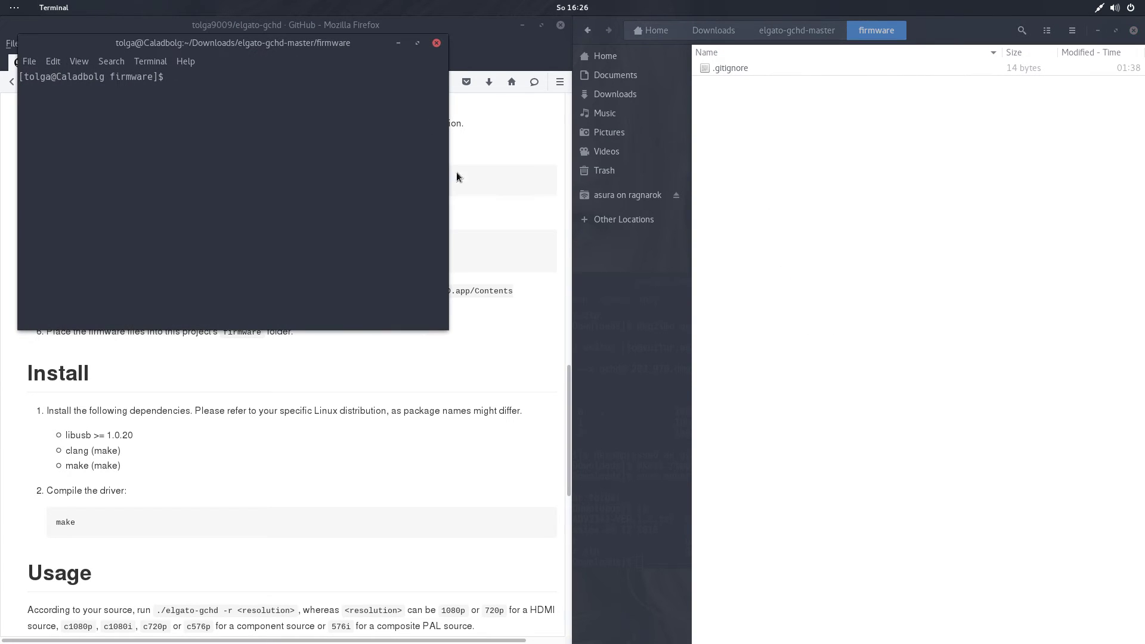
click(436, 43)
right_click(916, 286)
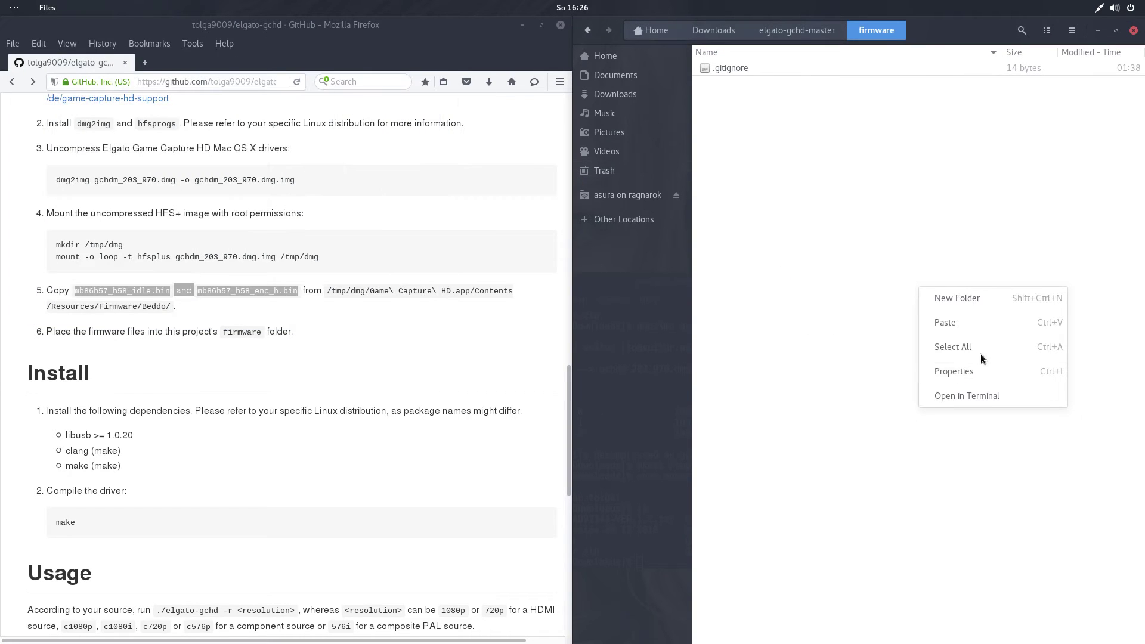
click(966, 322)
key(alt+Up)
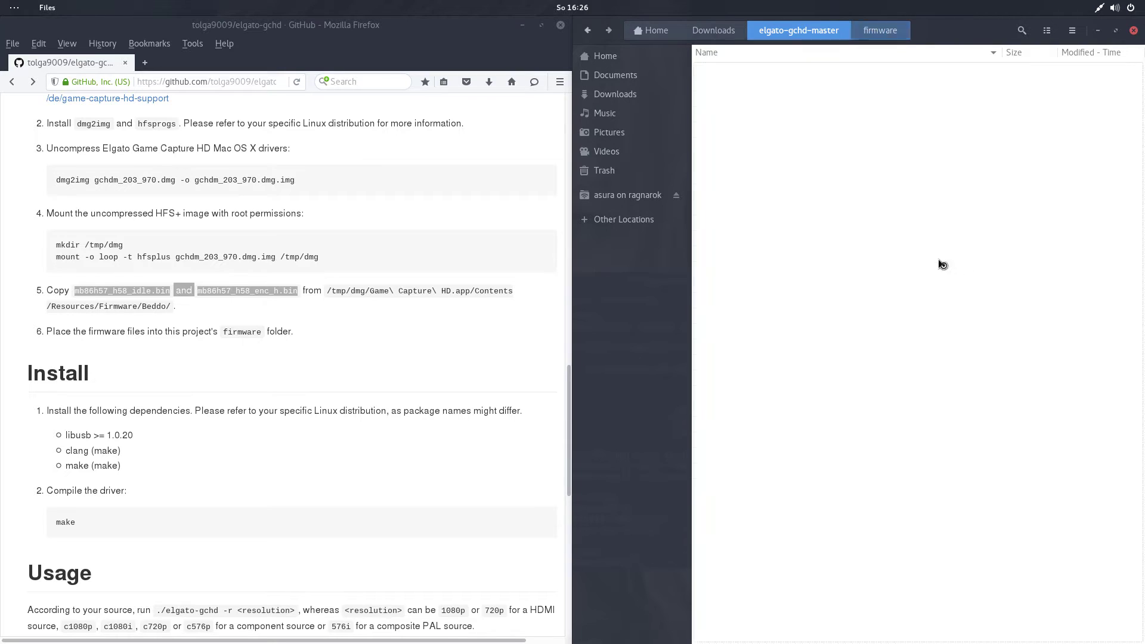
click(863, 516)
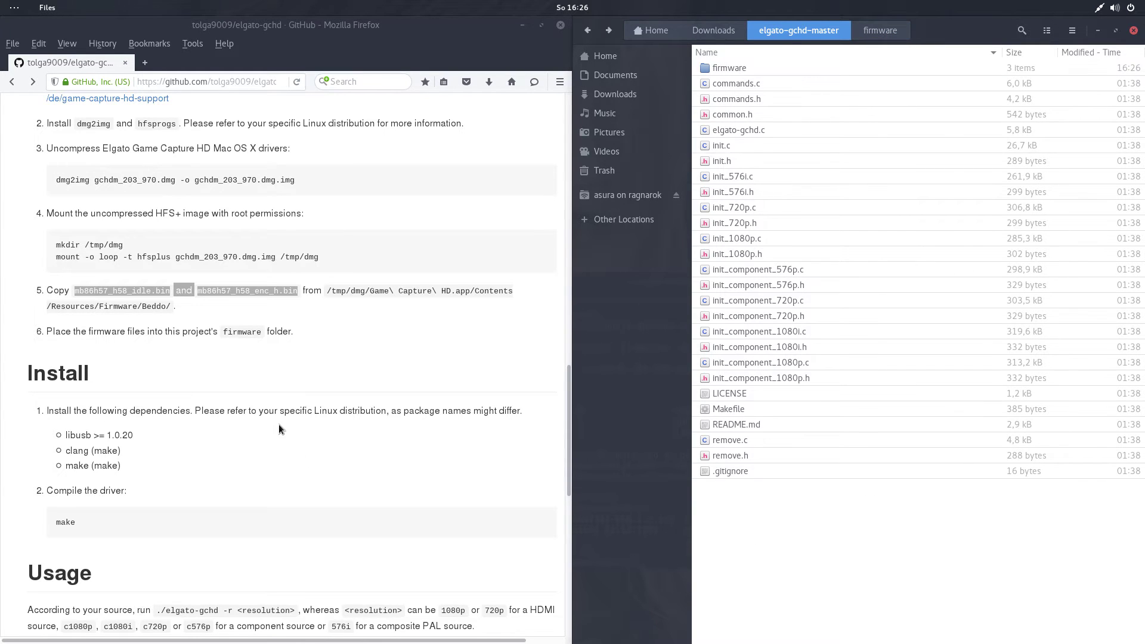
Open a terminal in elgato-gchd-master beside the README and highlight the three dependency lines.
scroll(278, 424, down, 3)
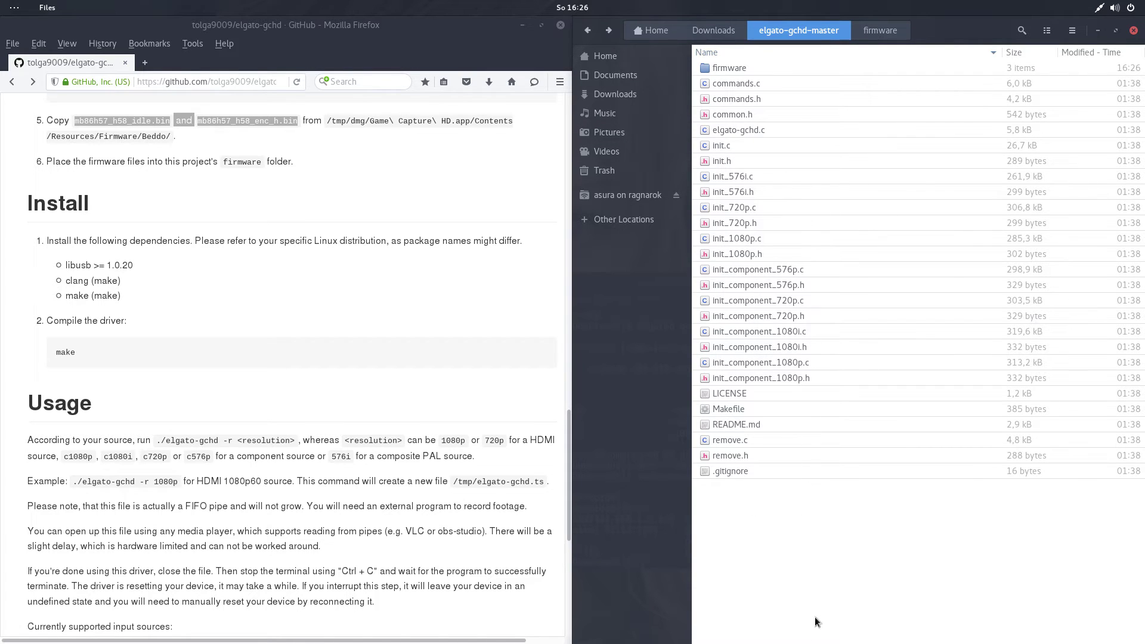
right_click(831, 569)
click(832, 560)
drag(326, 73, 811, 183)
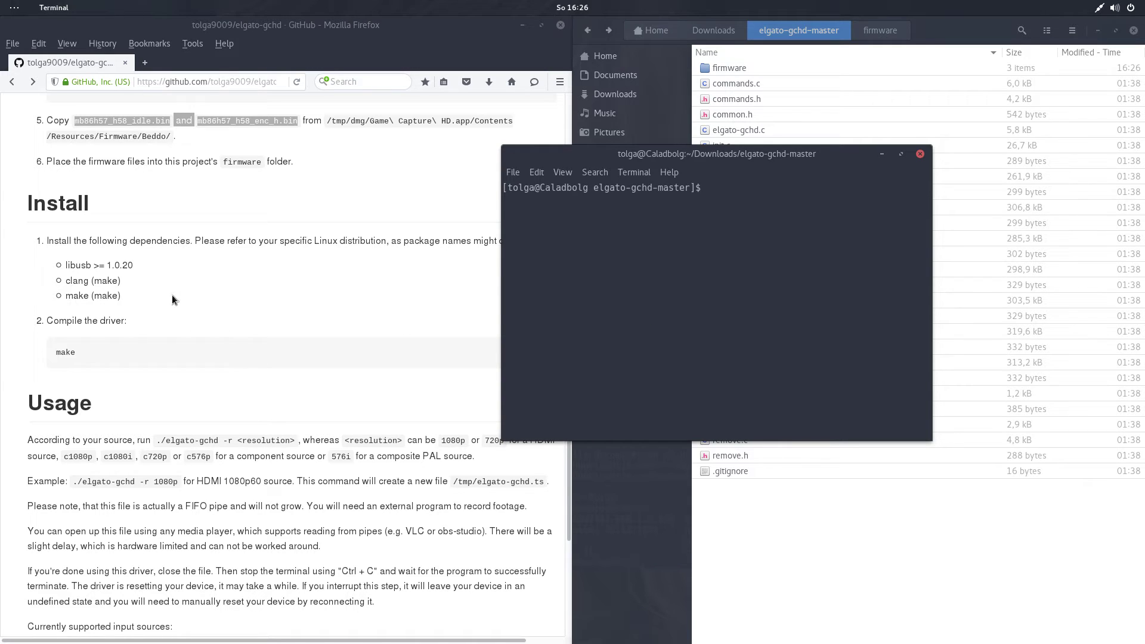
drag(123, 296, 68, 265)
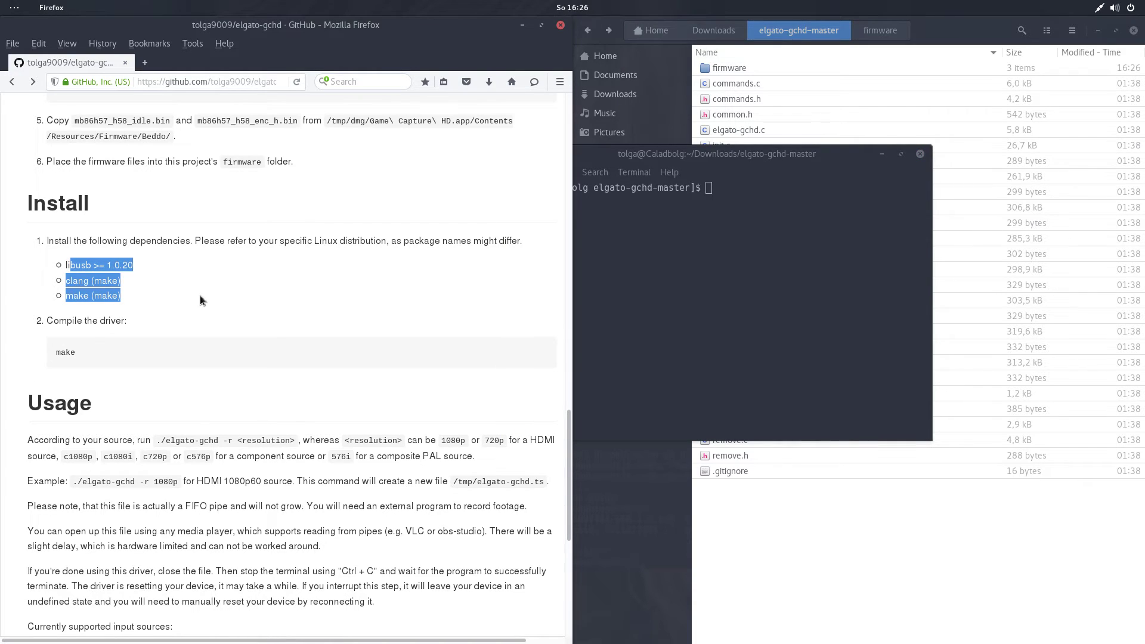
Run make in the project folder and check the newly built elgato-gchd executable in Files.
click(300, 315)
click(609, 296)
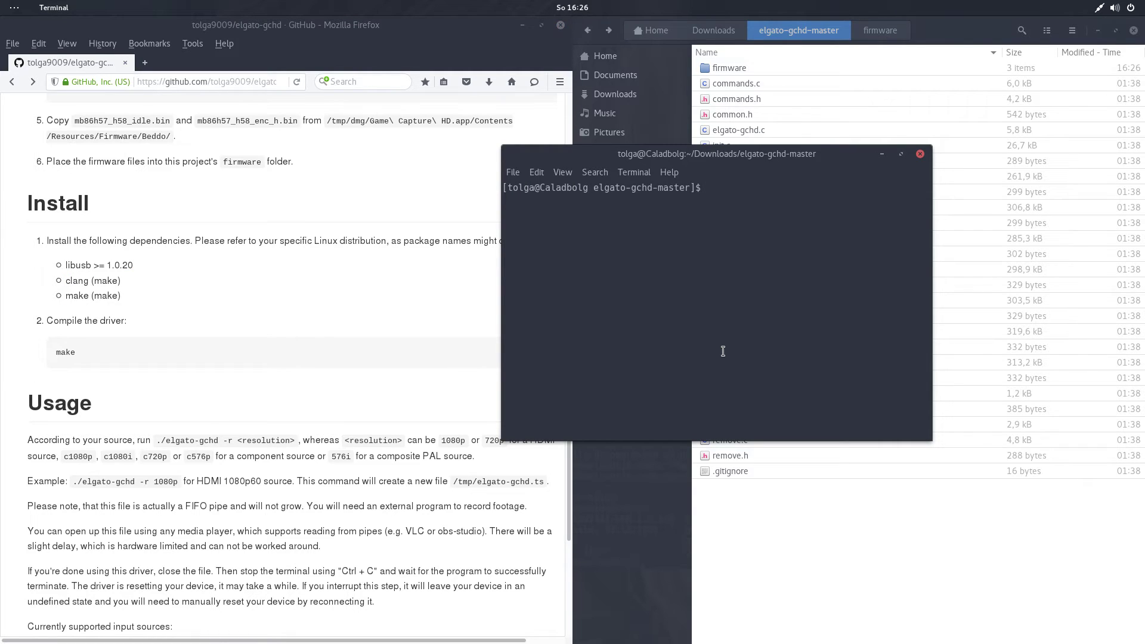
text(make)
key(Return)
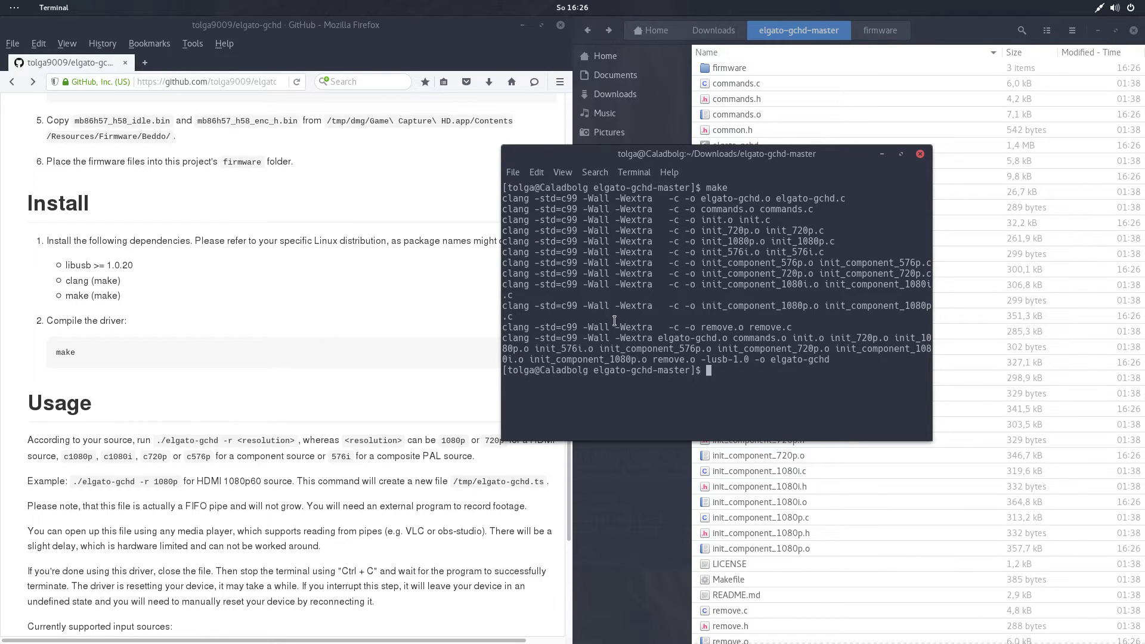
drag(737, 154, 602, 220)
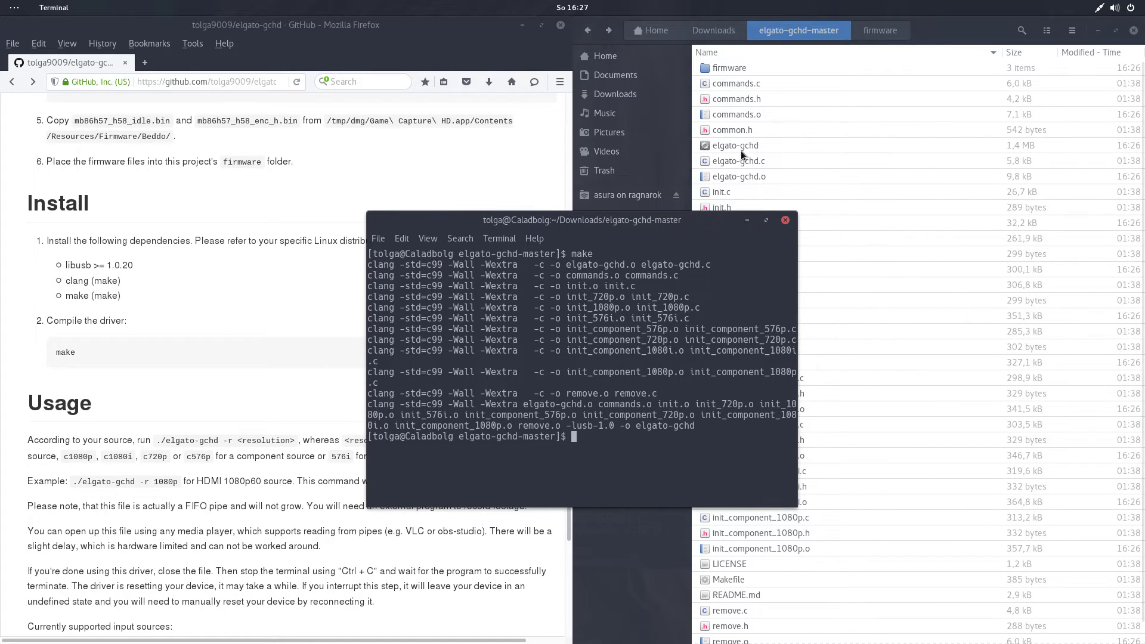
click(742, 145)
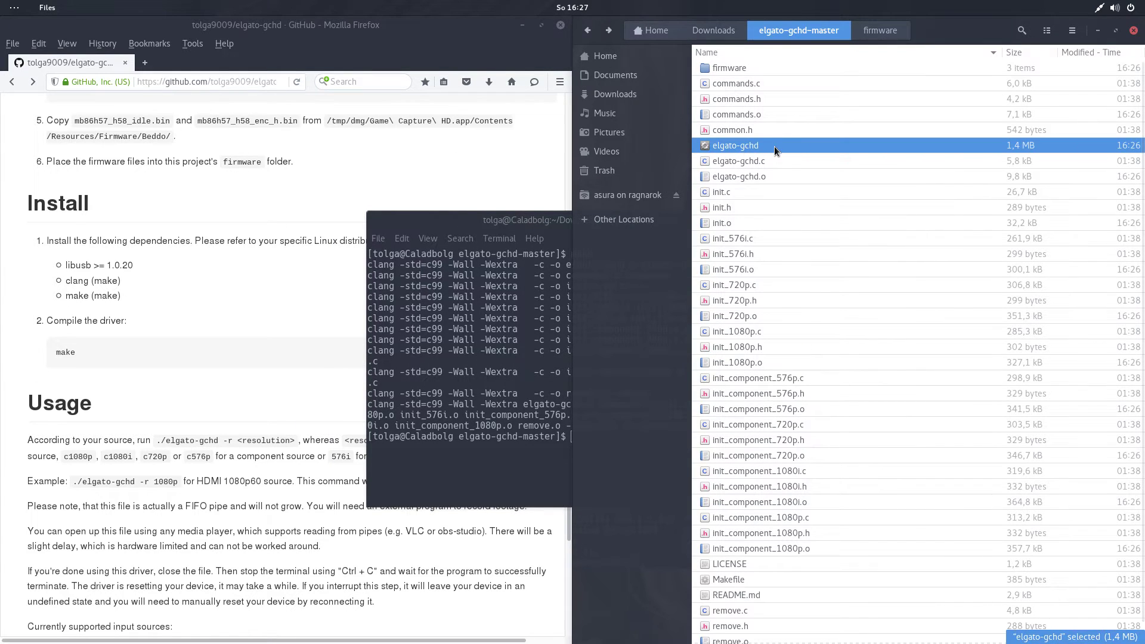
click(723, 214)
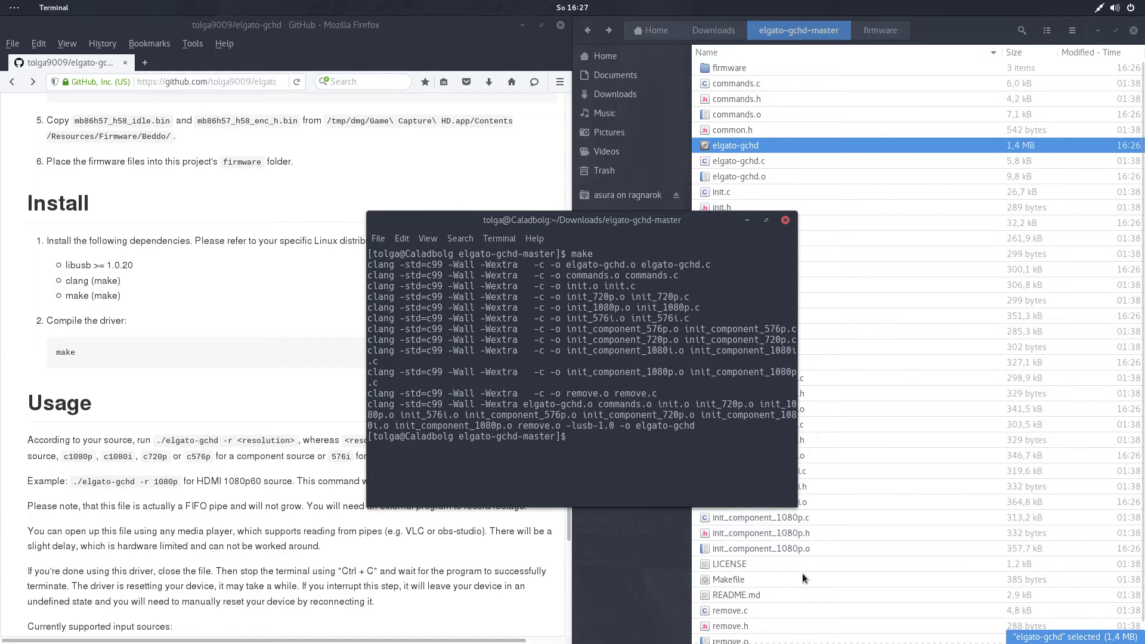
Type sudo ./elgato-gchd at the prompt, tab-completing the program name.
scroll(330, 452, down, 5)
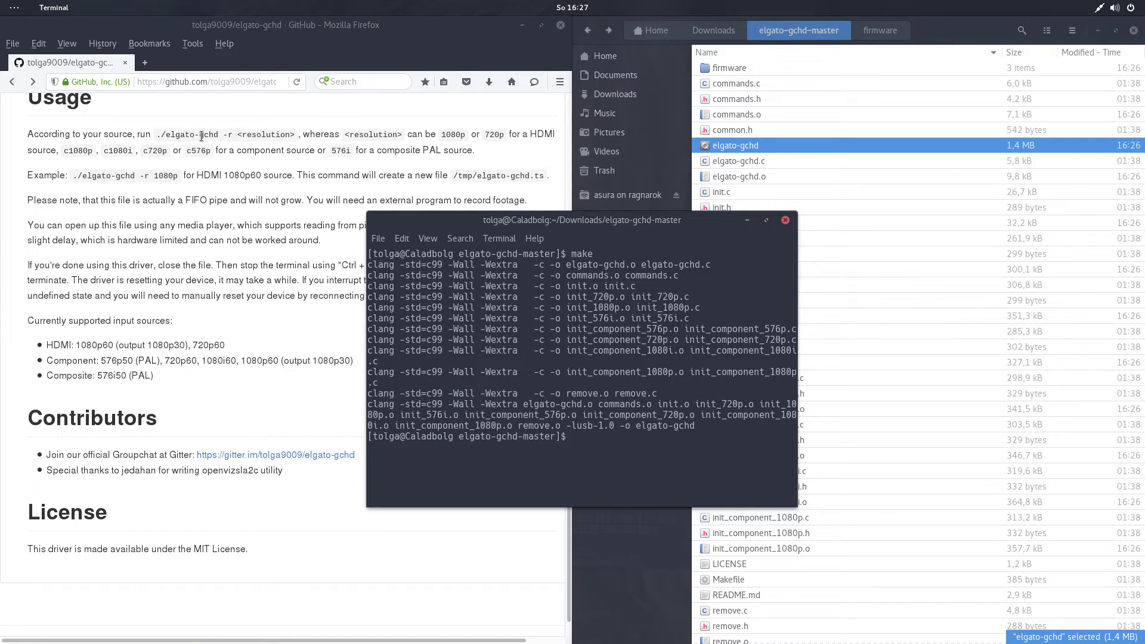
click(157, 136)
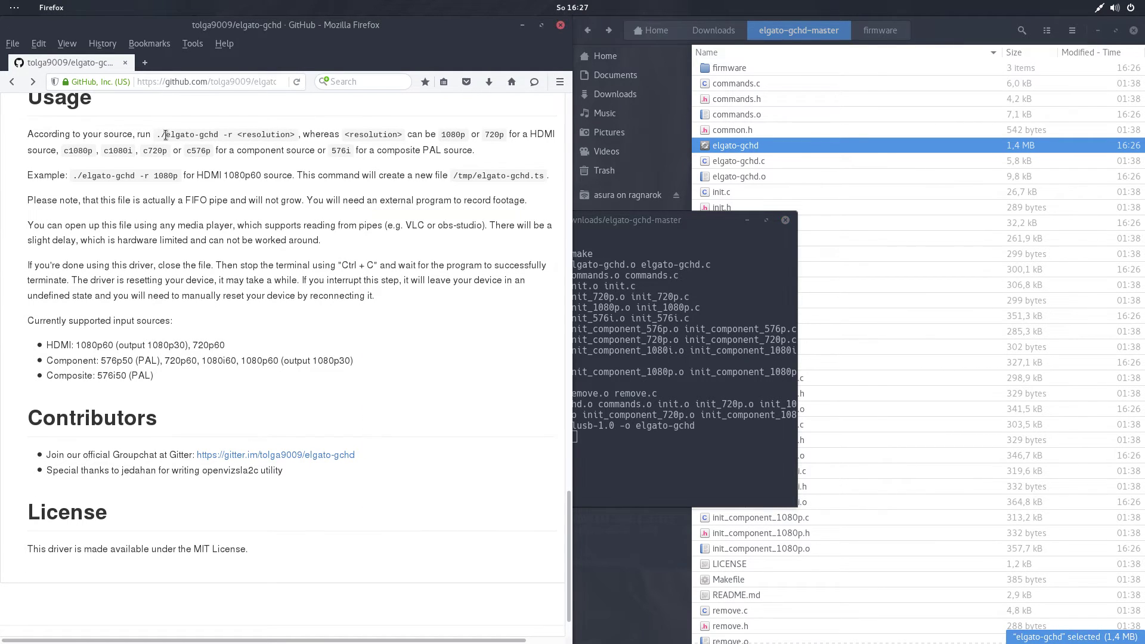
click(658, 386)
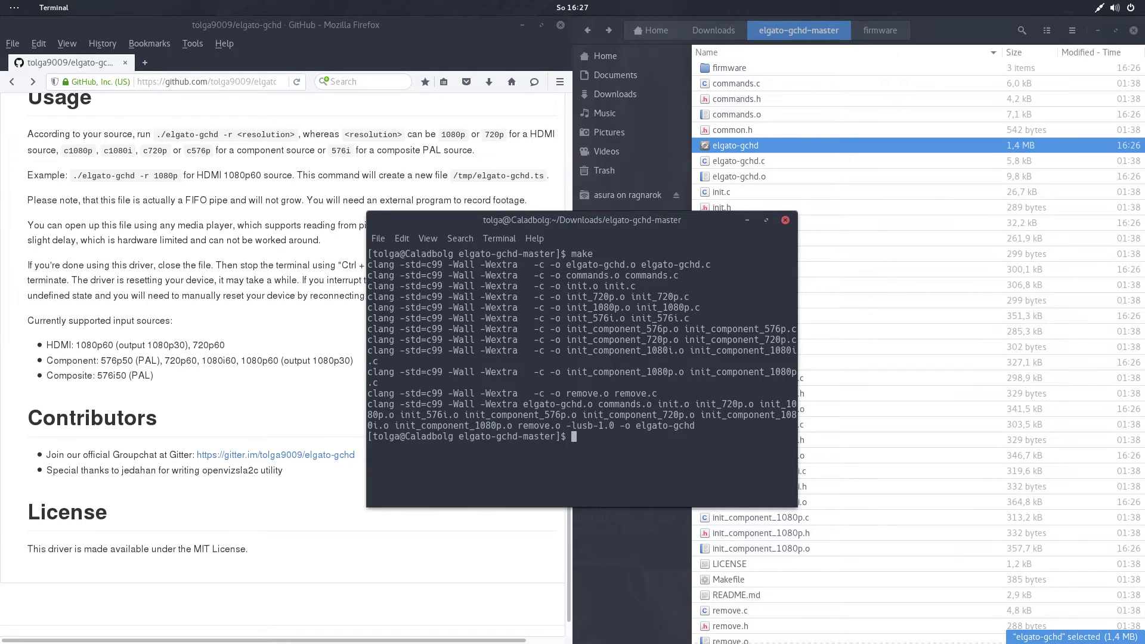
text(sudo .)
key(BackSpace)
key(BackSpace)
key(BackSpace)
key(BackSpace)
text(do ./)
text(elgato-g)
key(Tab)
Add the -r 1080p resolution option after checking the usage text's resolution choices.
text(-r)
drag(69, 150, 63, 151)
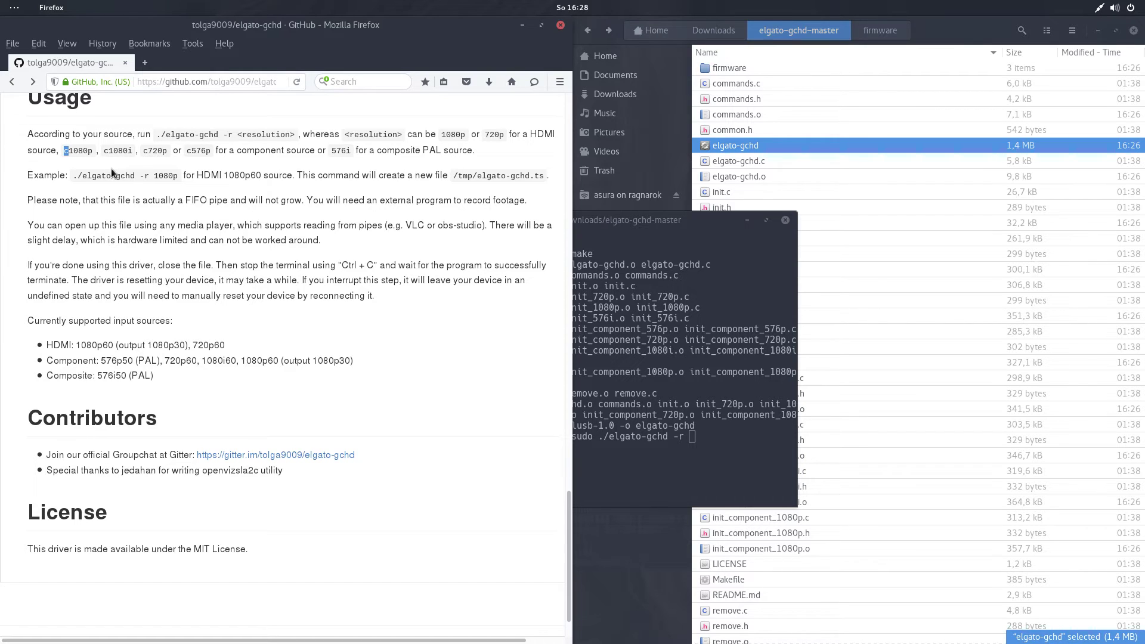
click(66, 150)
click(670, 360)
text(1080p)
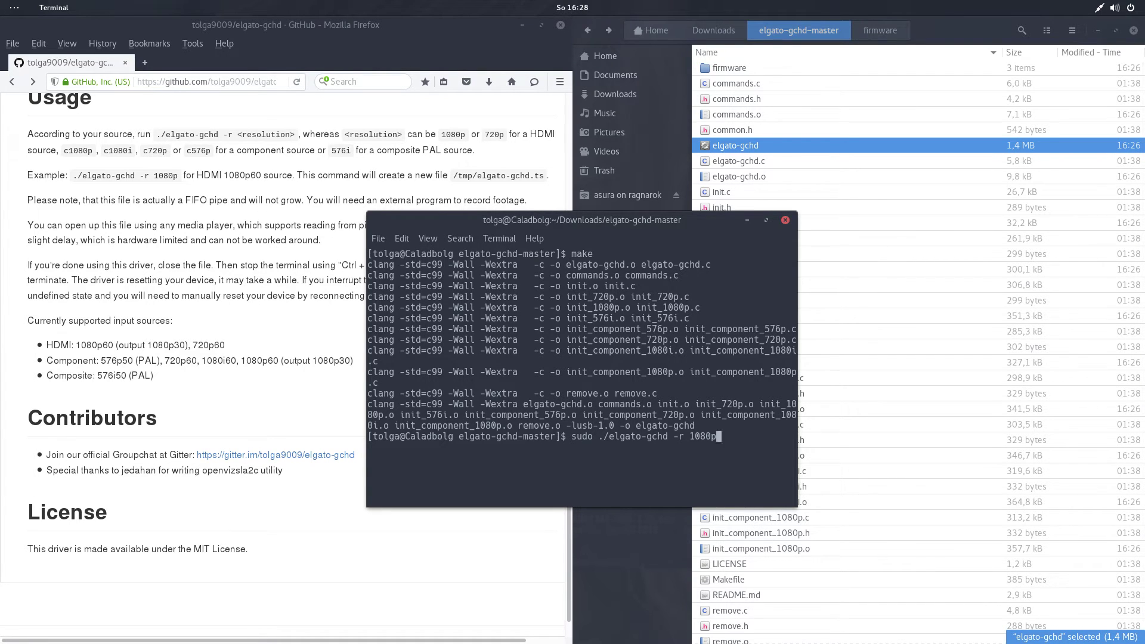
Run the driver command as root and note the created /tmp/elgato_gchd.ts path.
key(Return)
key(Return)
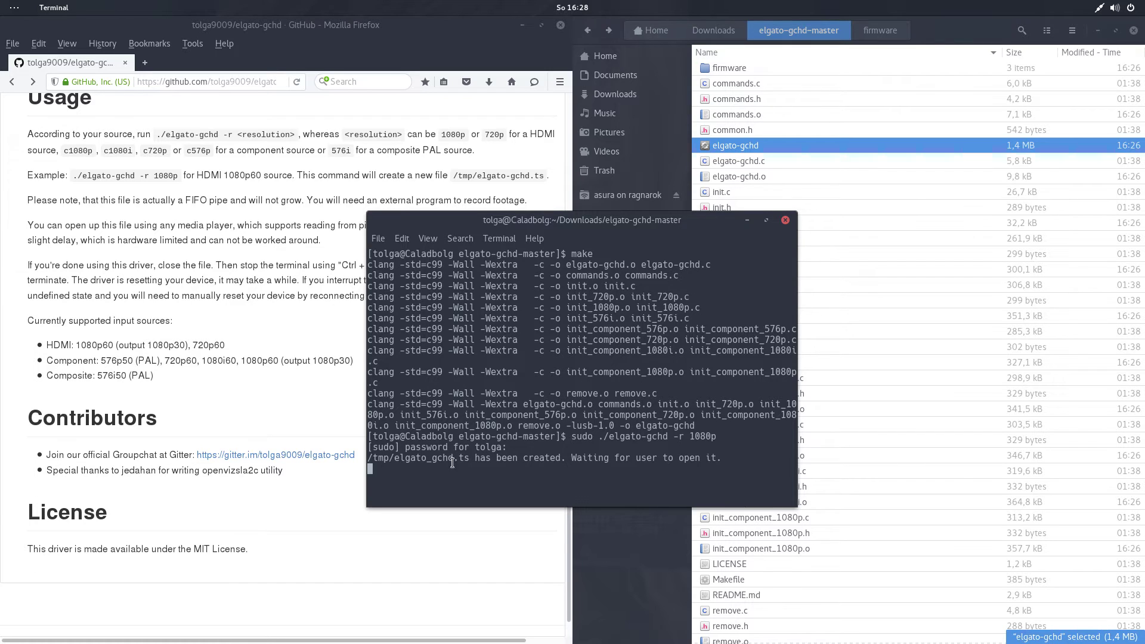
drag(469, 459, 370, 462)
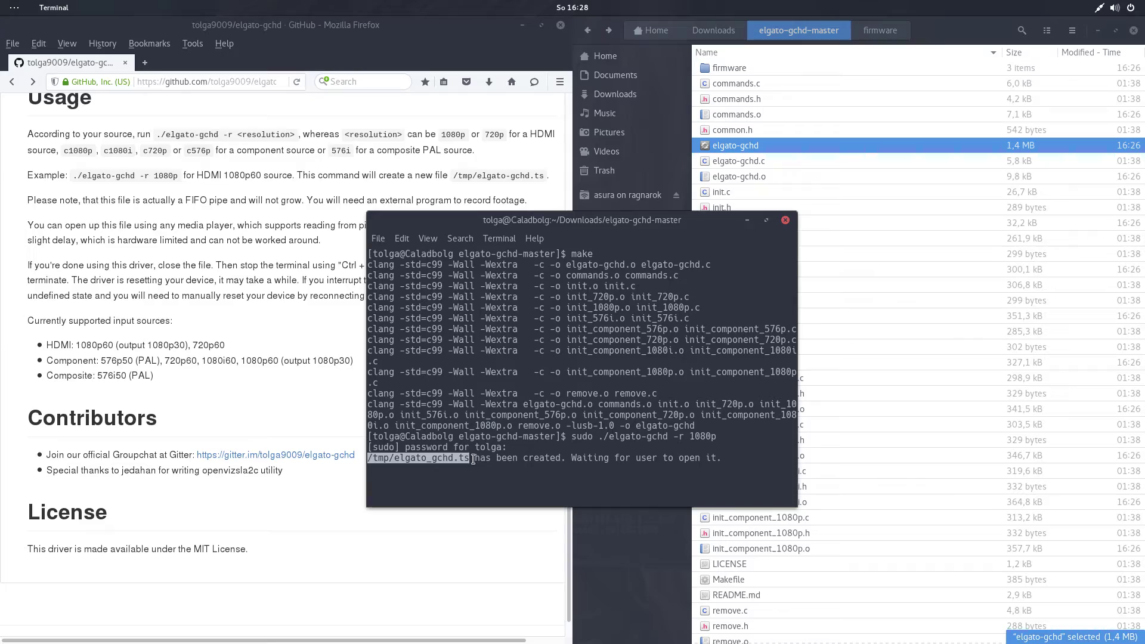
click(475, 459)
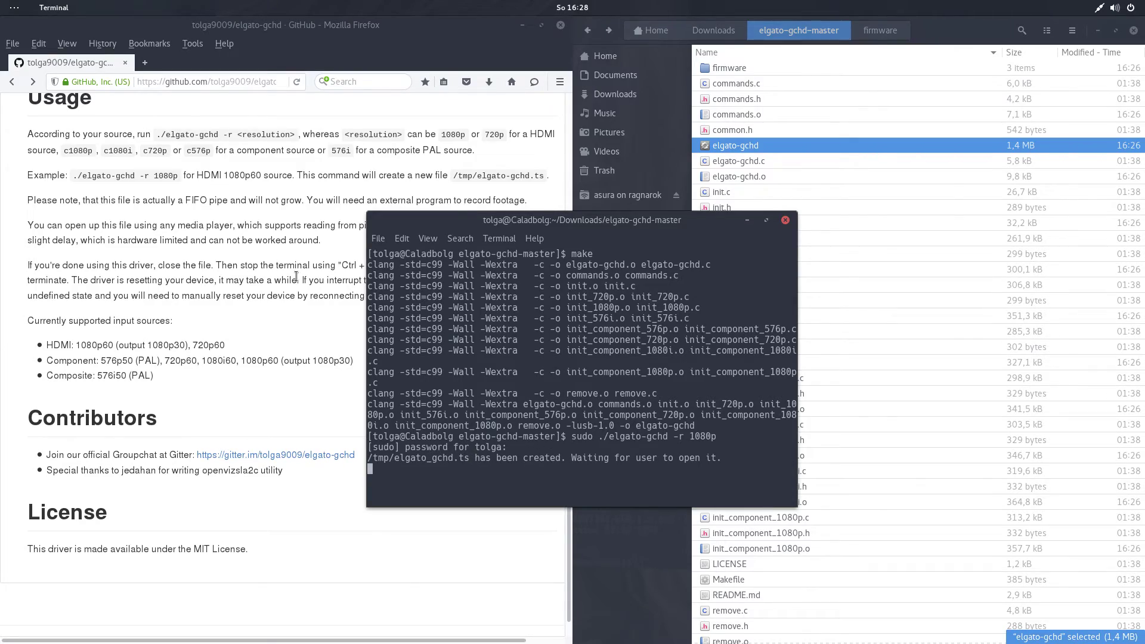
Launch VLC media player from the search and shrink it to a smaller floating window.
mouse_move(0, 0)
text(vlc)
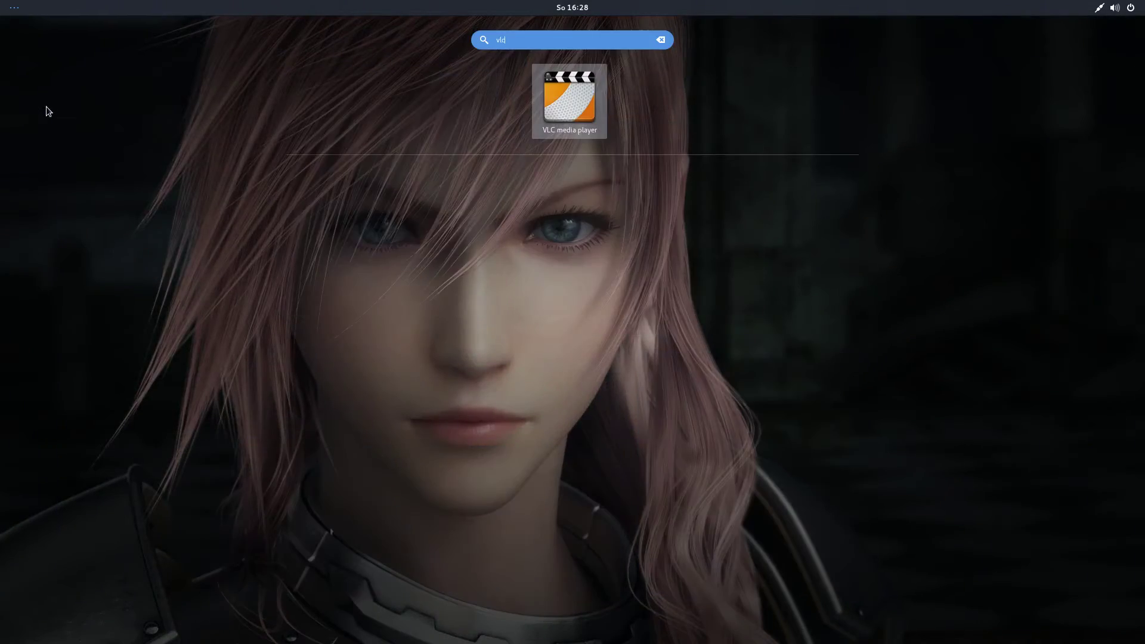
key(Return)
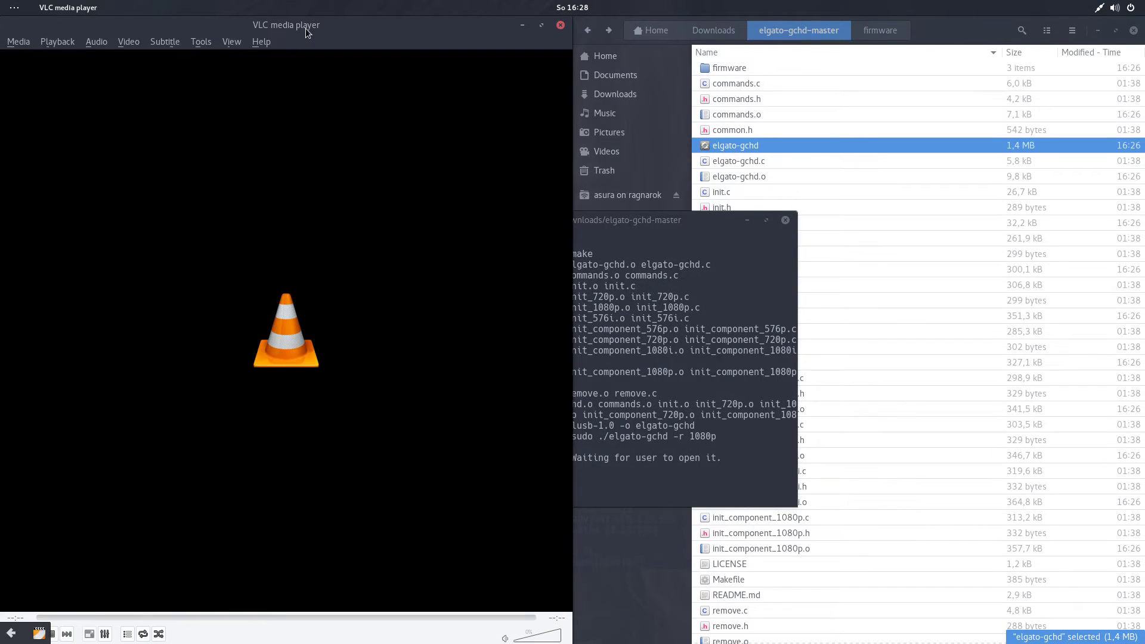
double_click(305, 27)
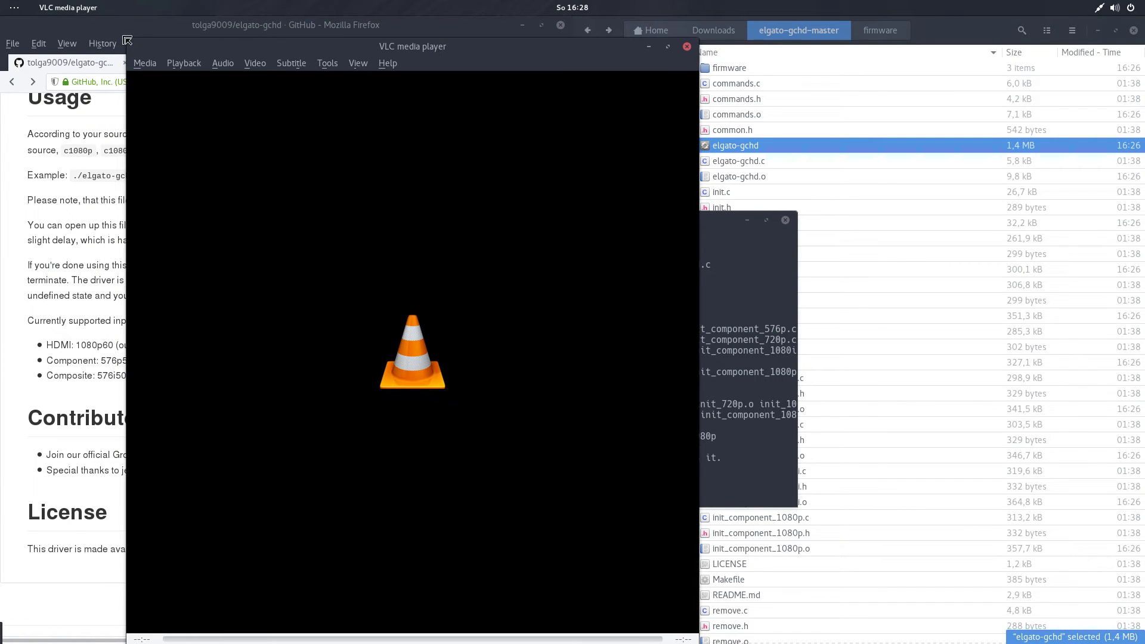
drag(127, 40, 89, 279)
drag(394, 295, 459, 134)
Open /tmp/elgato_gchd.ts in VLC with Media > Open File.
click(174, 149)
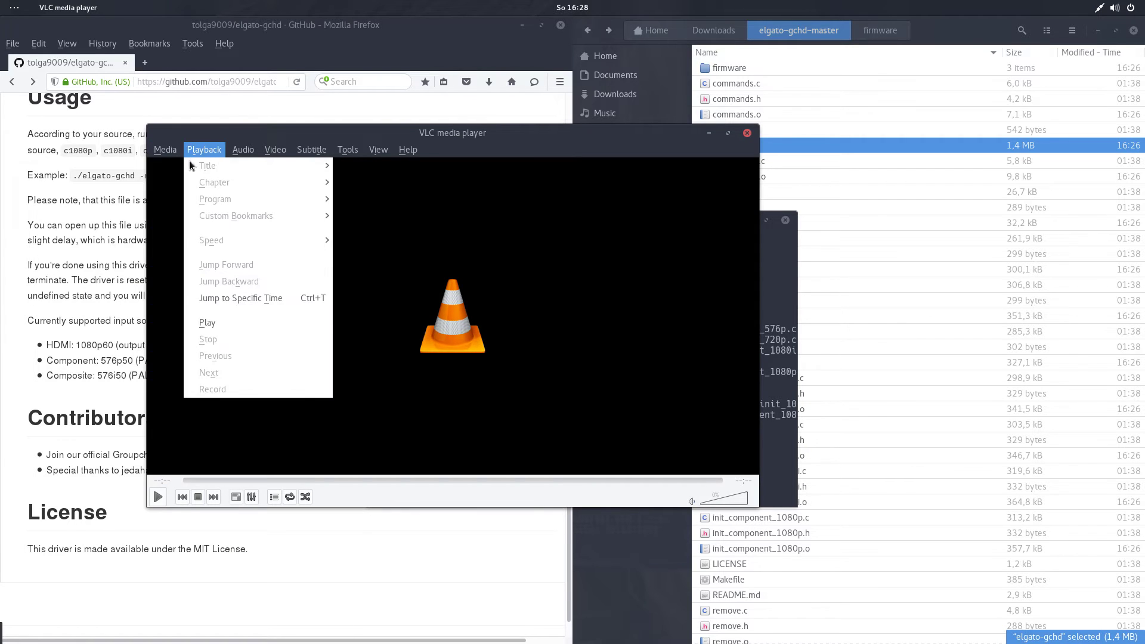
click(187, 166)
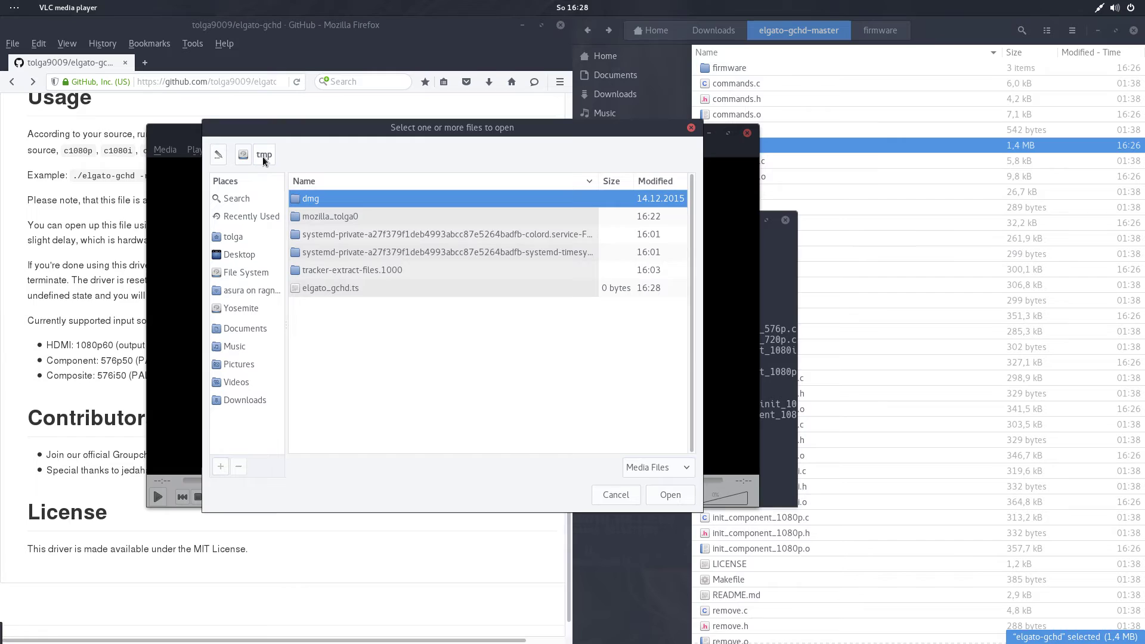
double_click(344, 287)
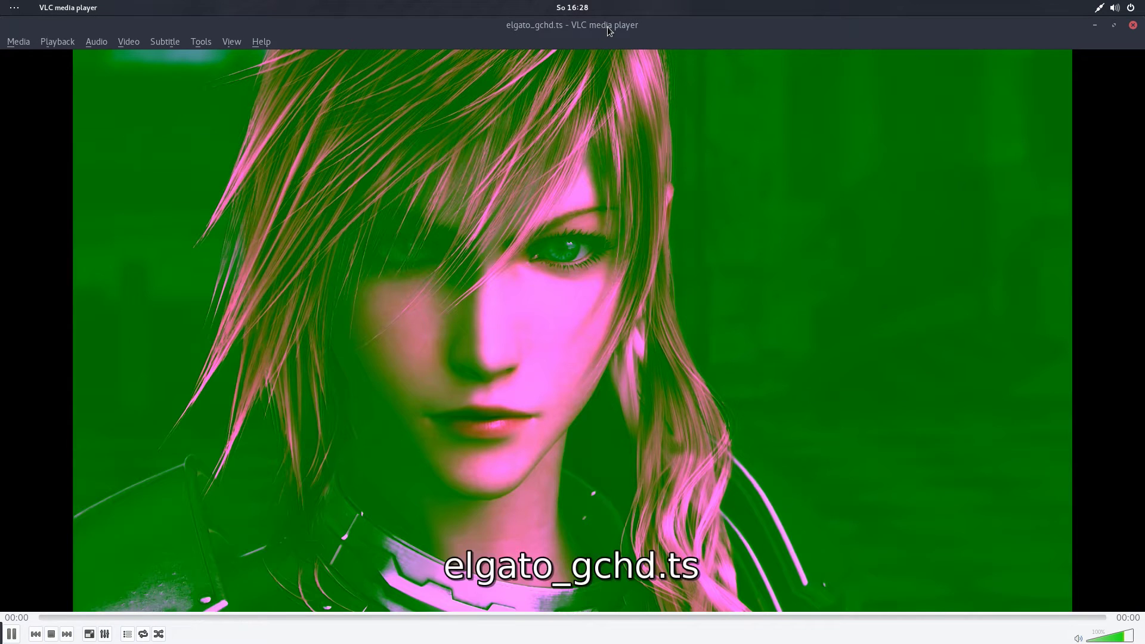
Fit VLC to the video and move the terminal over Files, checking its streaming status lines.
double_click(608, 27)
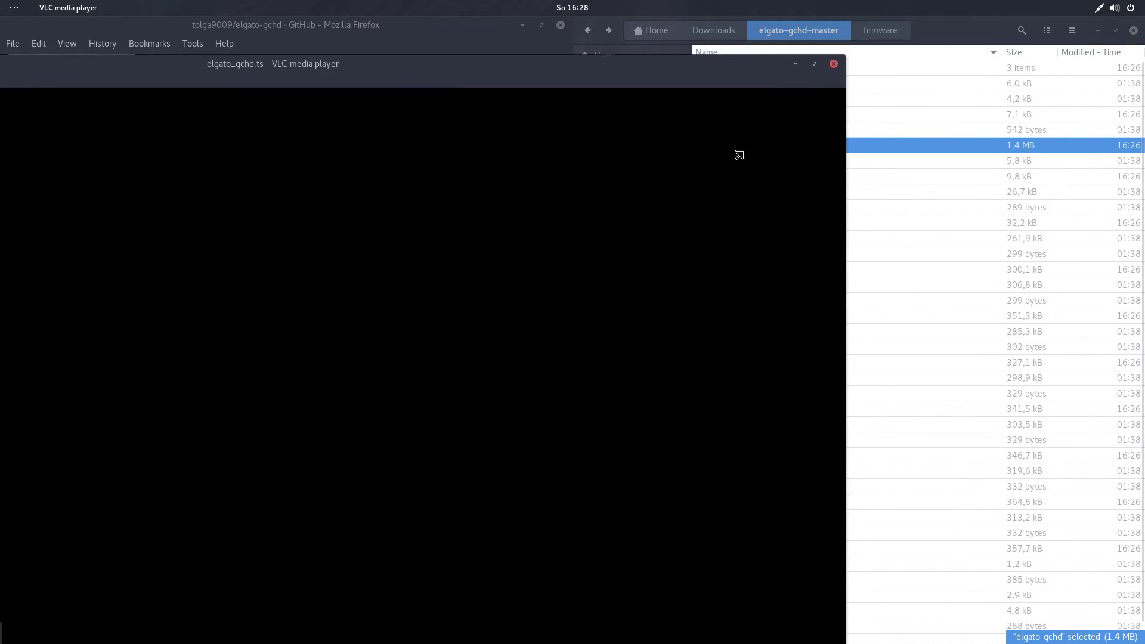
drag(180, 65, 445, 114)
click(699, 222)
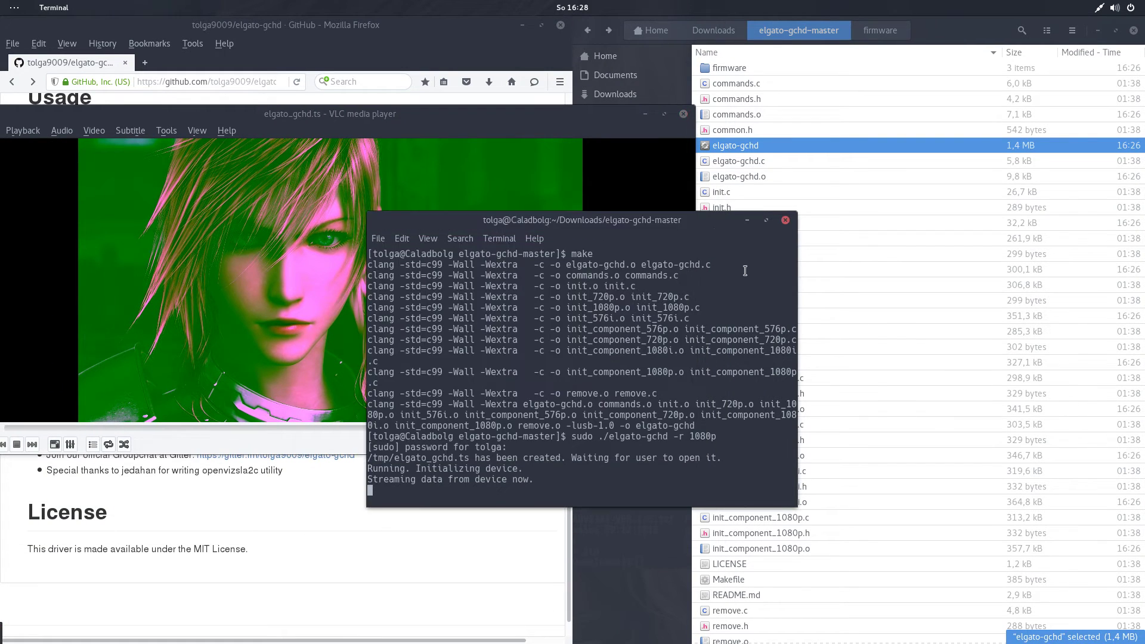
drag(678, 221, 991, 112)
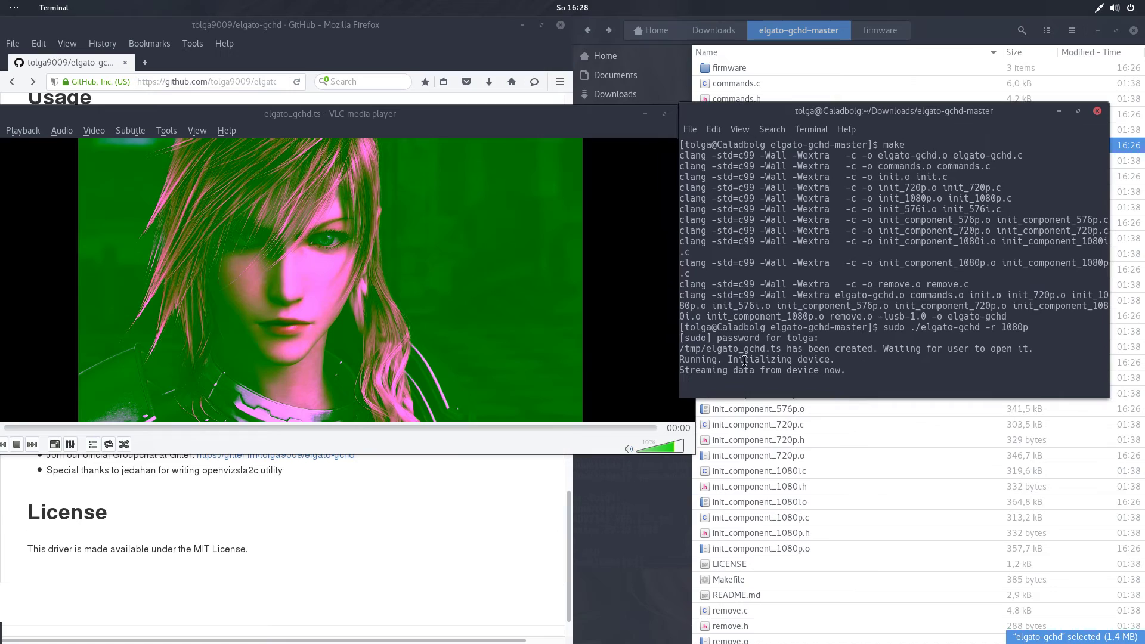
drag(680, 360, 844, 370)
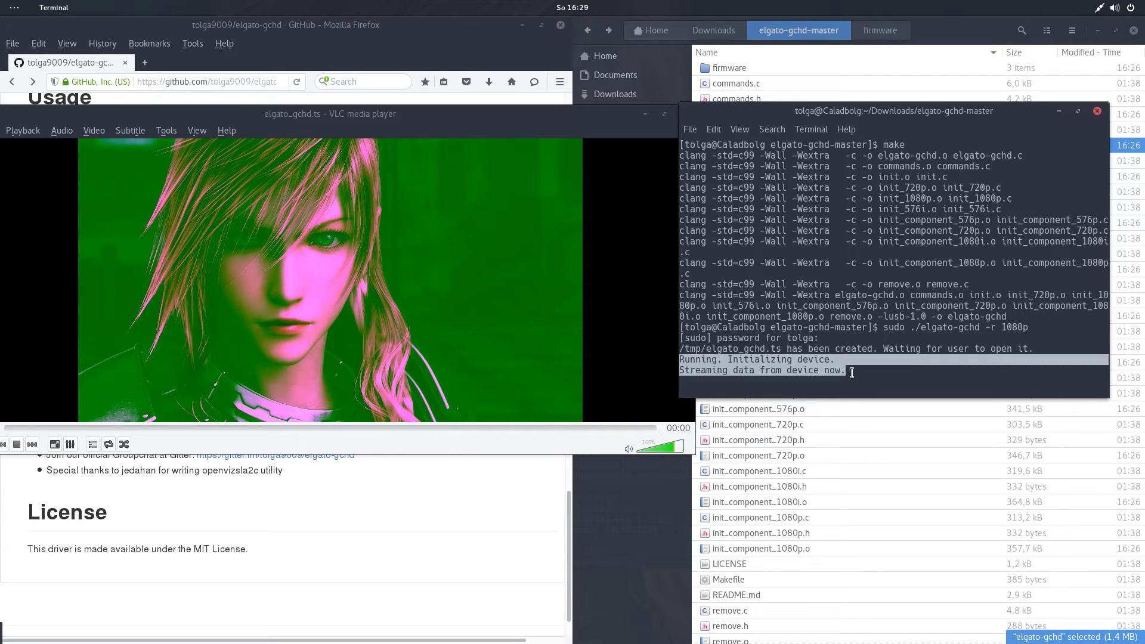
click(853, 370)
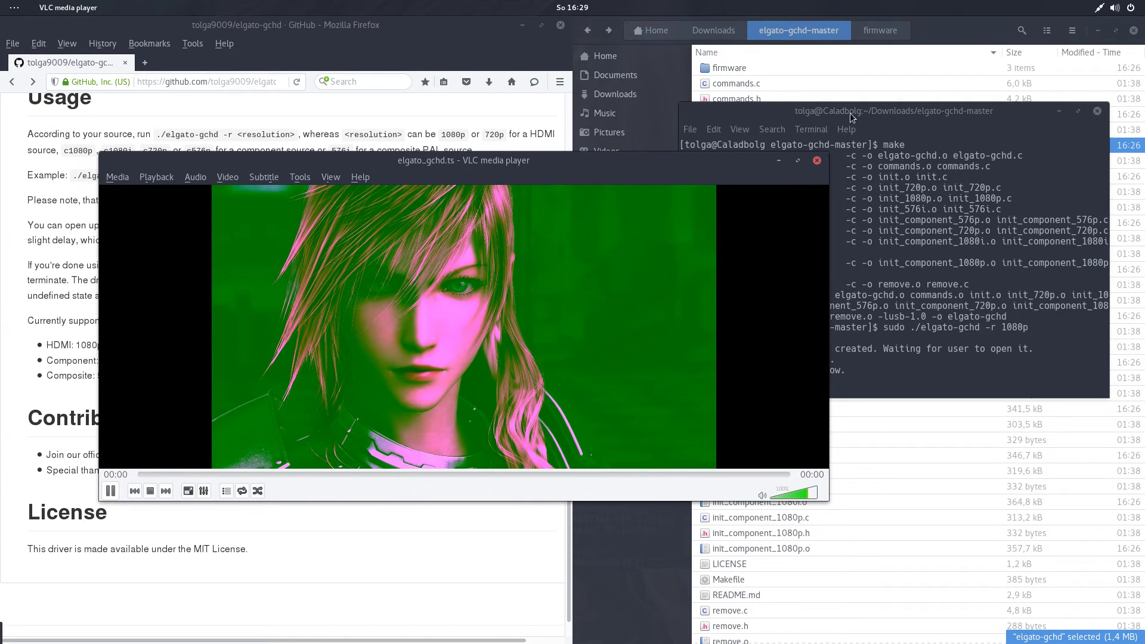
click(1059, 111)
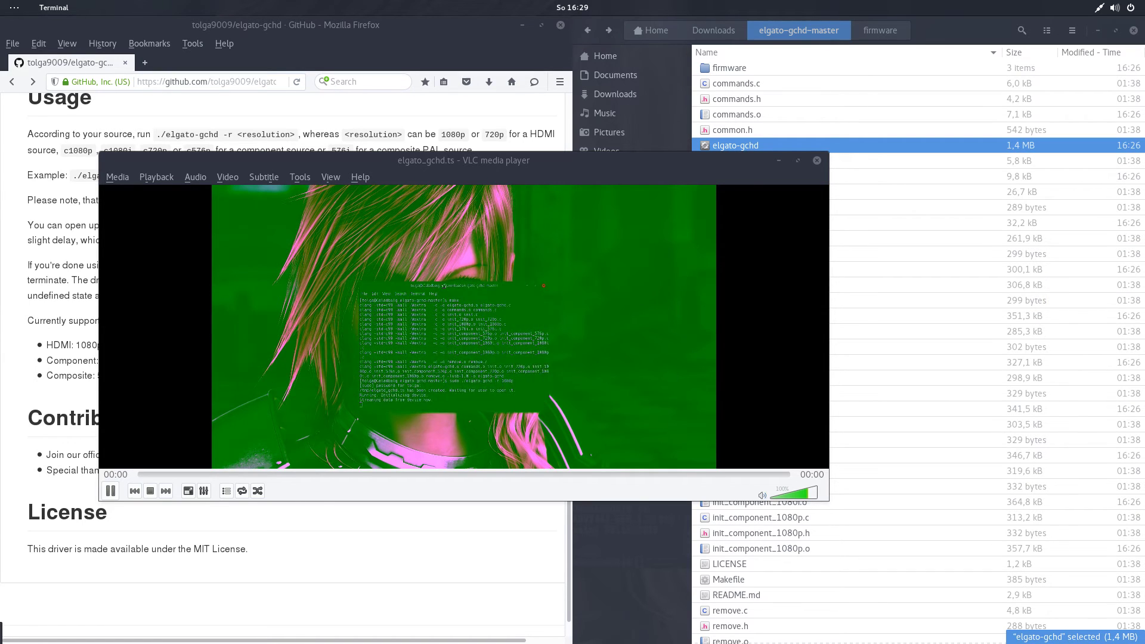
key(alt+Tab)
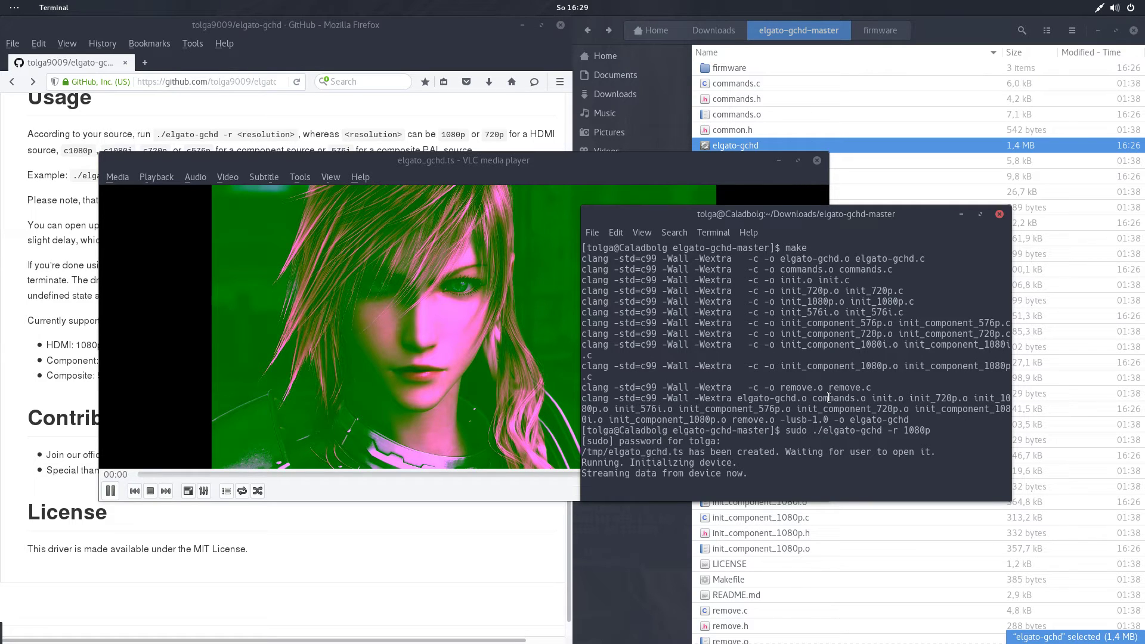
Enlarge the VLC window near the top of the screen, in front of Firefox.
click(530, 160)
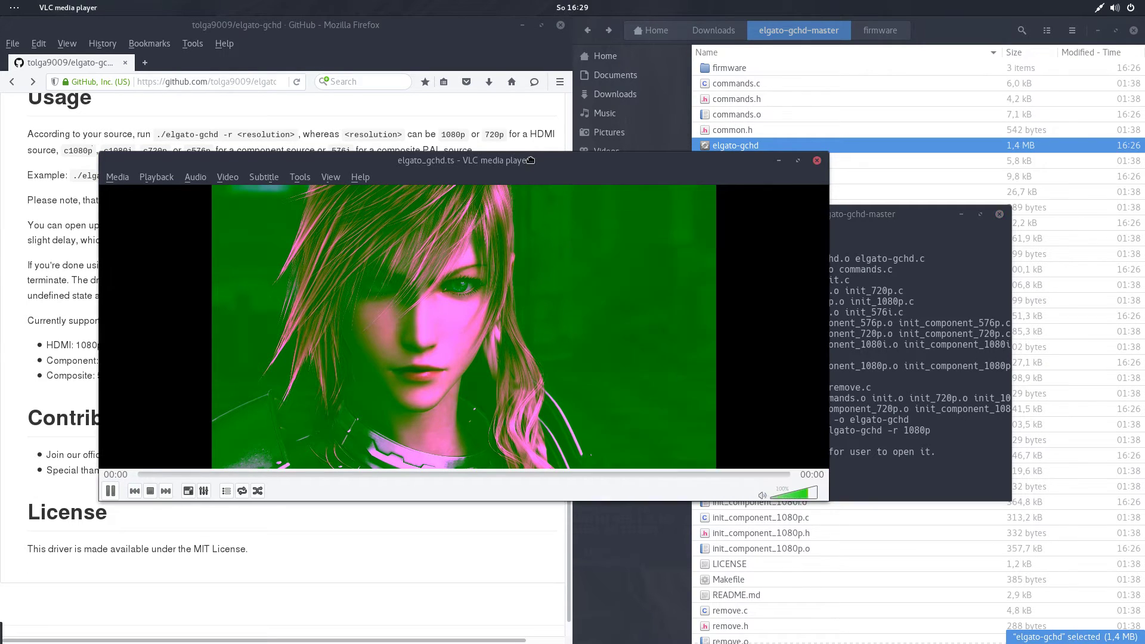
drag(530, 160, 535, 106)
drag(835, 447, 1032, 643)
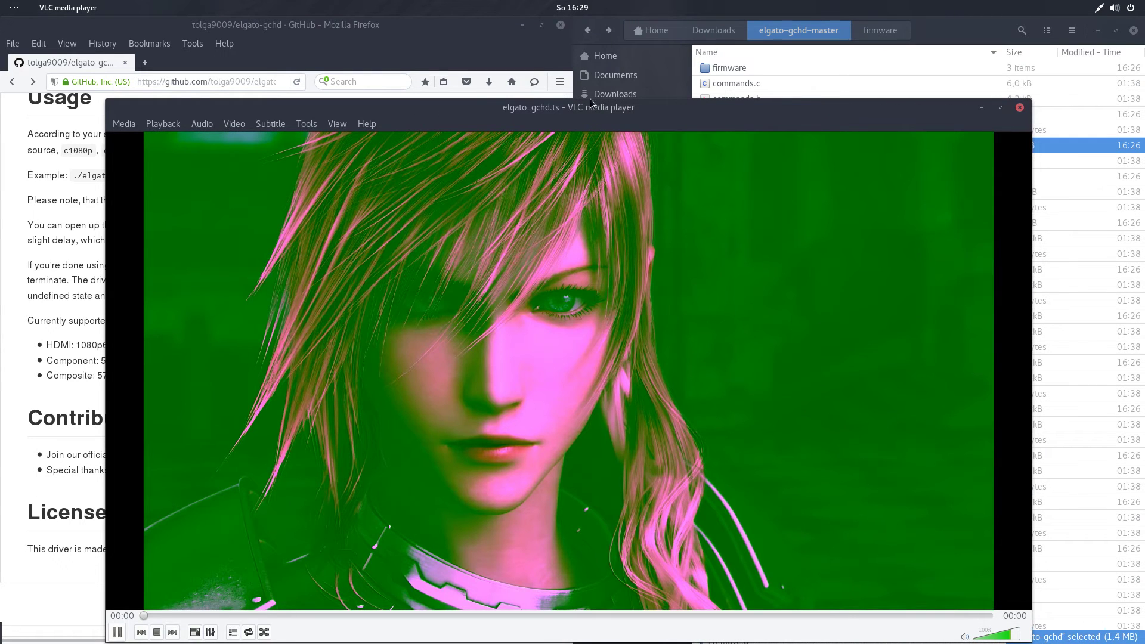
drag(589, 103, 578, 54)
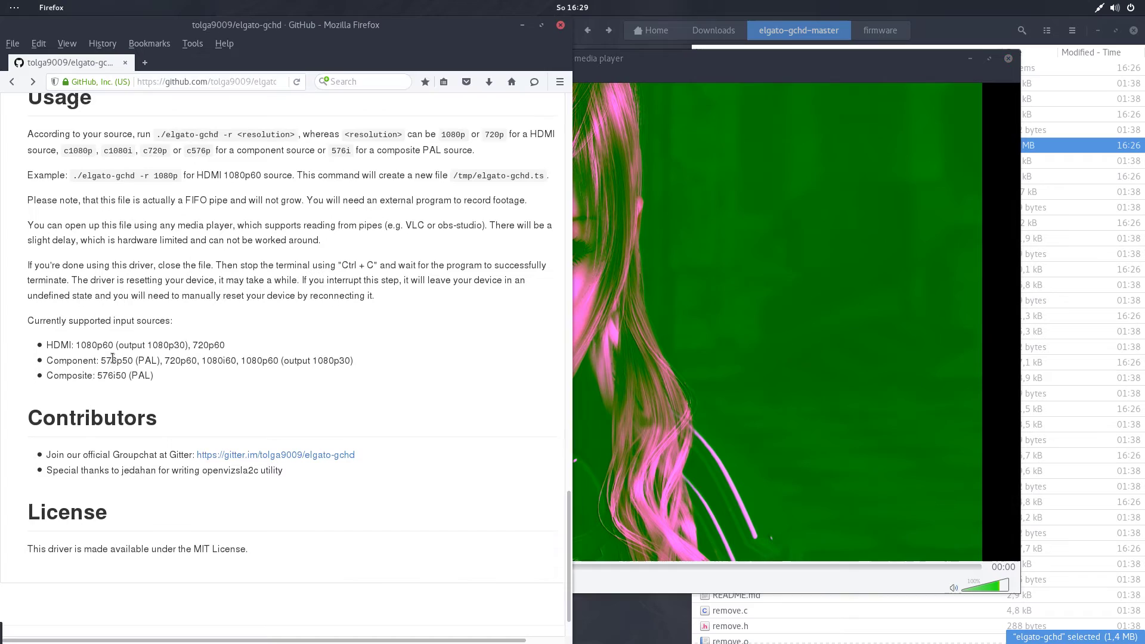
click(20, 299)
click(644, 343)
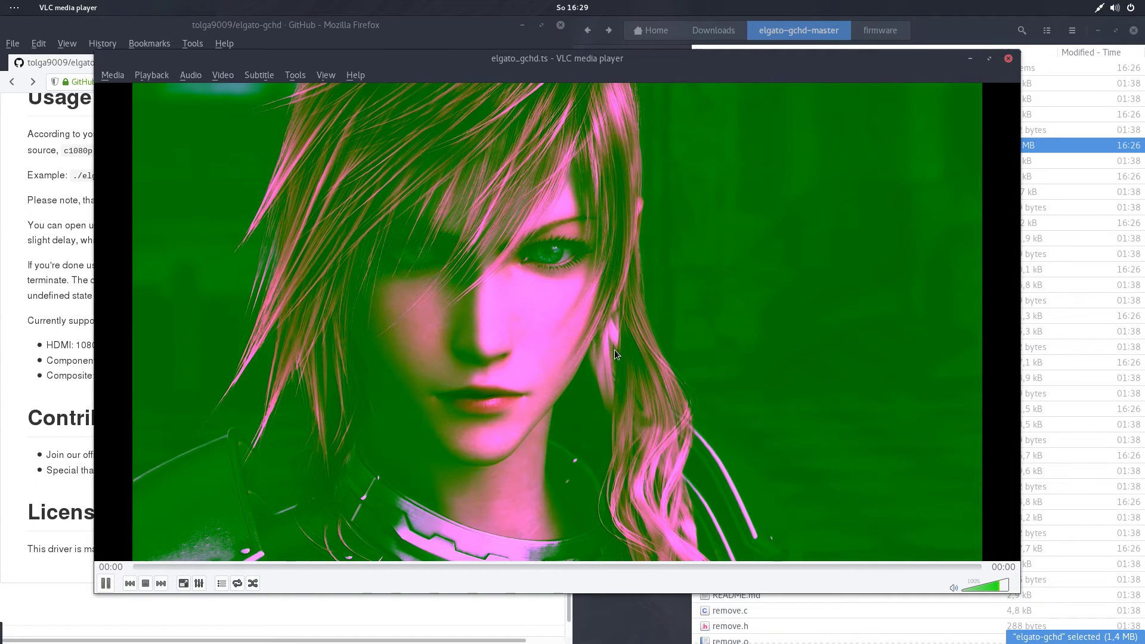
click(2, 9)
click(309, 514)
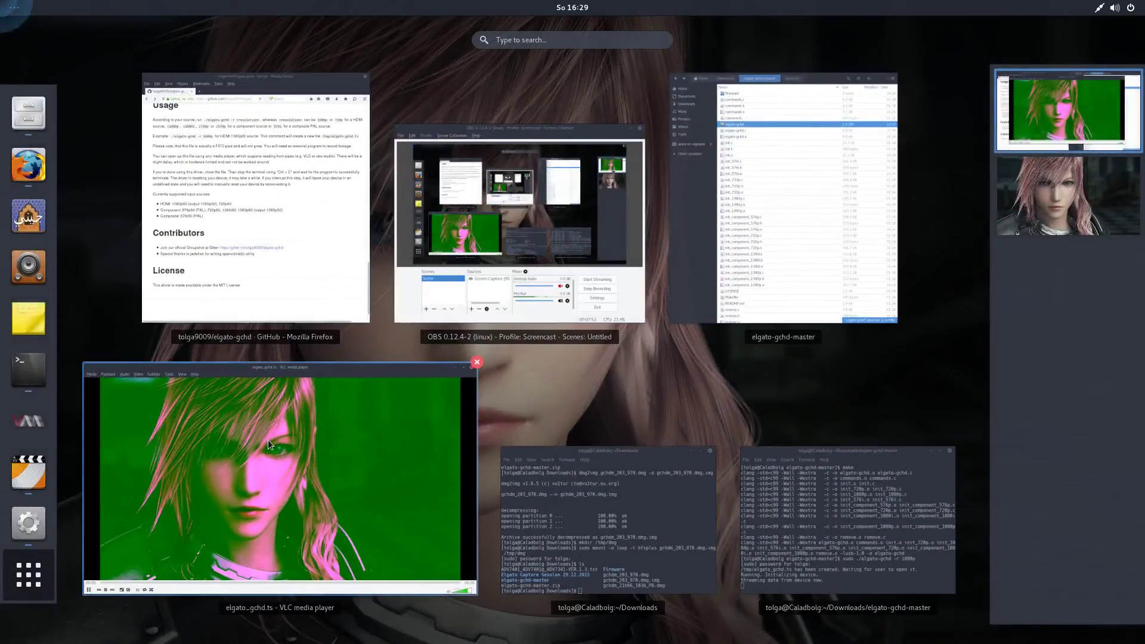
Launch NVIDIA X Server Settings and set DFP-2 (EGA Elgato) Color Space to YCbCr444.
click(3, 5)
click(3, 5)
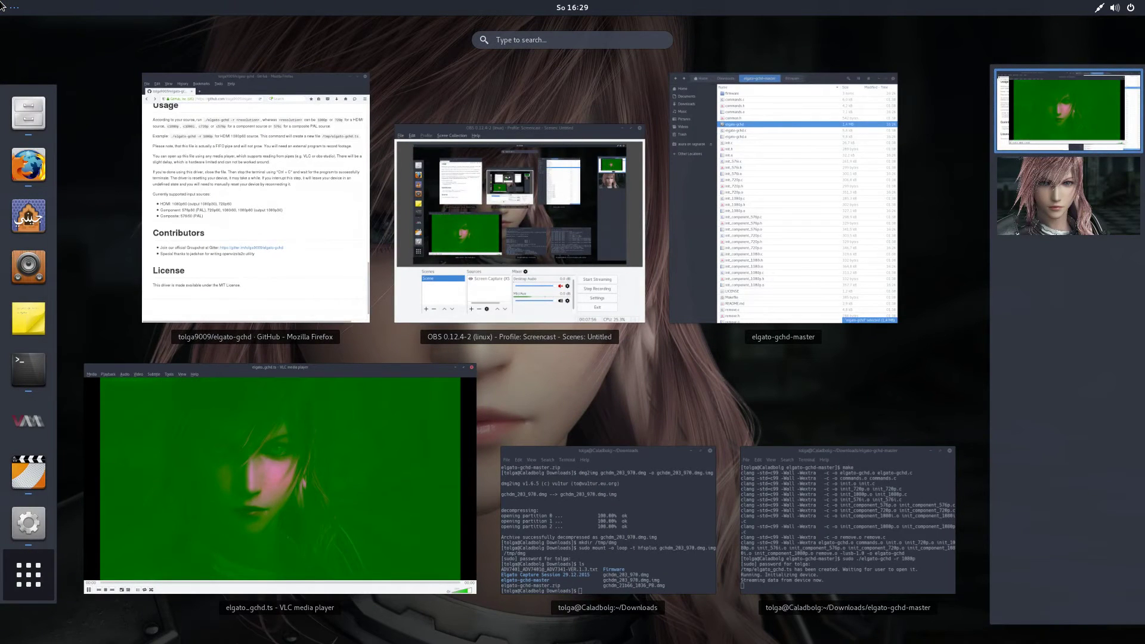
text(nvidia)
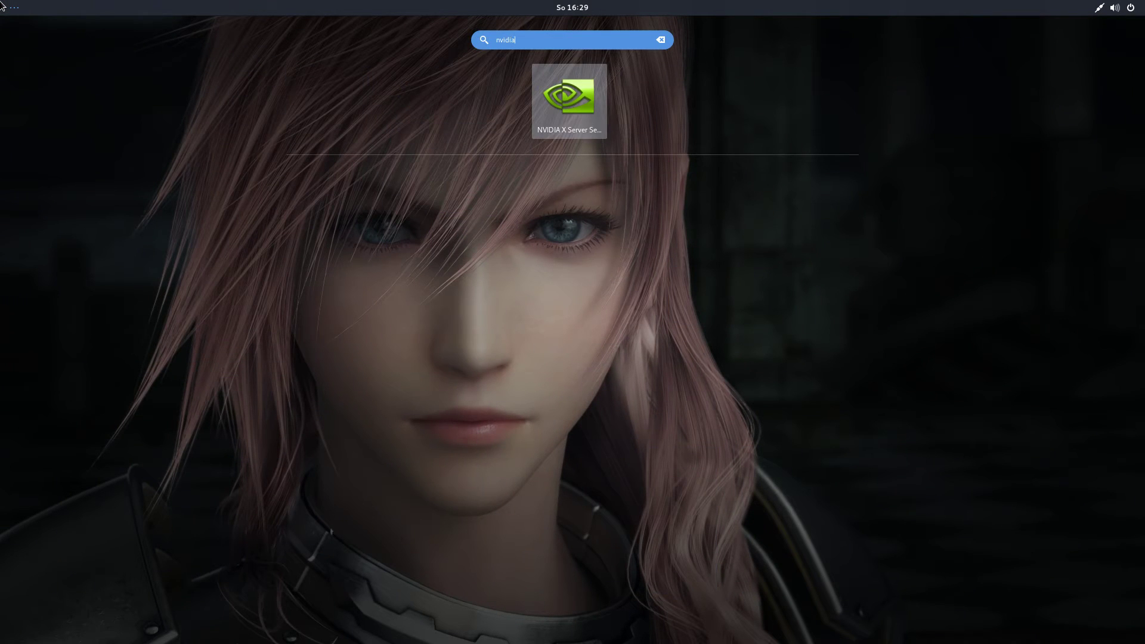
click(549, 105)
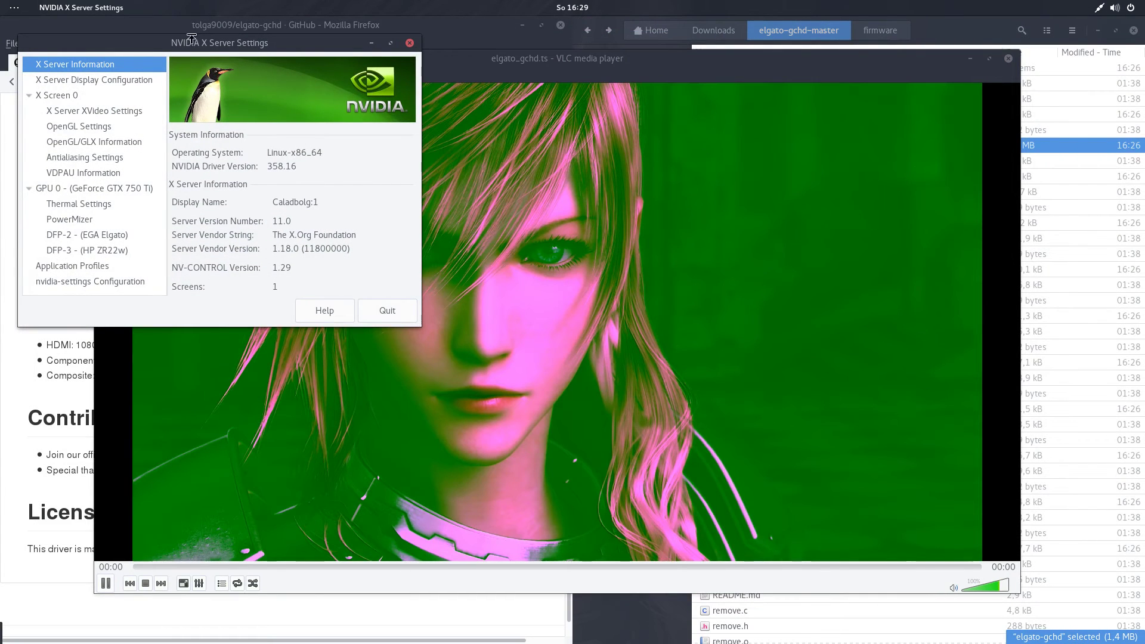
click(105, 235)
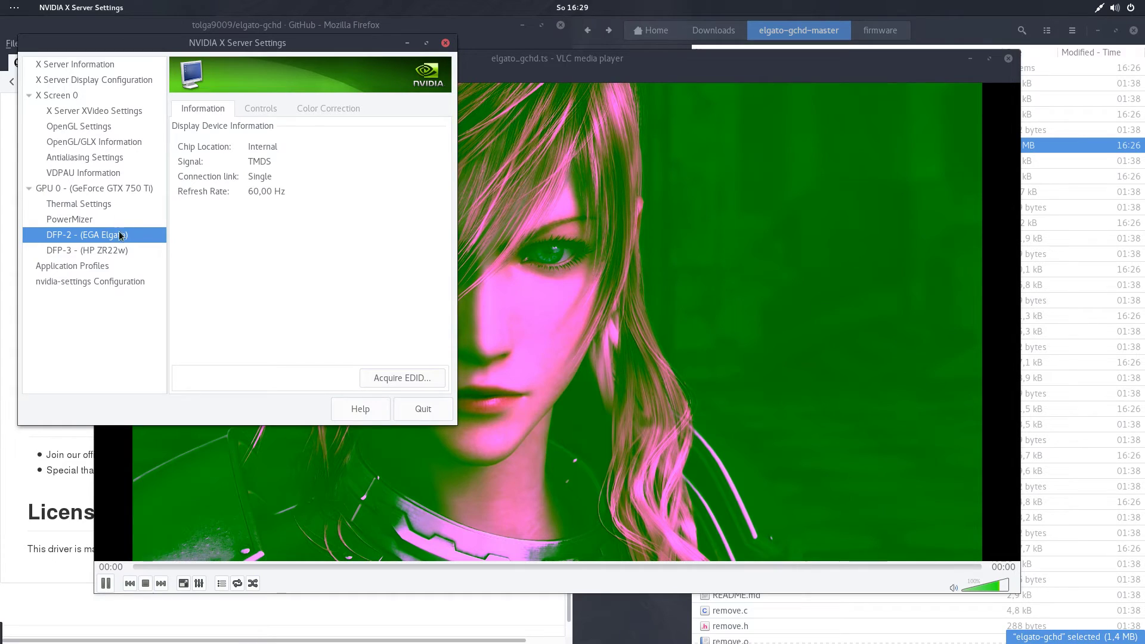
click(261, 109)
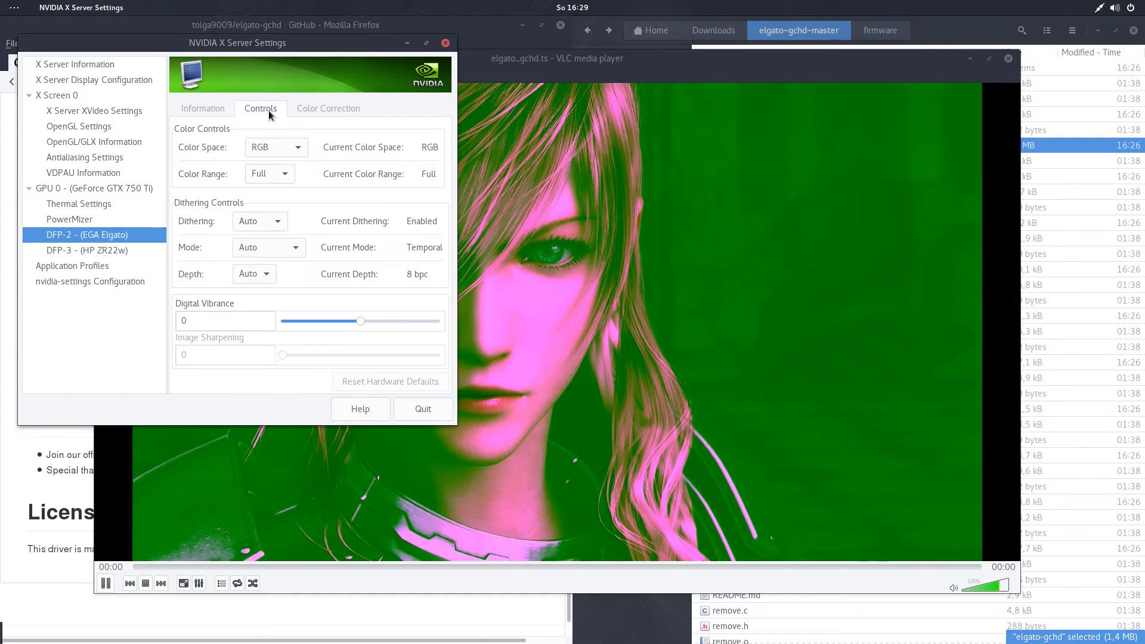
click(285, 148)
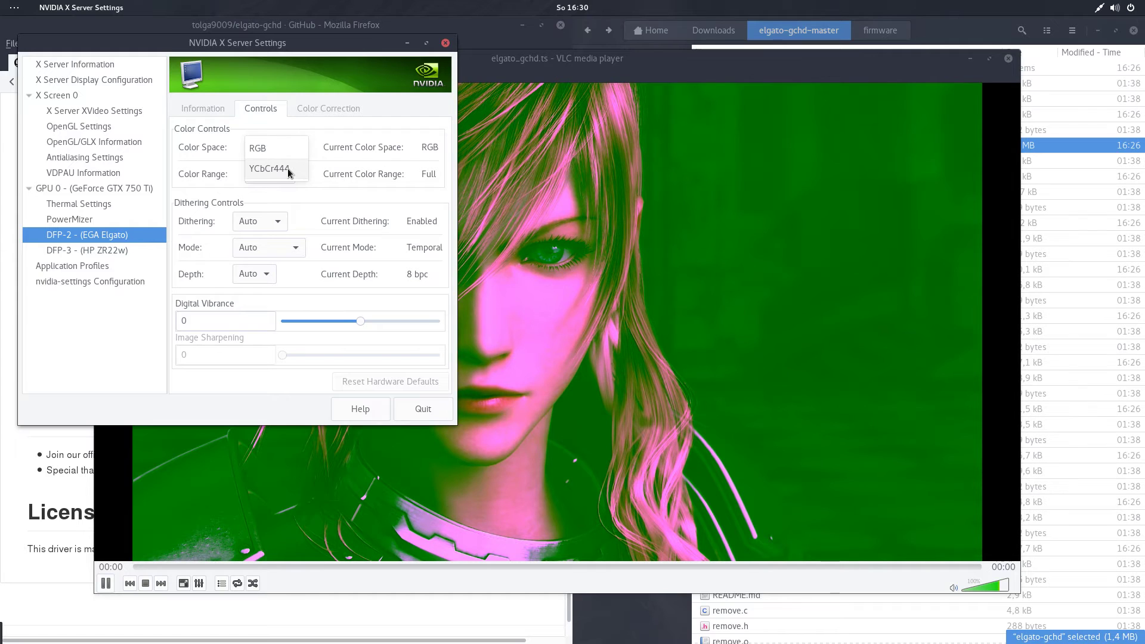
click(287, 168)
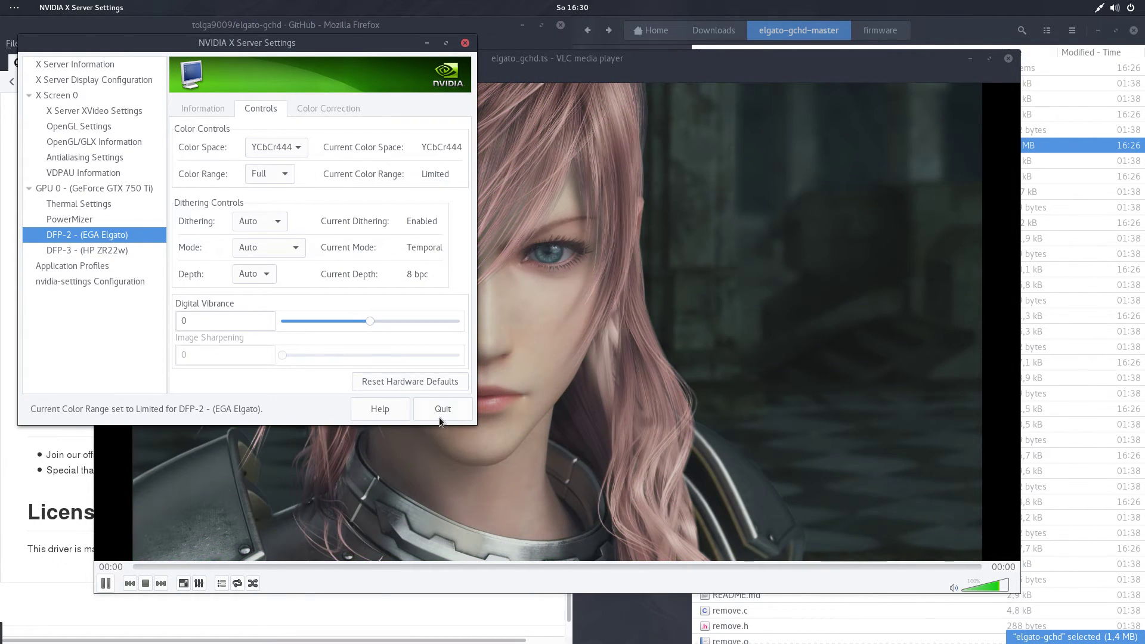
Quit NVIDIA X Server Settings and reposition the Files window.
click(439, 416)
click(309, 257)
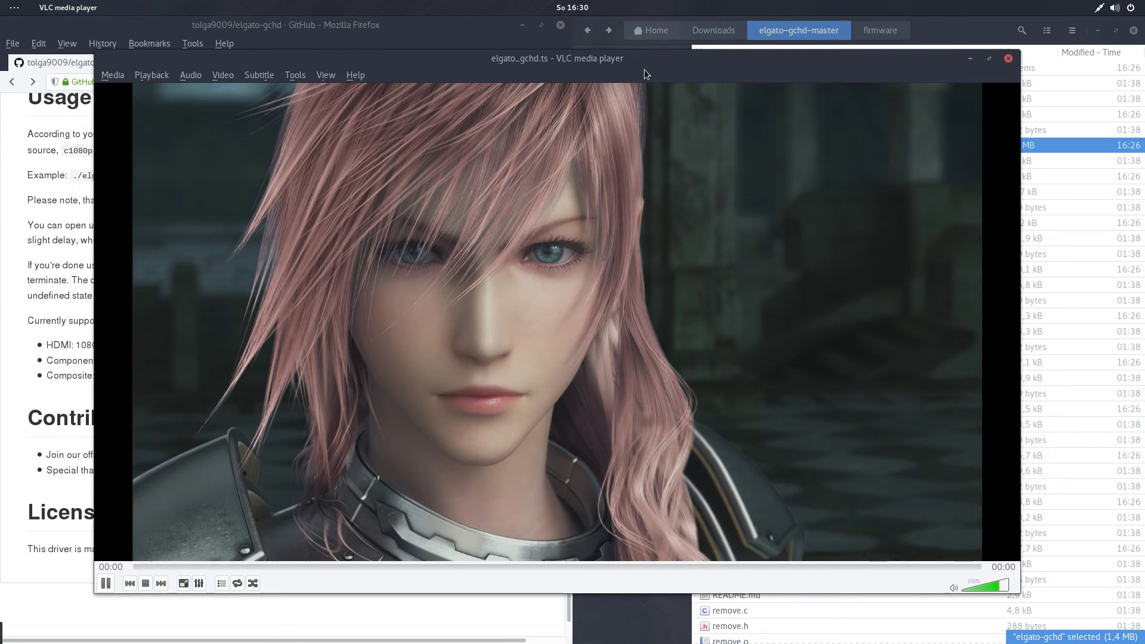
click(982, 27)
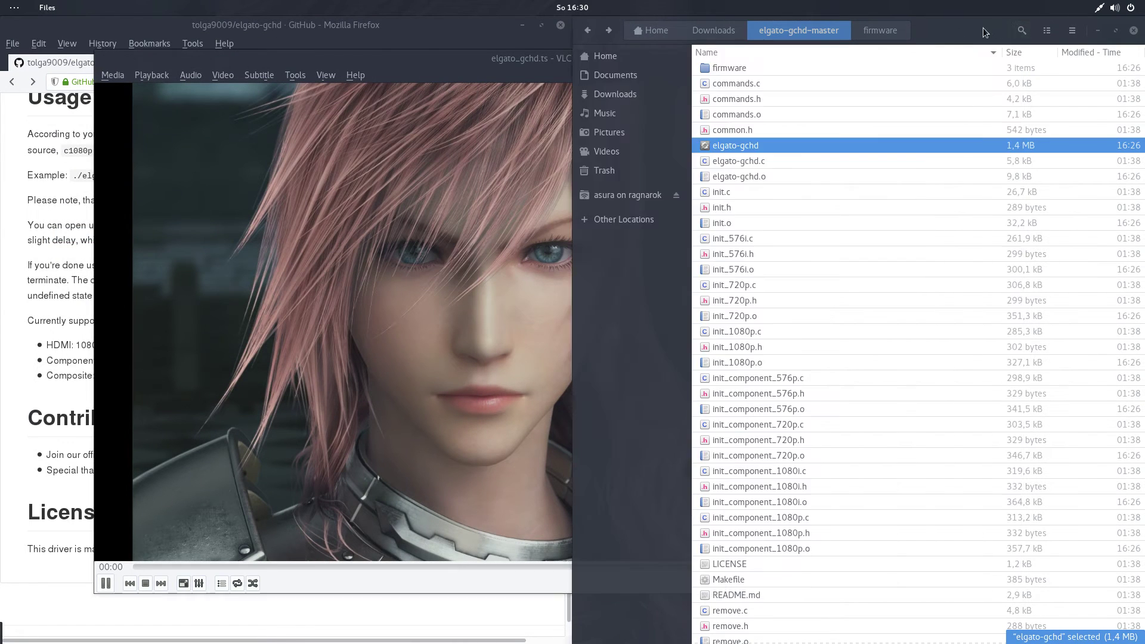
drag(982, 27, 1144, 147)
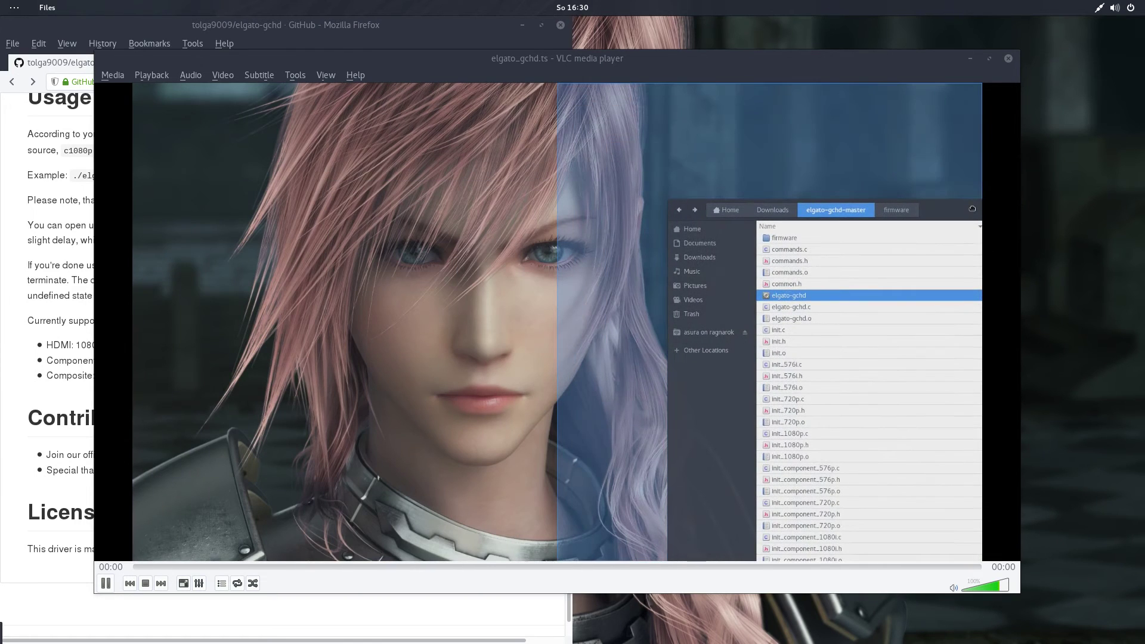
drag(1144, 148, 932, 117)
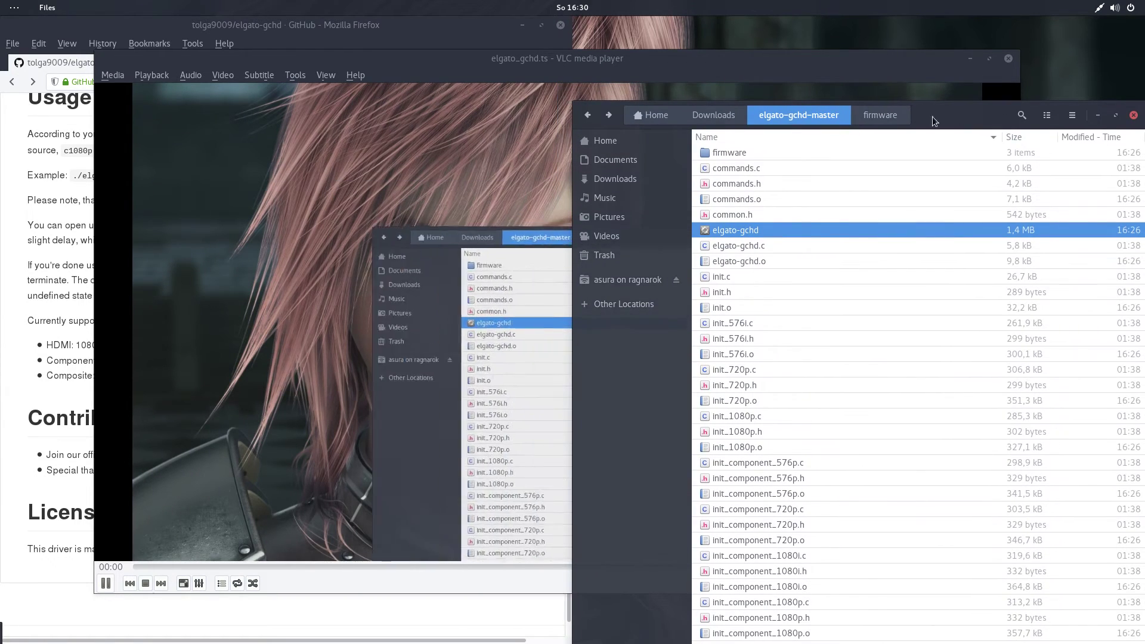
View the natural-colour capture maximized in VLC, then restore it and glance at the driver terminal.
drag(529, 52, 656, 5)
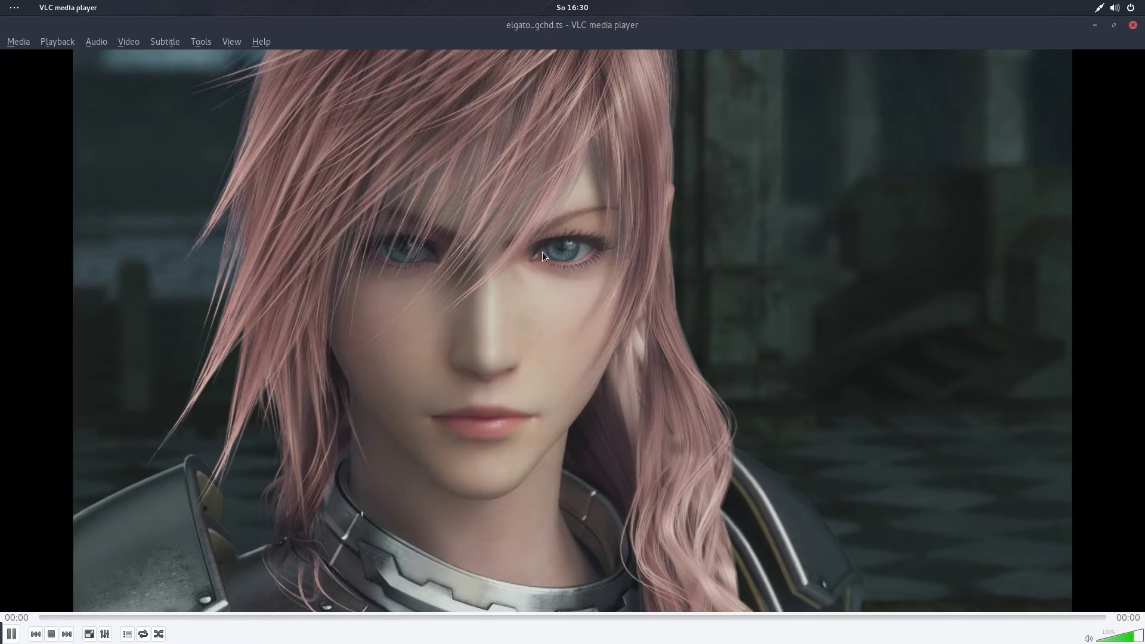
double_click(622, 24)
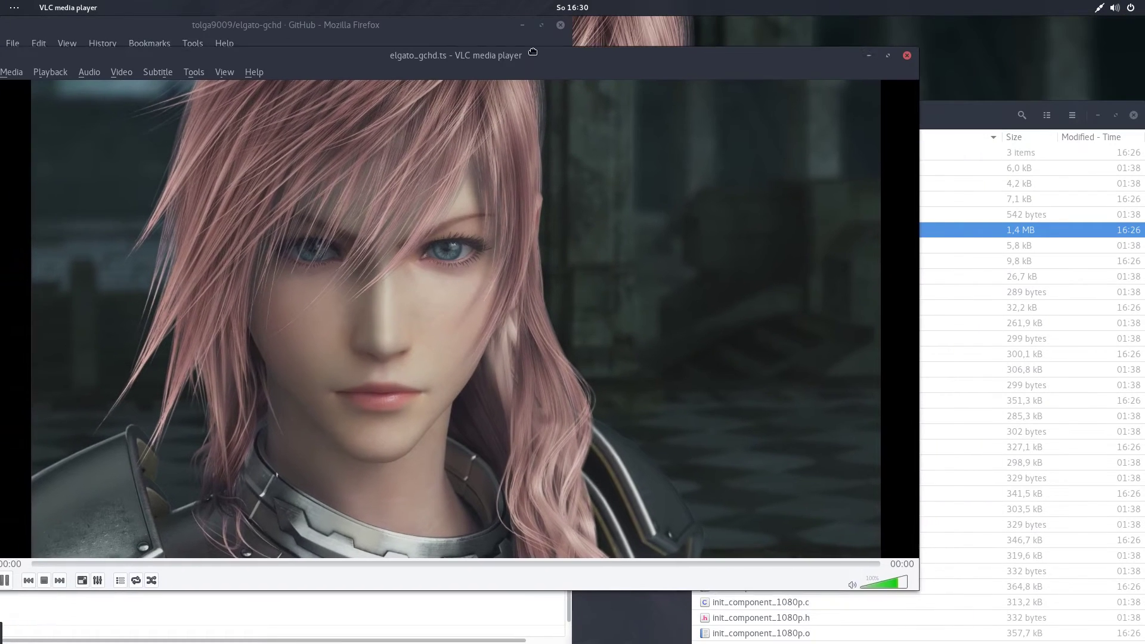
drag(995, 119, 902, 91)
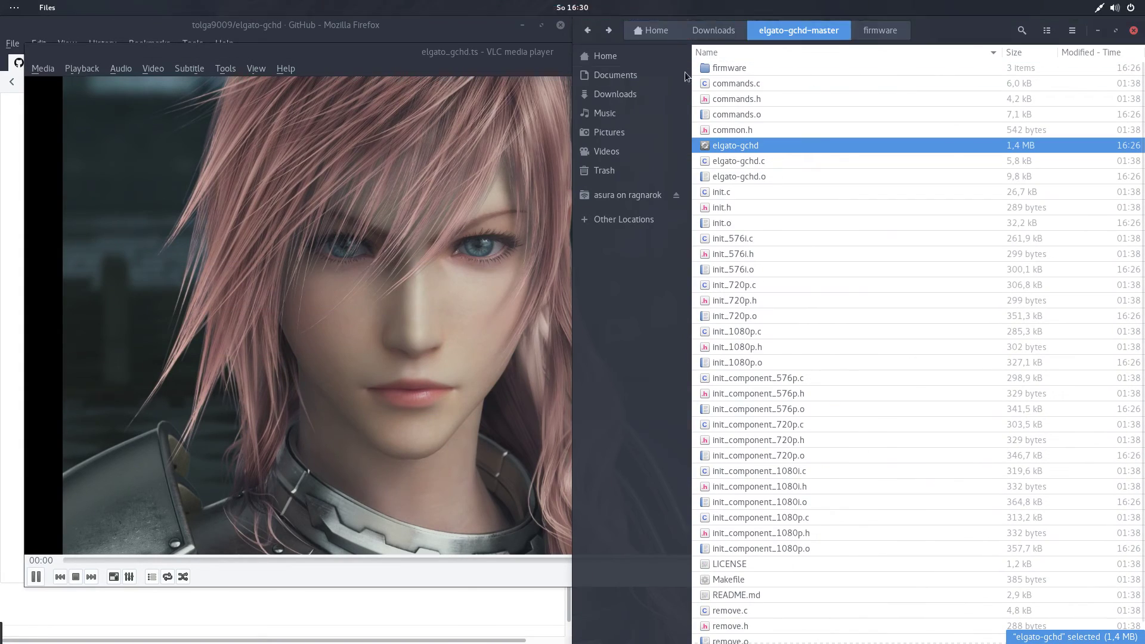
click(453, 52)
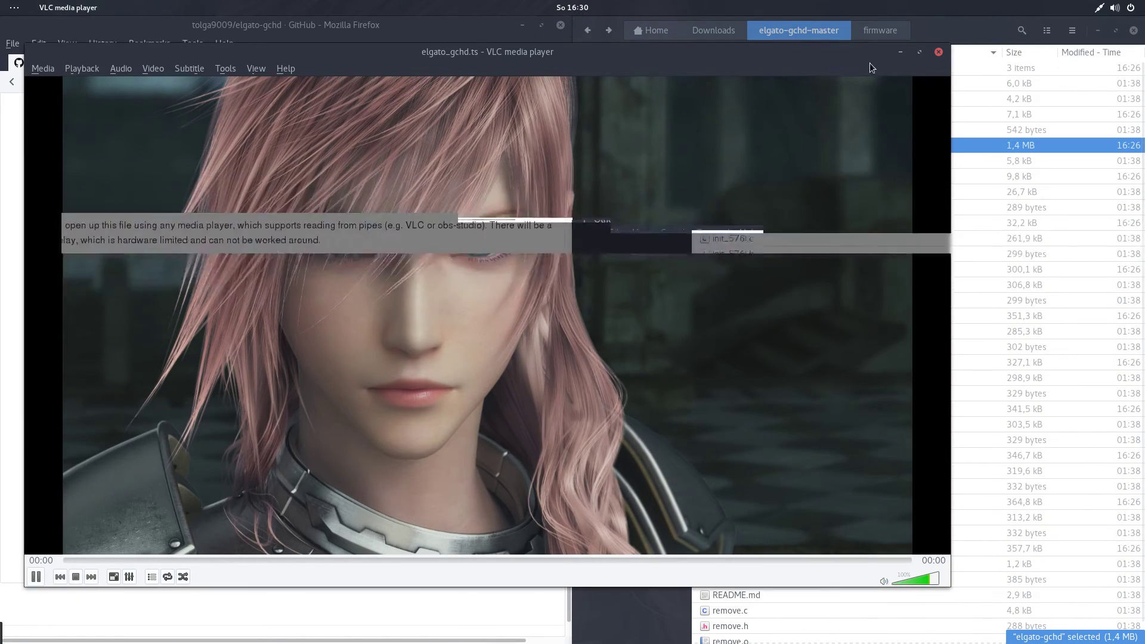
mouse_move(2, 6)
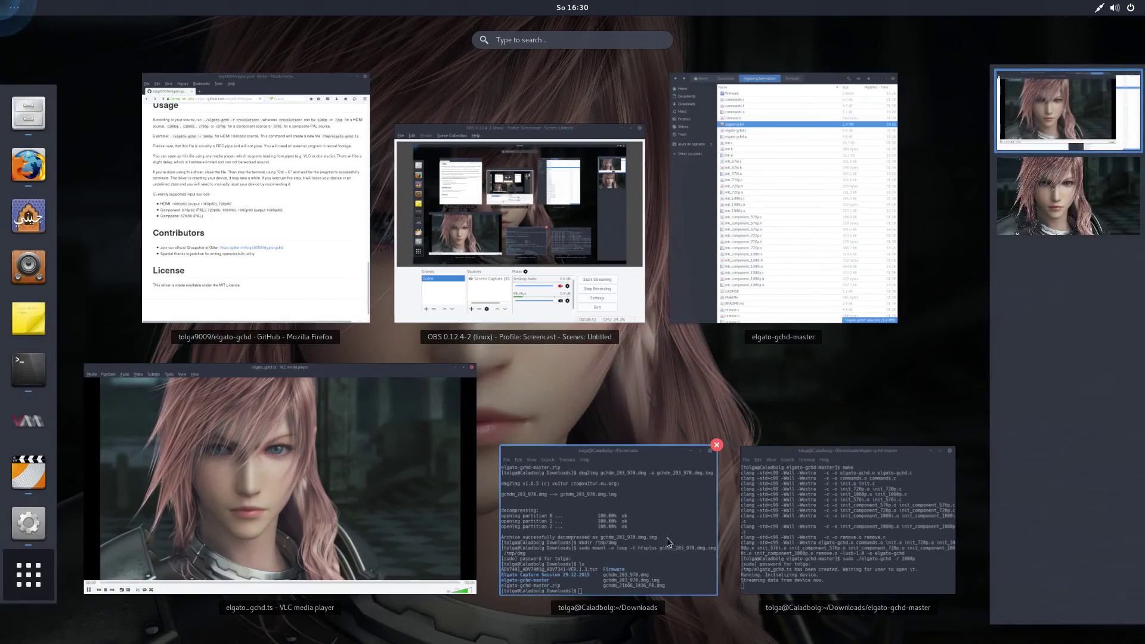
click(868, 541)
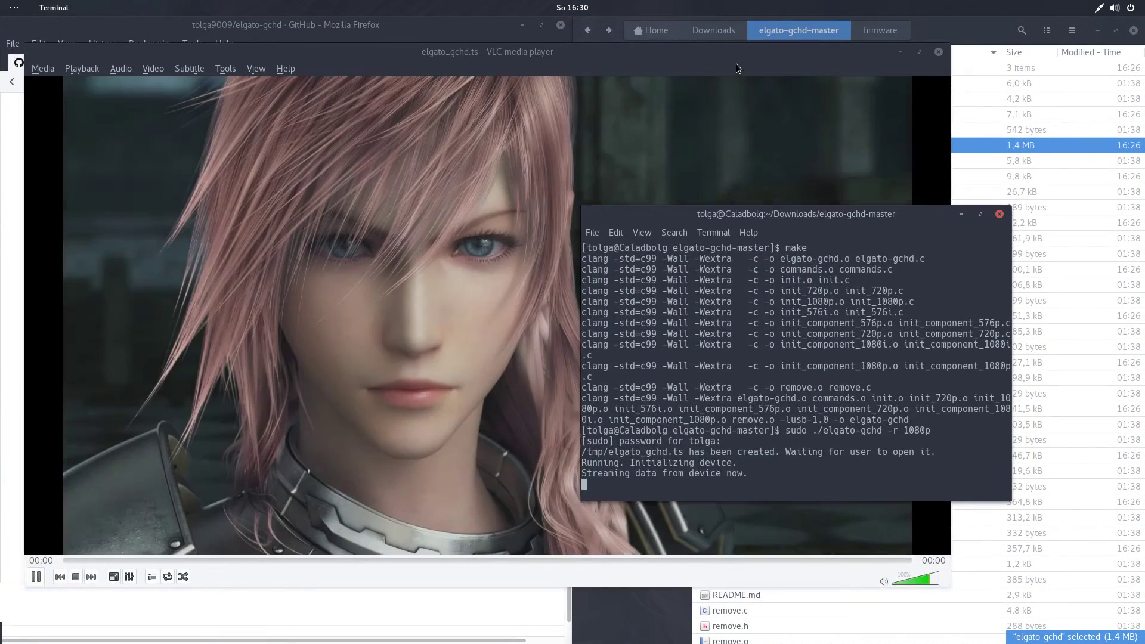
click(736, 64)
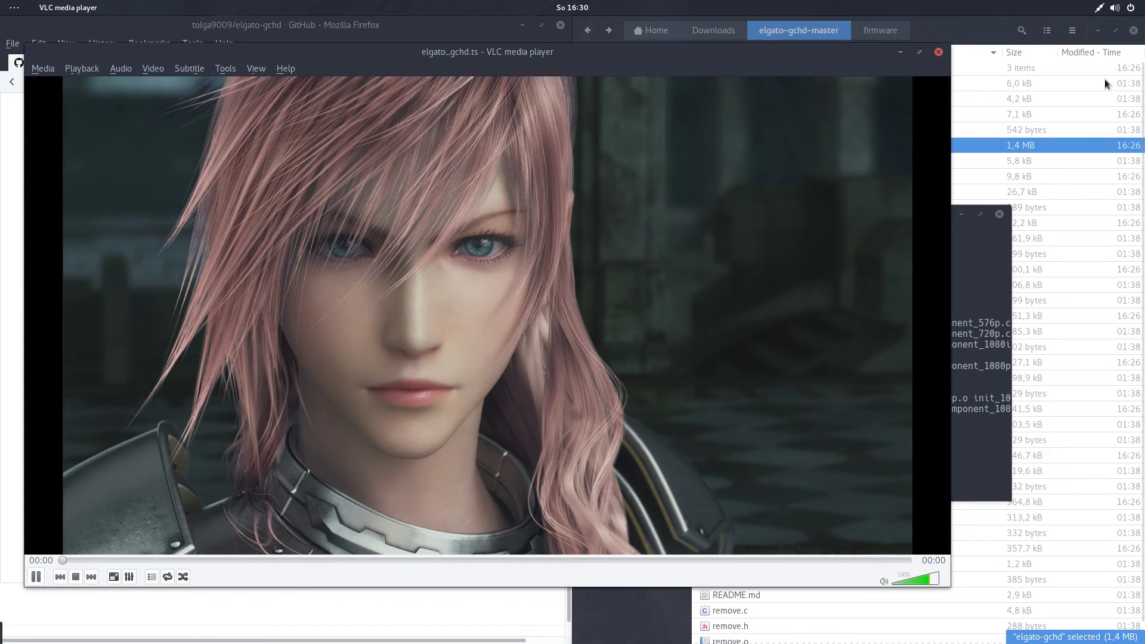
Close VLC, stop the driver with Ctrl+C, and confirm the device-reset message.
click(939, 52)
drag(936, 217, 780, 152)
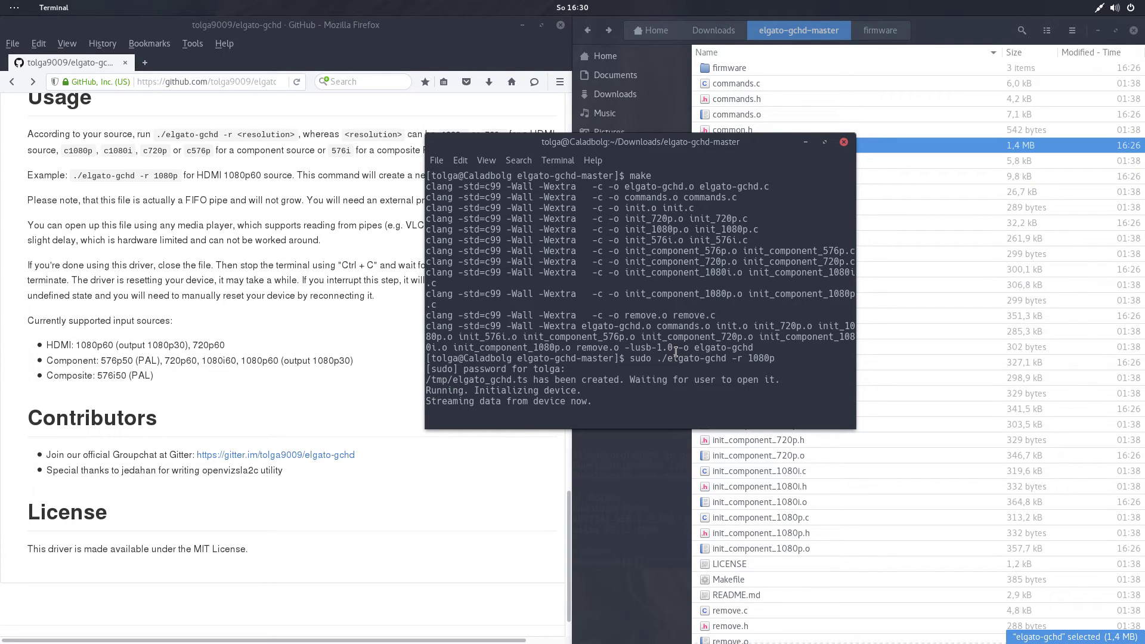
key(ctrl+c)
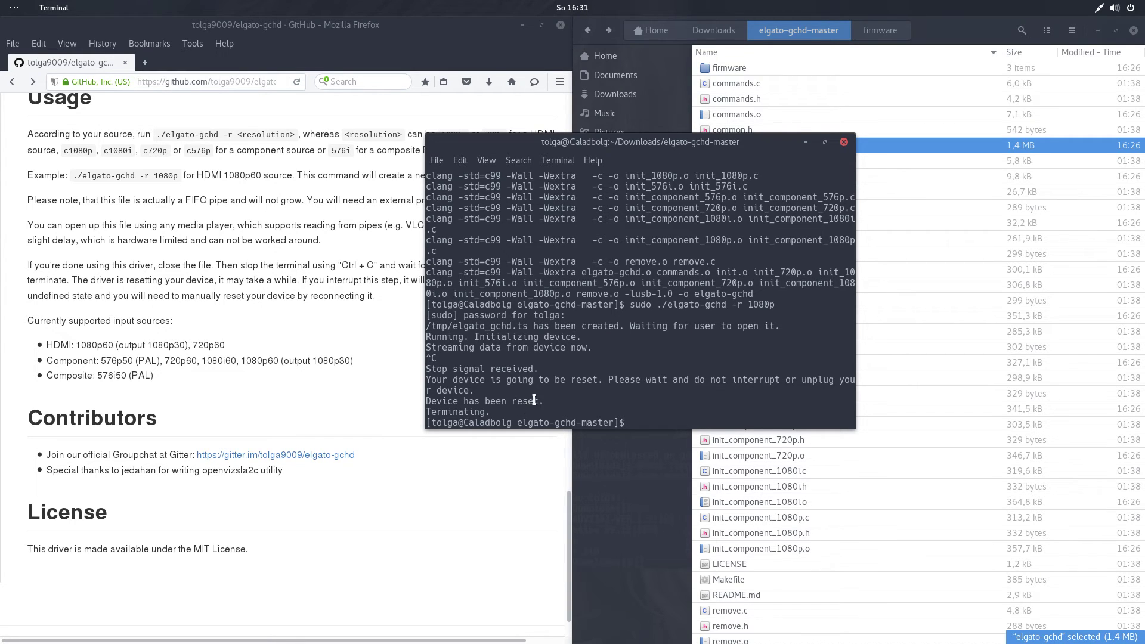
drag(543, 401, 446, 405)
click(507, 403)
key(Up)
key(Down)
Recall 'sudo ./elgato-gchd -r 1080p' at the terminal prompt, then switch to the running OBS window.
click(352, 311)
click(614, 315)
key(Up)
mouse_move(1, 1)
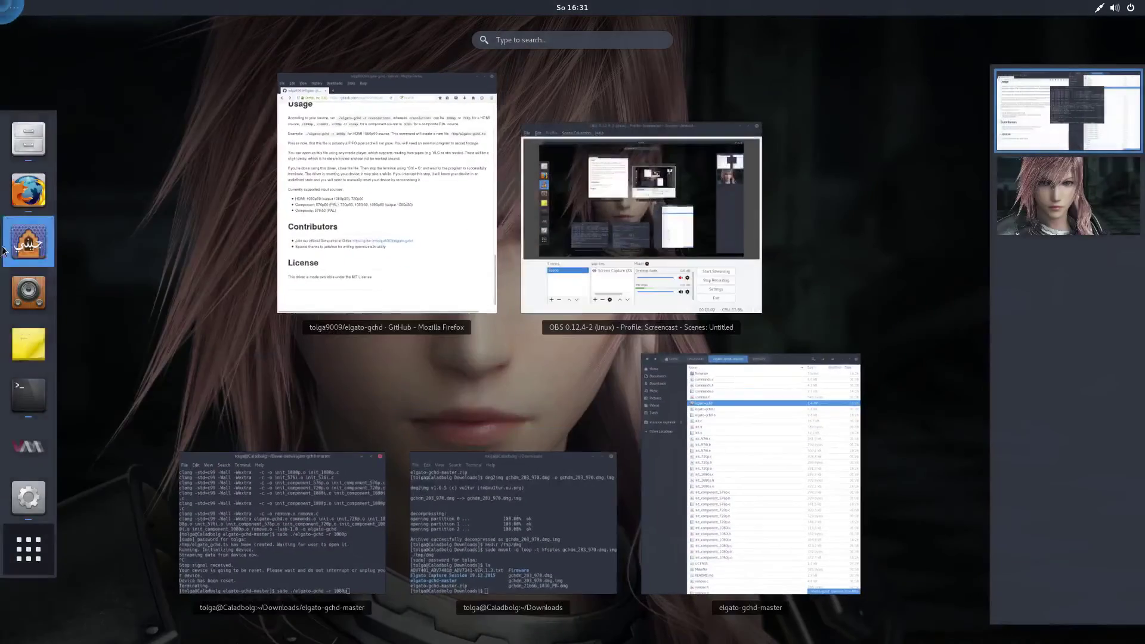
text(ob)
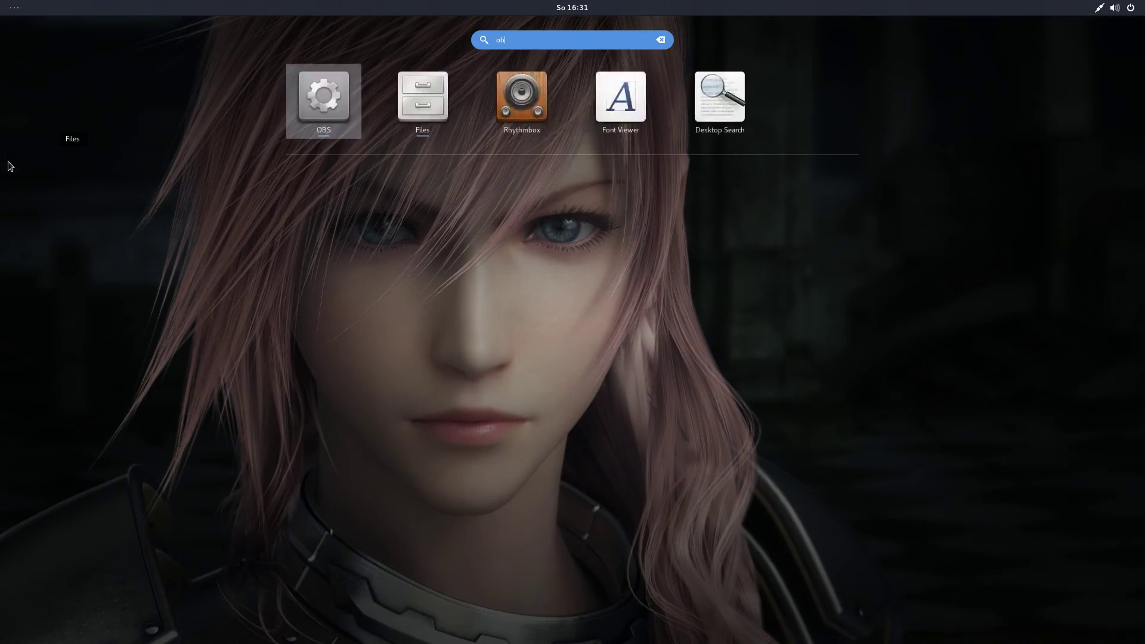
click(574, 102)
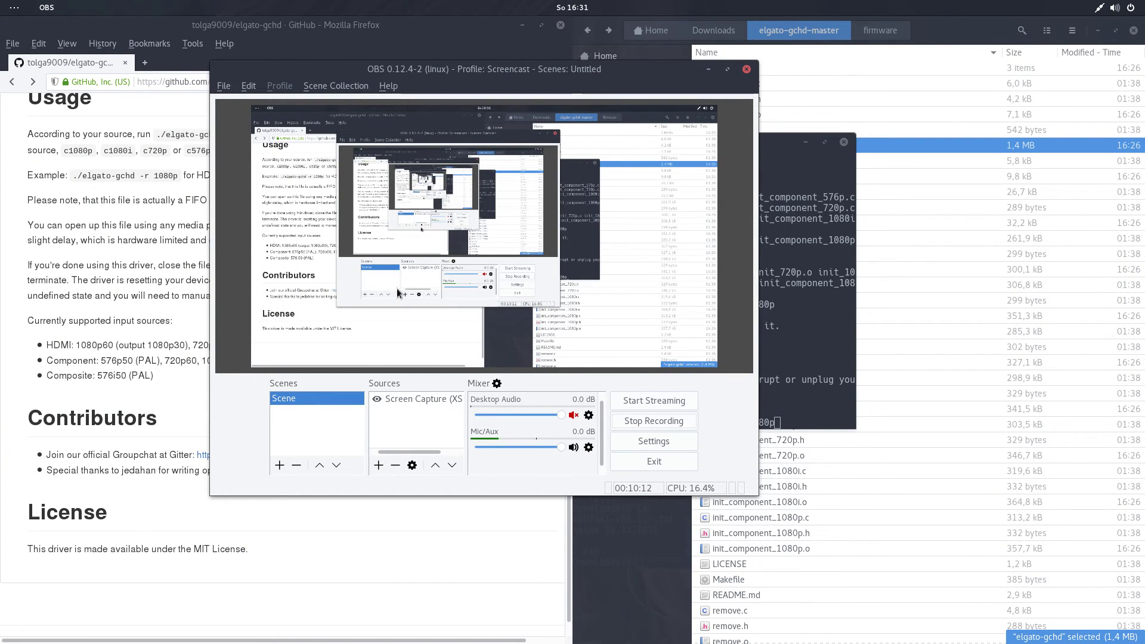
Open a second OBS Studio window from Activities and move it slightly right.
mouse_move(2, 2)
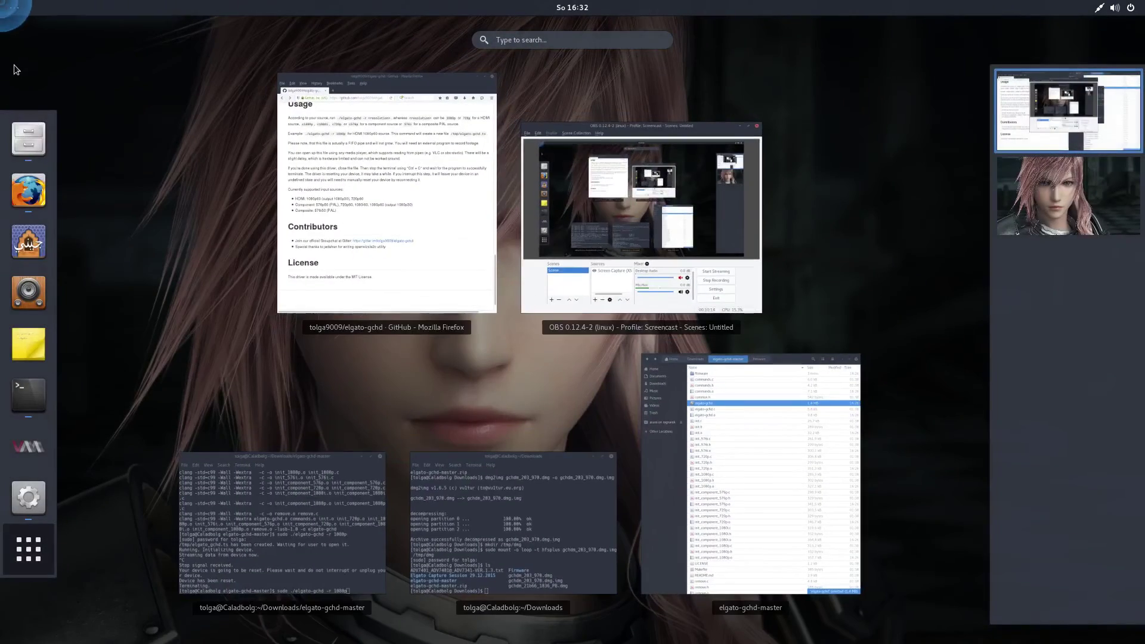
text(obs)
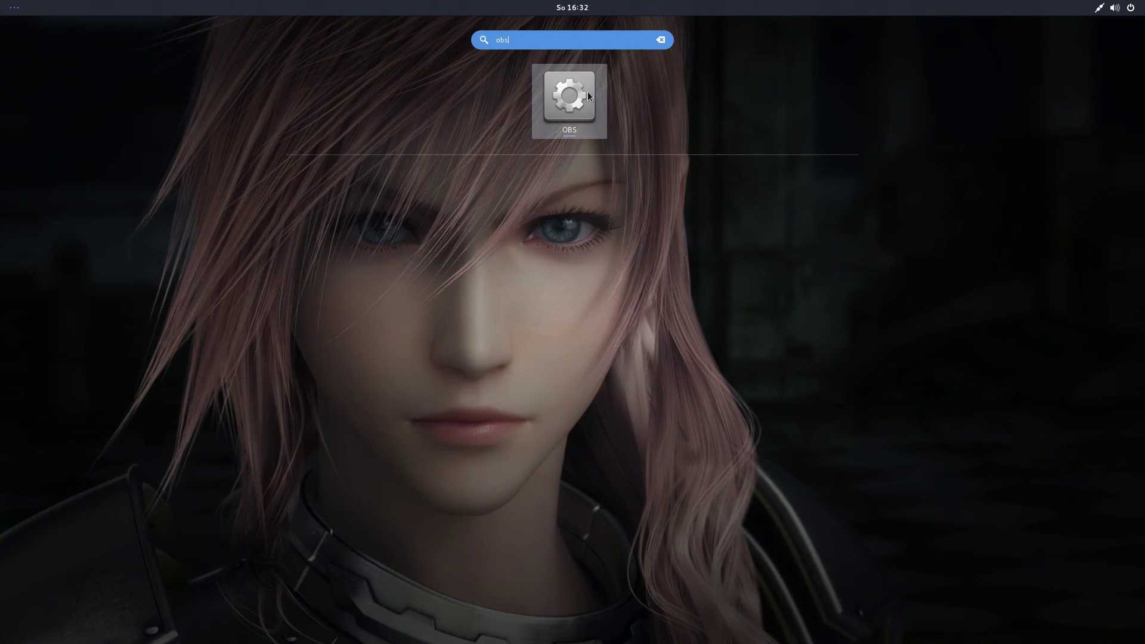
right_click(588, 91)
click(643, 99)
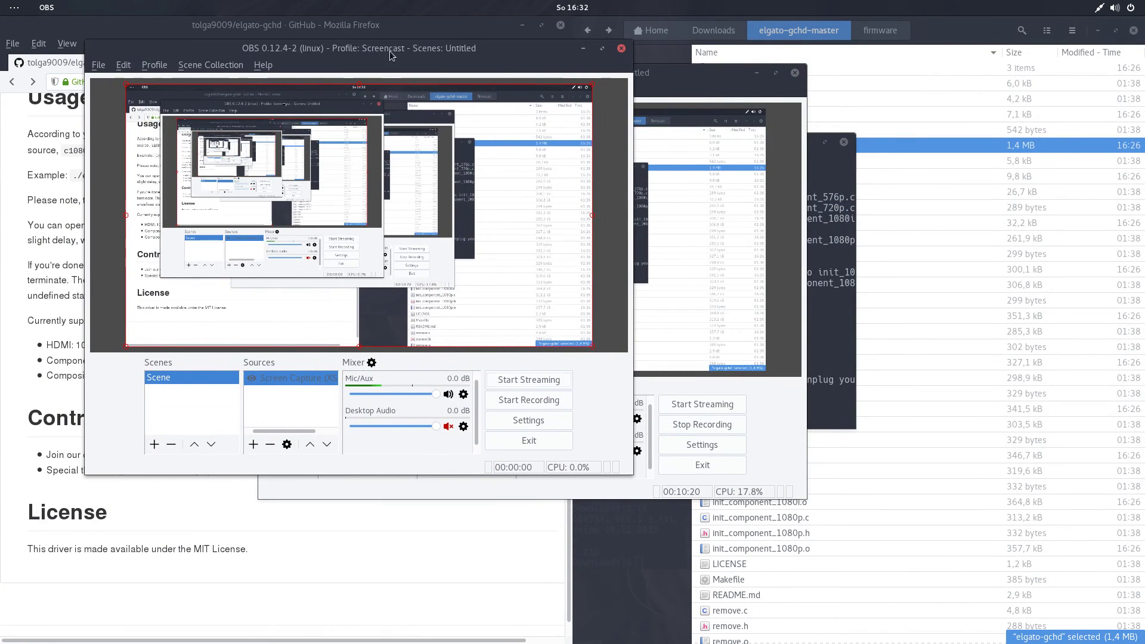
click(795, 72)
drag(488, 51, 642, 53)
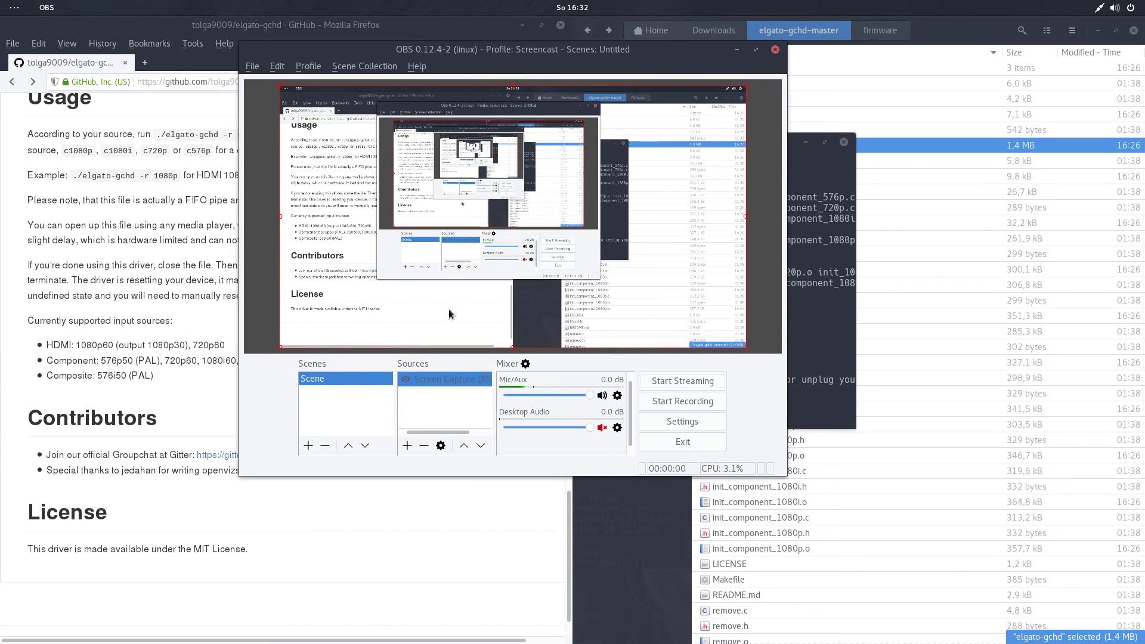
Hide the Screen Capture source in the new OBS window so its preview goes black.
click(405, 379)
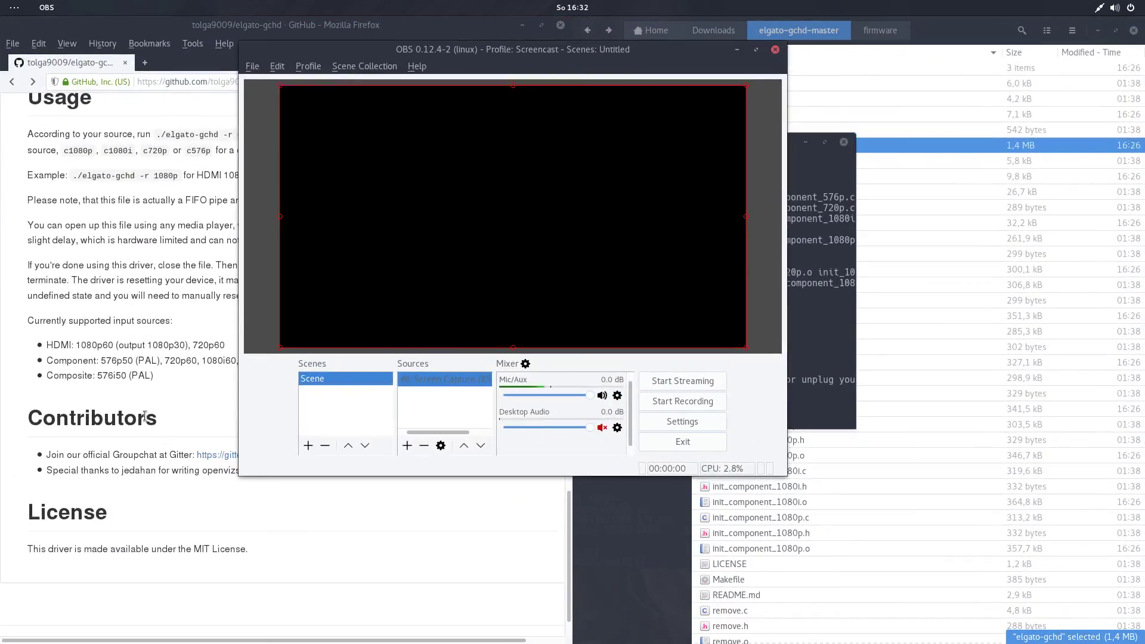
mouse_move(1, 2)
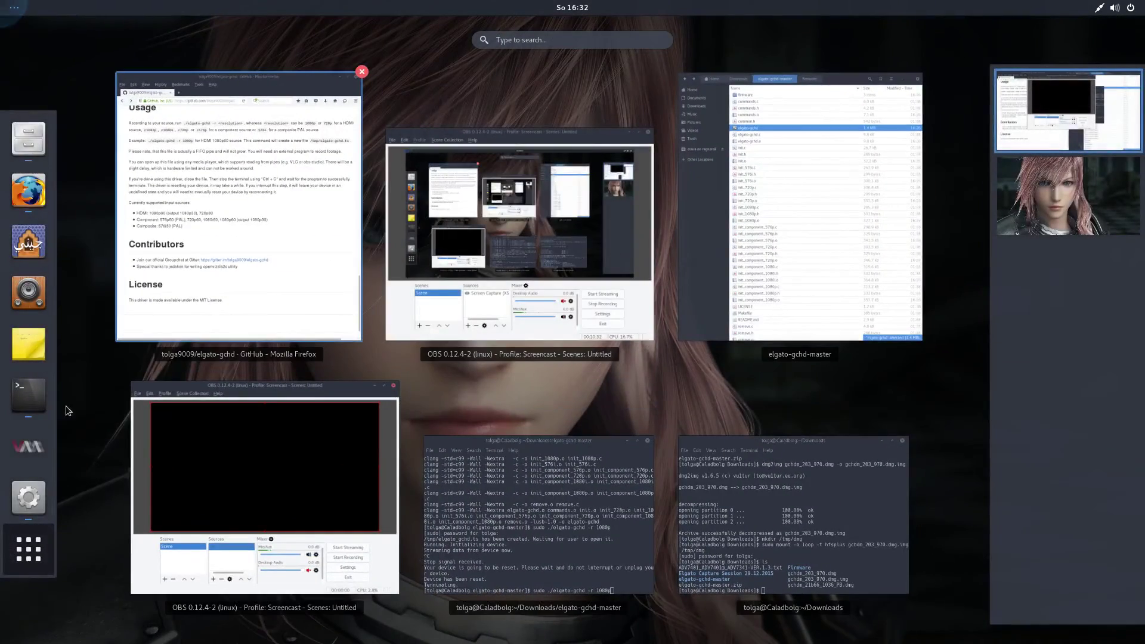
key(Escape)
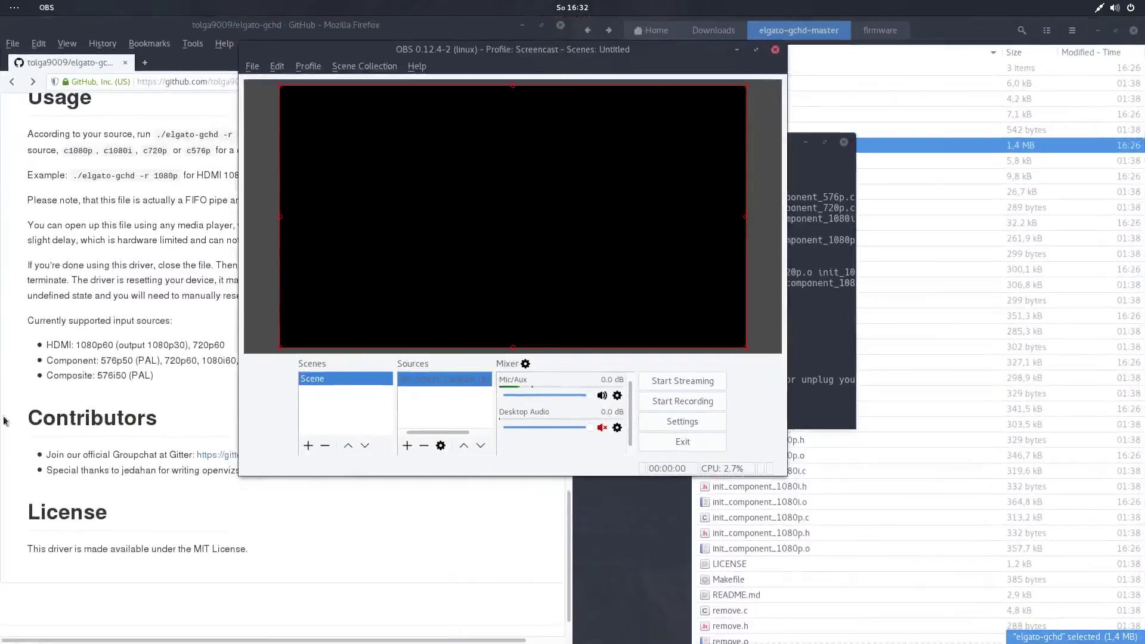
Minimize the recording OBS window and deselect Screen Capture in the remaining window.
right_click(29, 497)
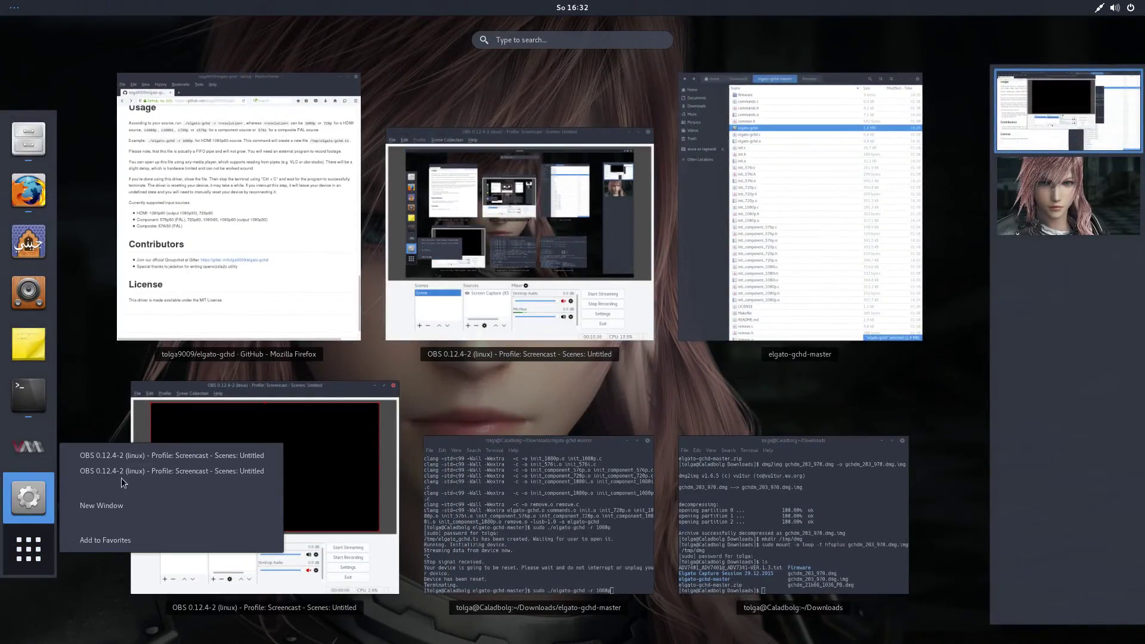
click(141, 456)
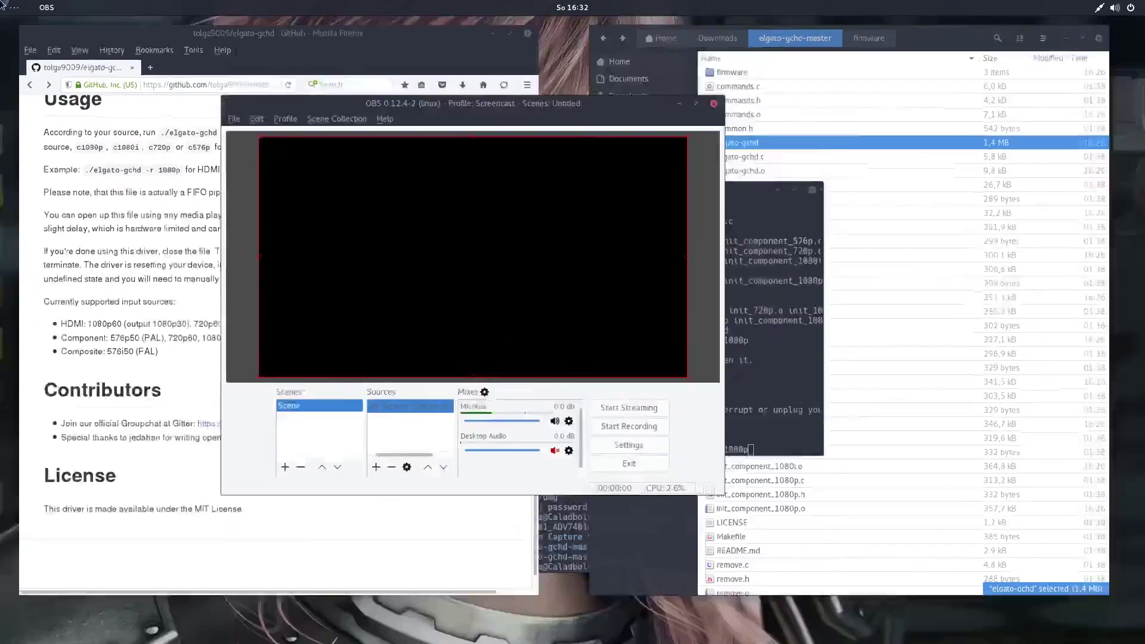
mouse_move(2, 1)
right_click(29, 497)
click(115, 471)
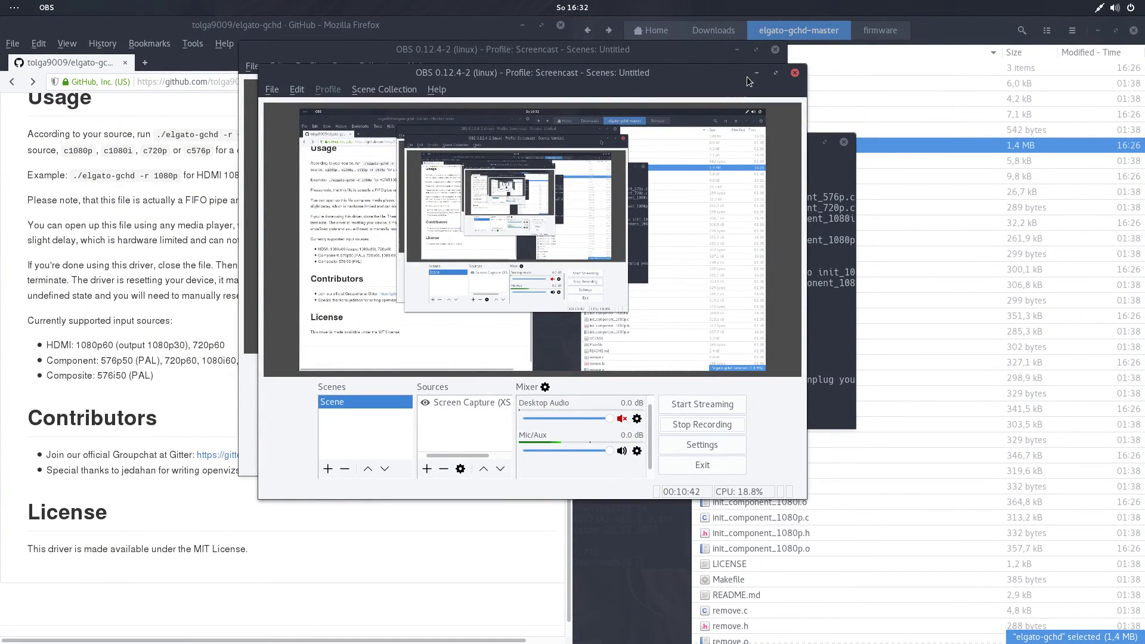
click(754, 73)
click(448, 411)
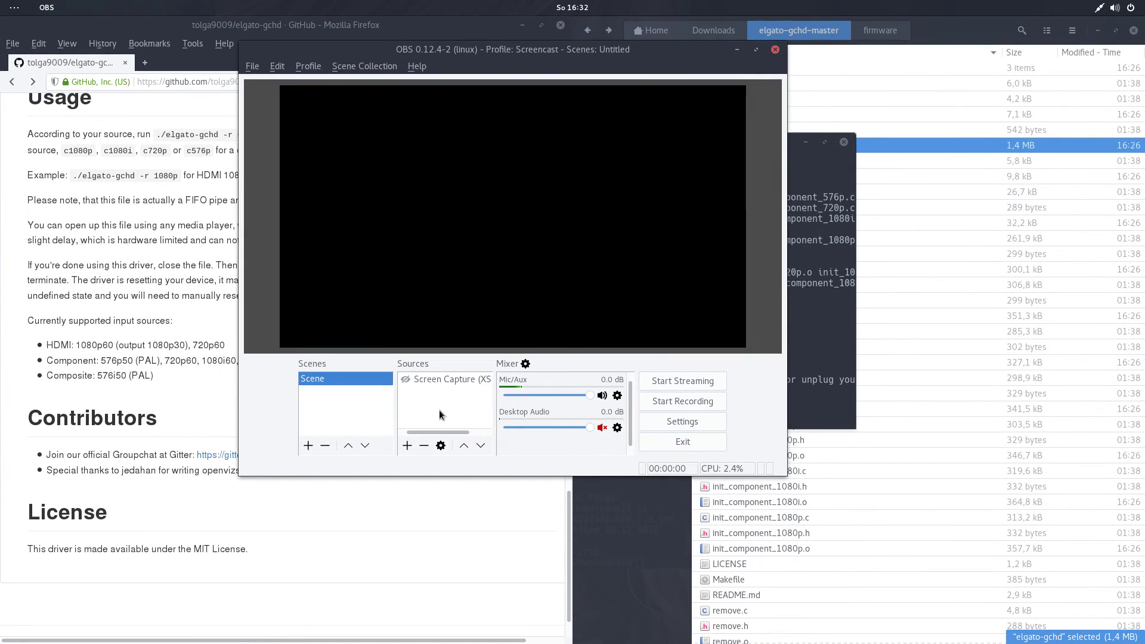
right_click(448, 402)
Arrange the terminal and OBS windows side by side, then rerun 'sudo ./elgato-gchd -r 1080p'.
key(Escape)
key(alt+Tab)
drag(639, 142, 883, 170)
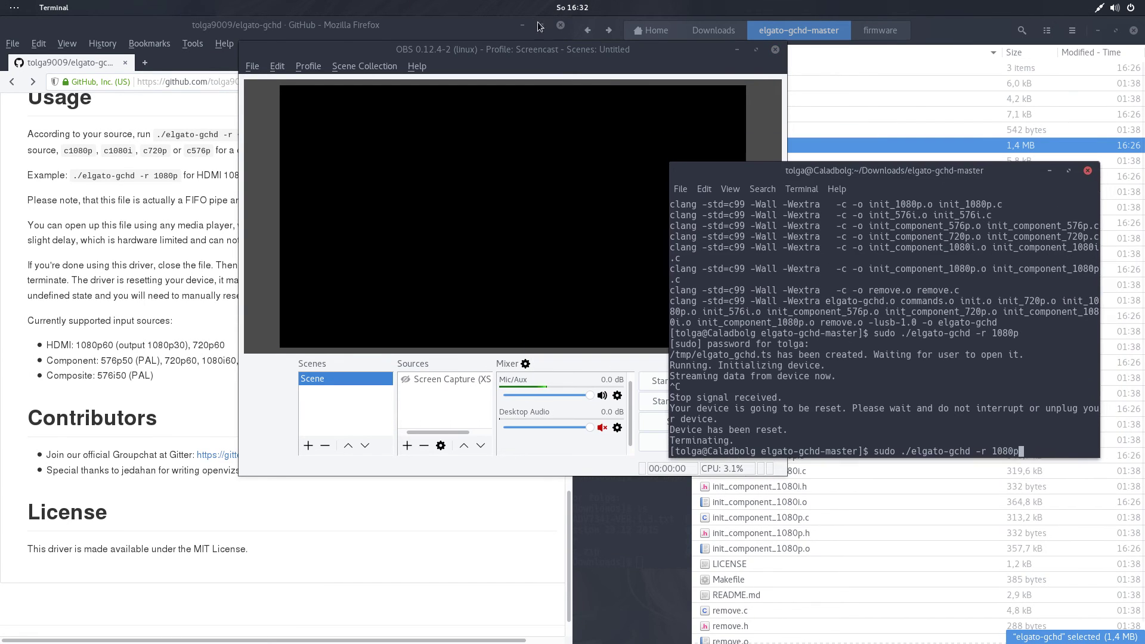
drag(533, 50, 337, 56)
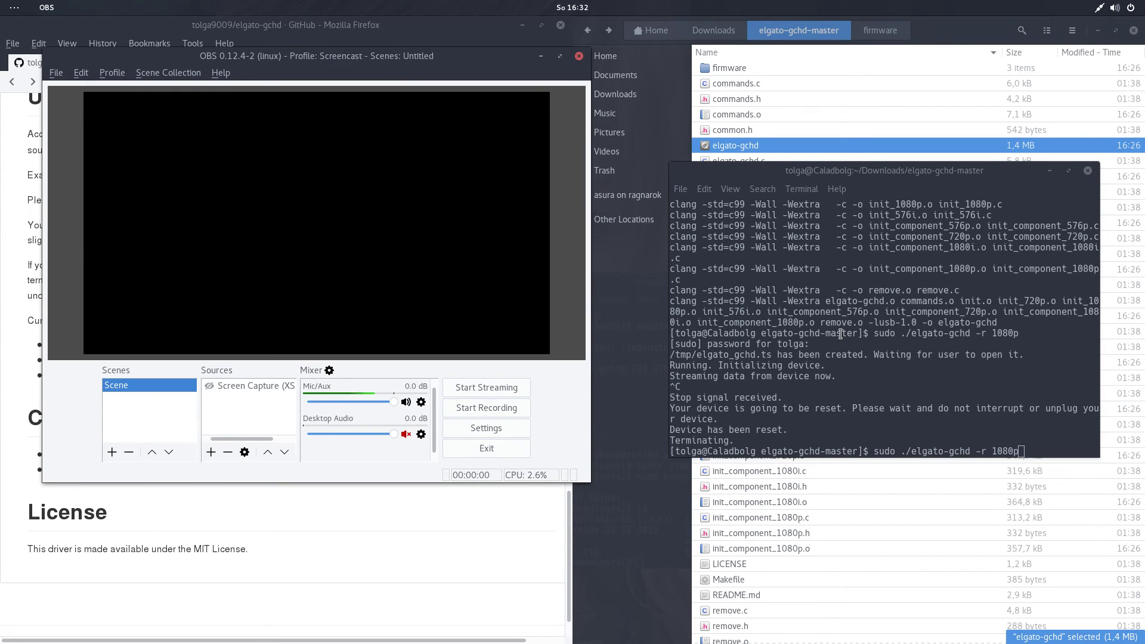
right_click(871, 337)
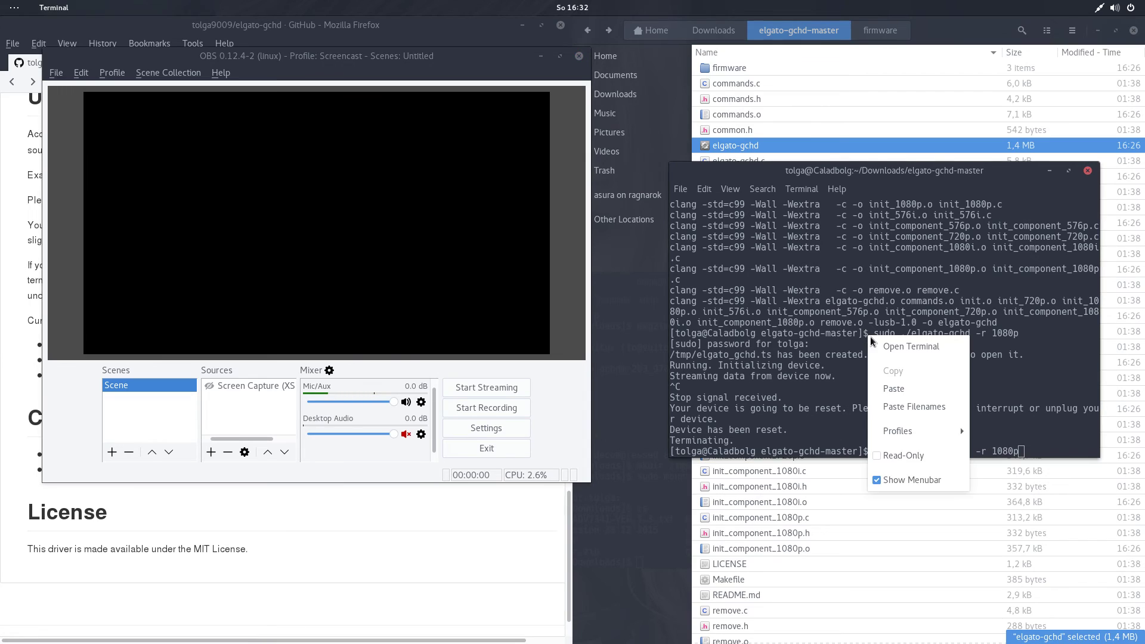
click(841, 384)
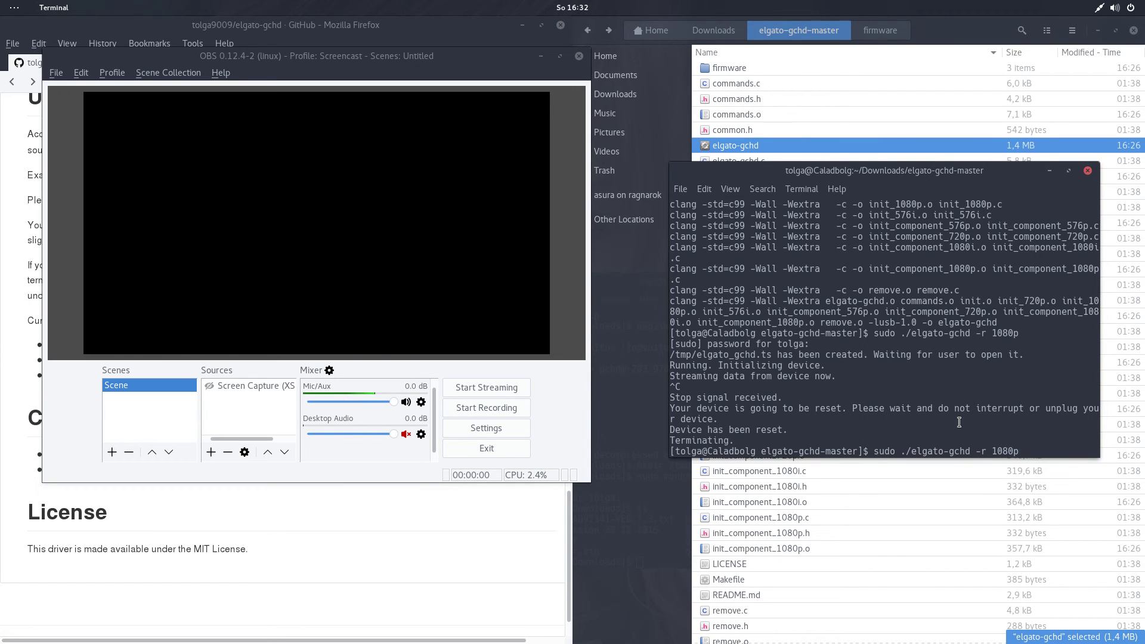
key(Return)
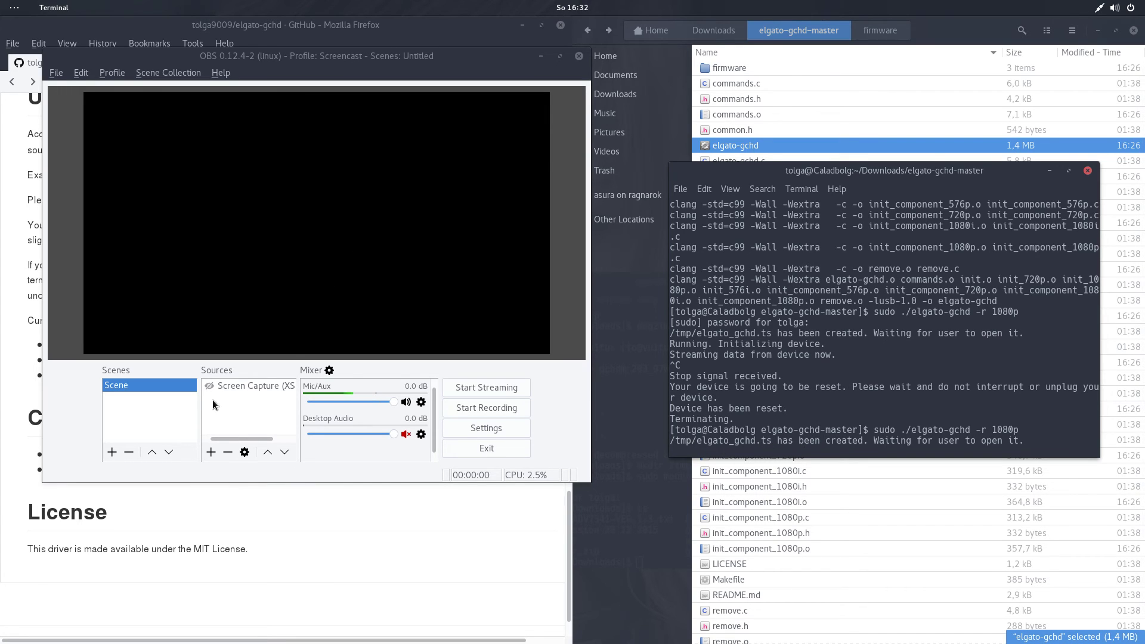
Add a new Media Source named 'Elgato' in OBS.
click(211, 456)
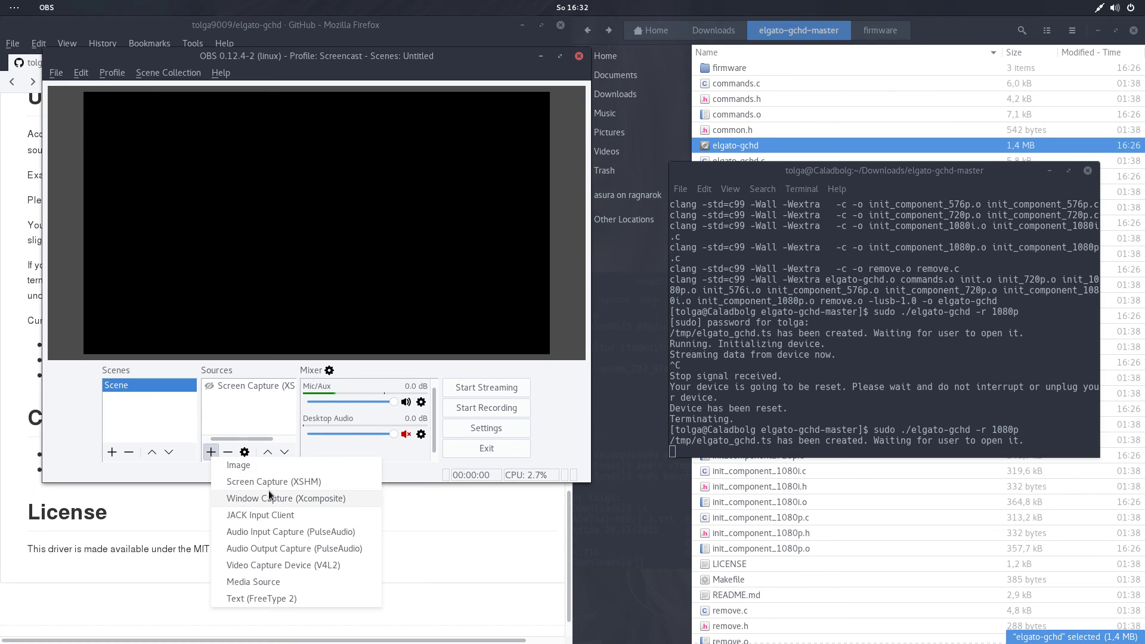
click(305, 576)
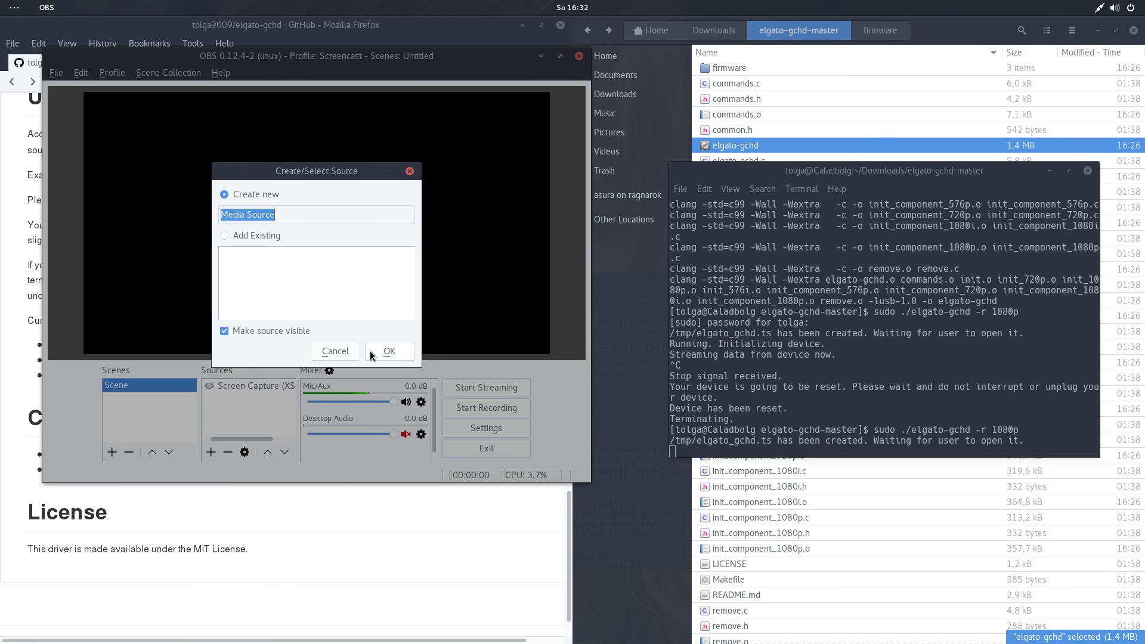
text(ELga)
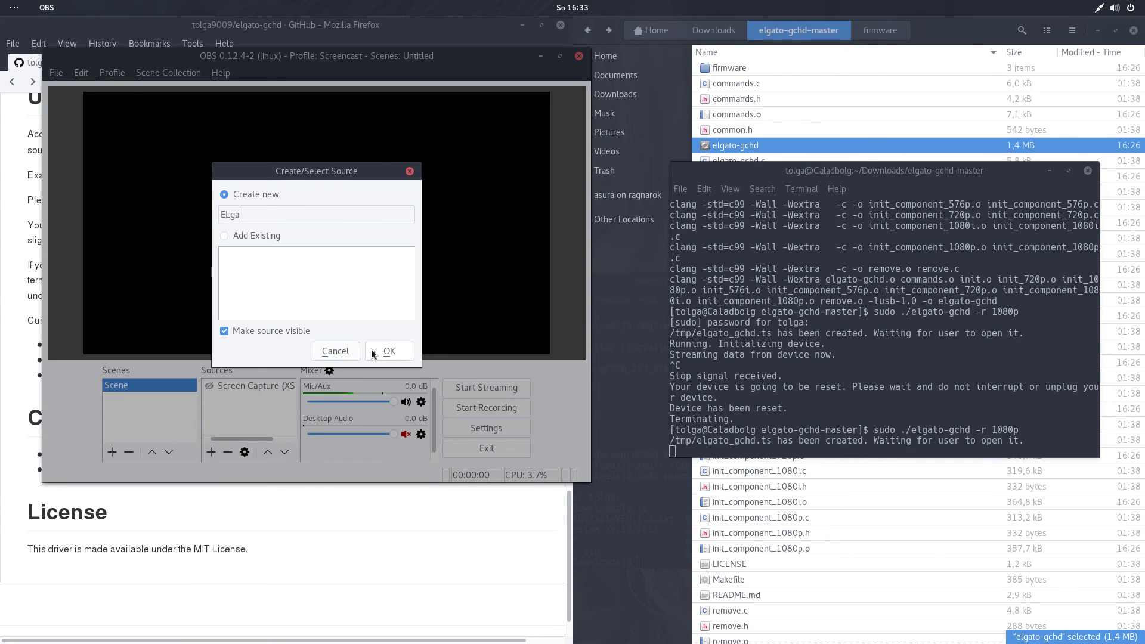
key(BackSpace)
key(BackSpace)
key(BackSpace)
text(lgato)
click(383, 352)
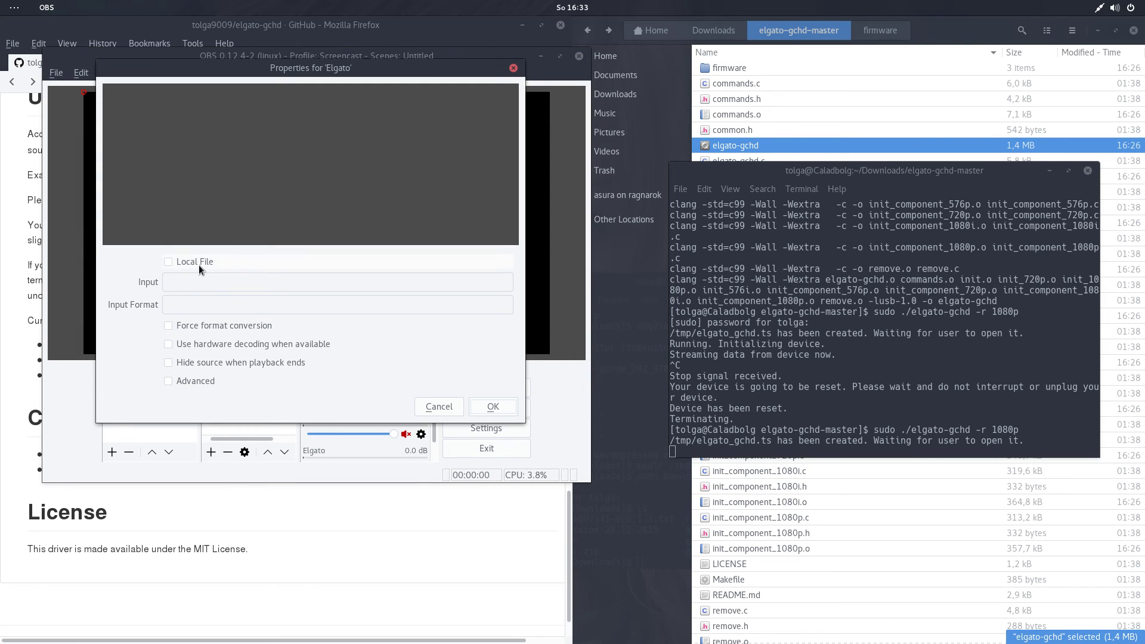
Point the Elgato source to the local file /tmp/elgato_gchd.ts and apply the settings.
click(198, 265)
click(480, 291)
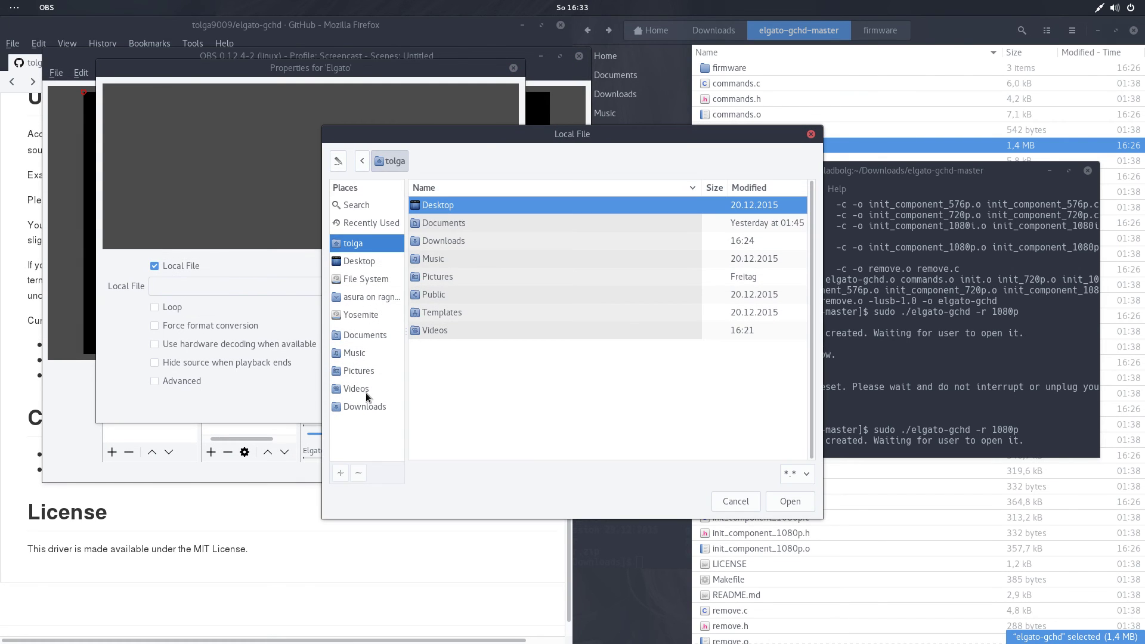
click(381, 281)
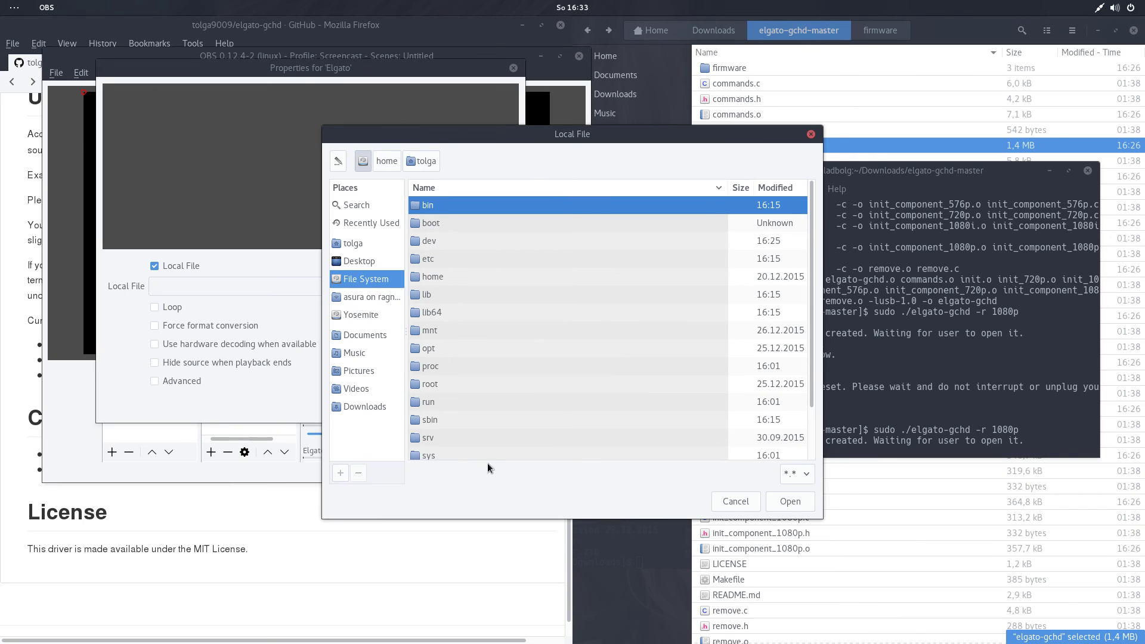
scroll(479, 431, down, 3)
double_click(470, 412)
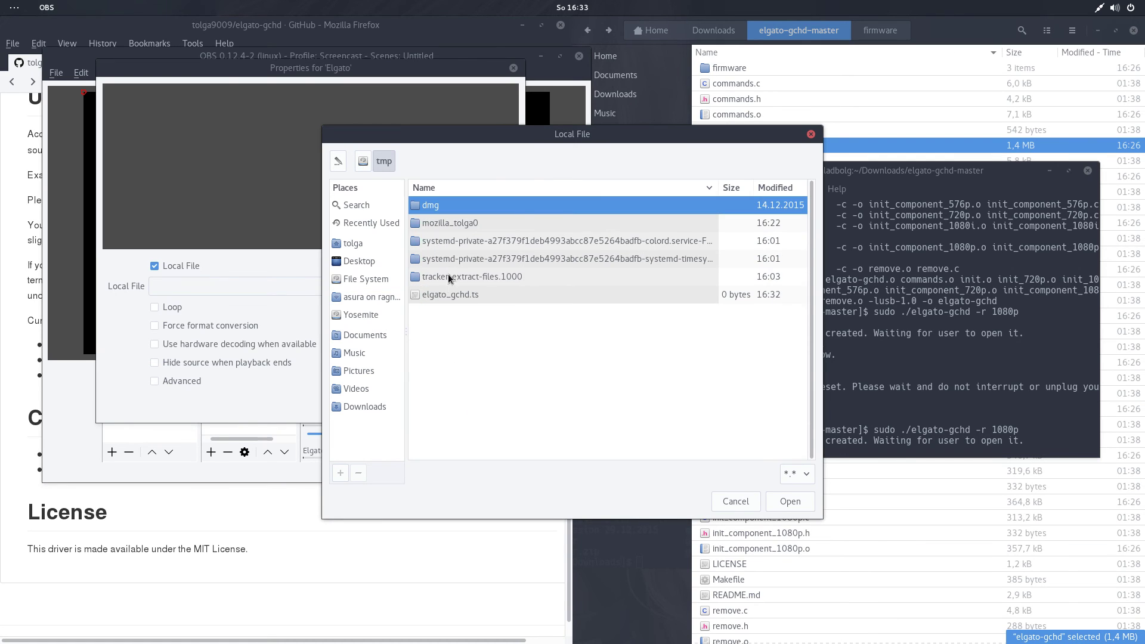
click(451, 296)
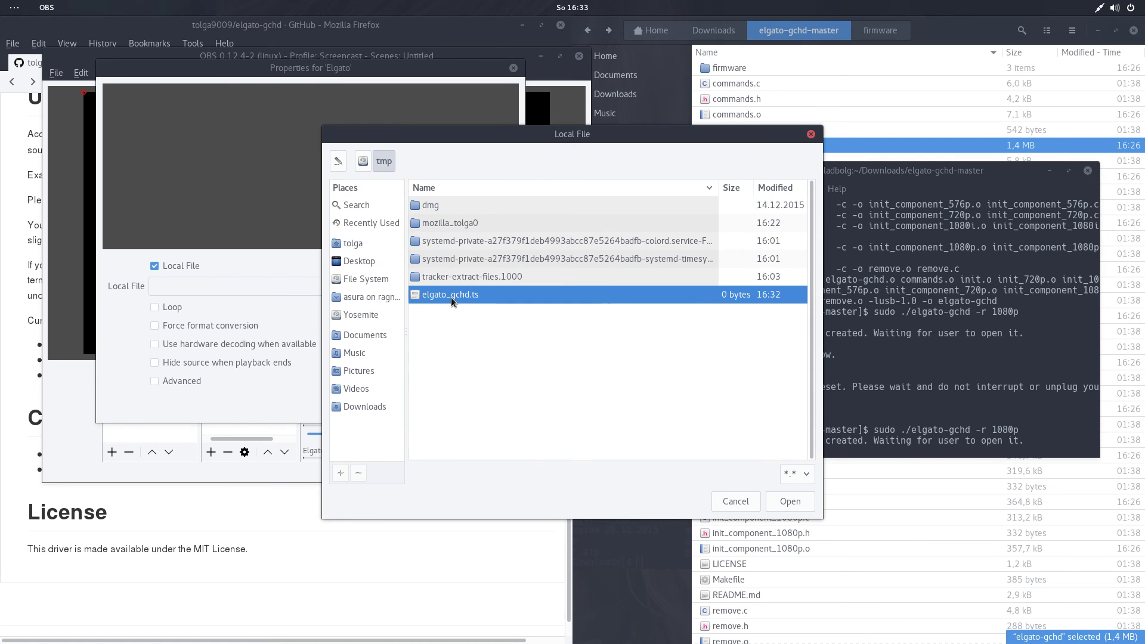
click(790, 502)
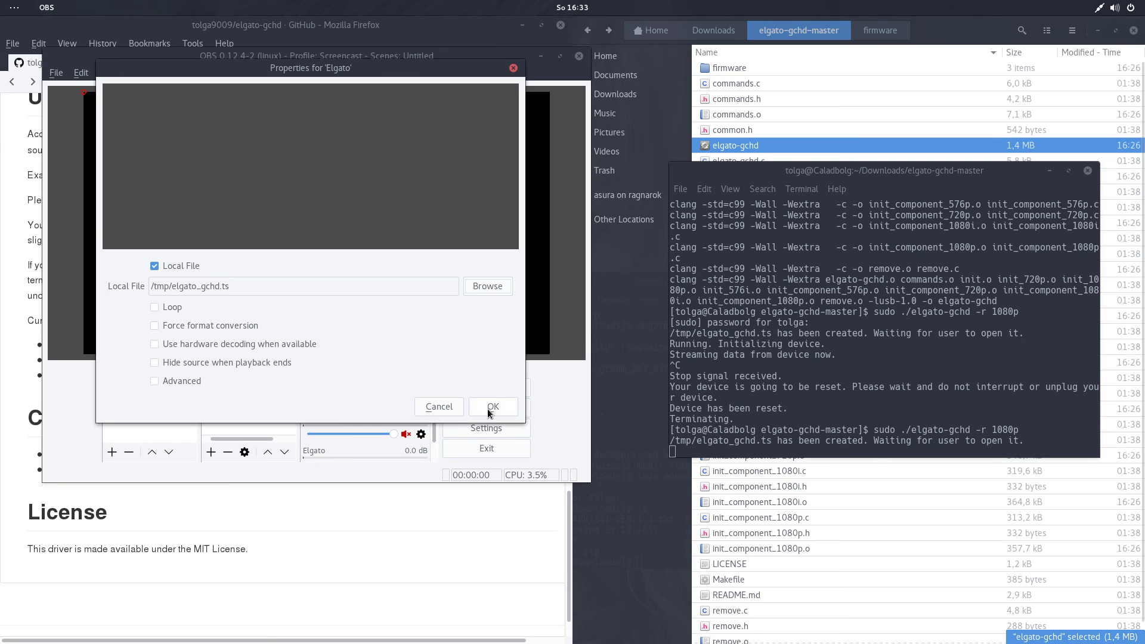
click(490, 408)
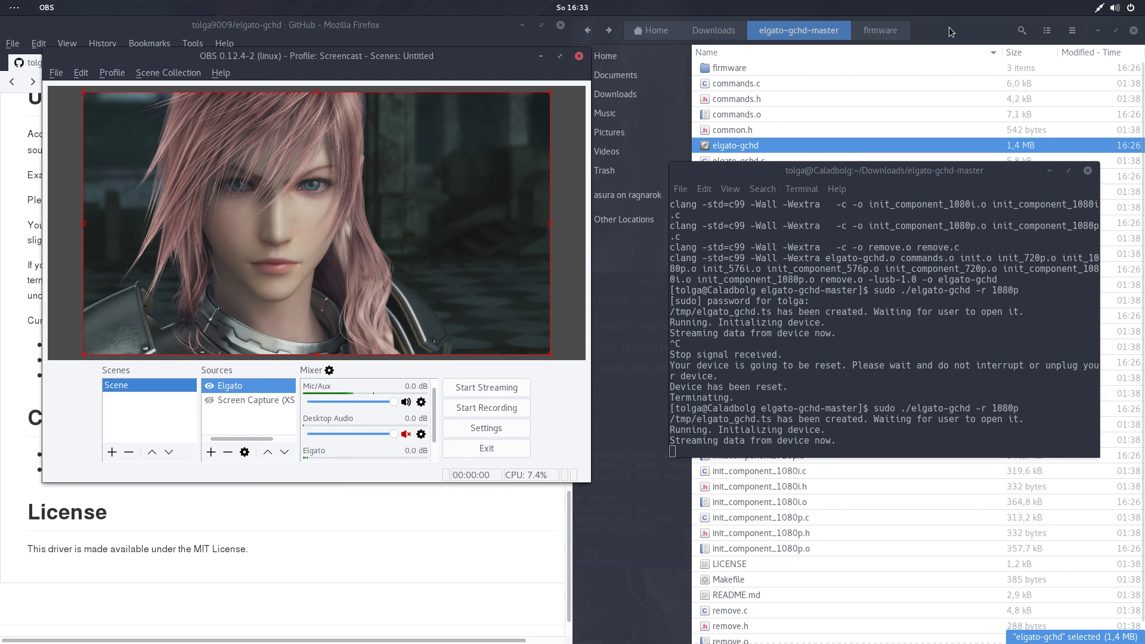
Move the Files window aside and centre the OBS window showing the live Elgato capture.
drag(949, 27, 973, 56)
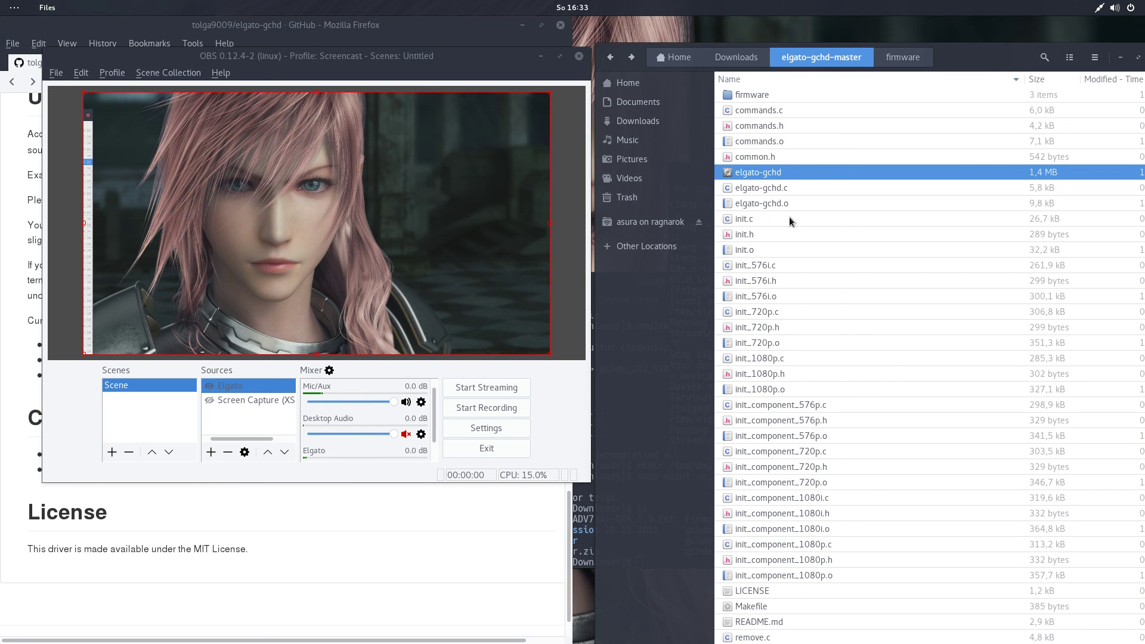
click(1121, 58)
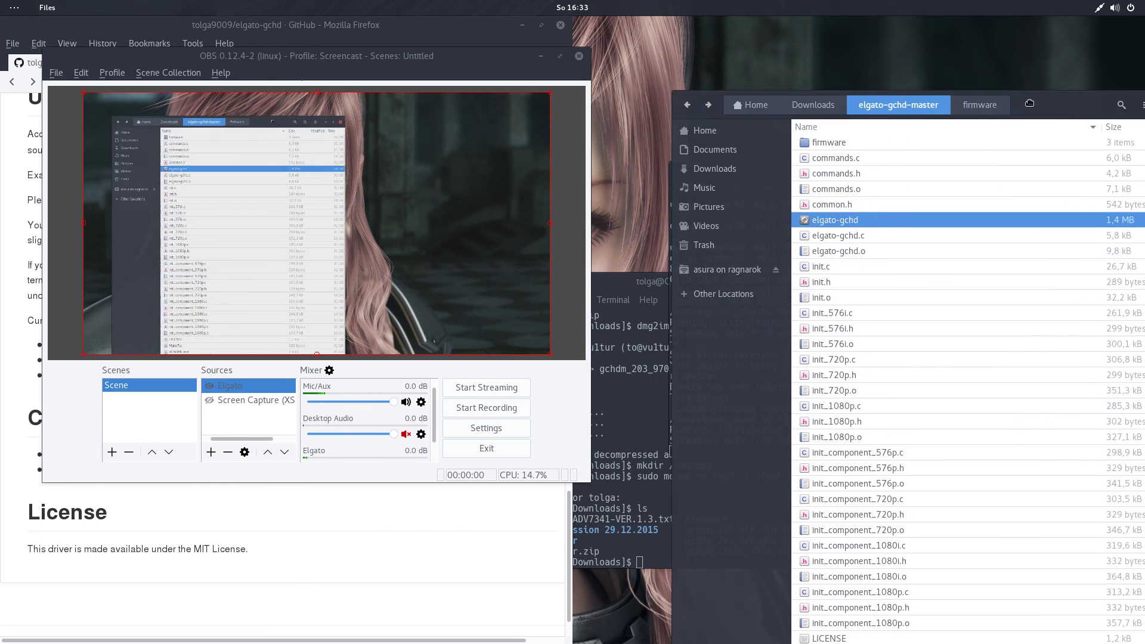
drag(1000, 62, 973, 64)
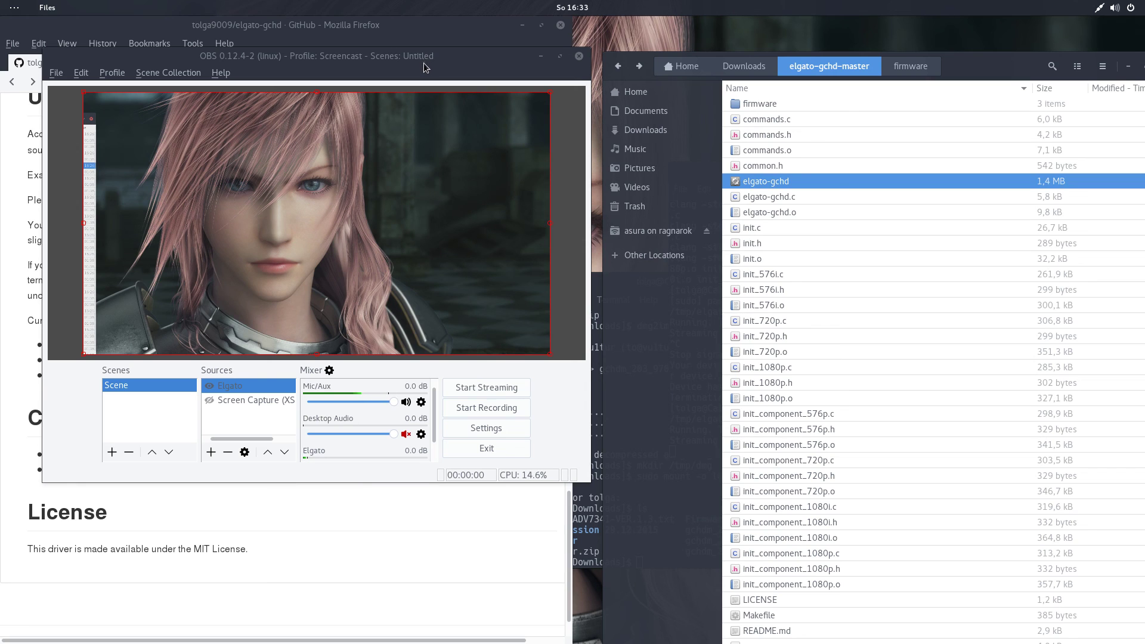
drag(426, 65, 752, 124)
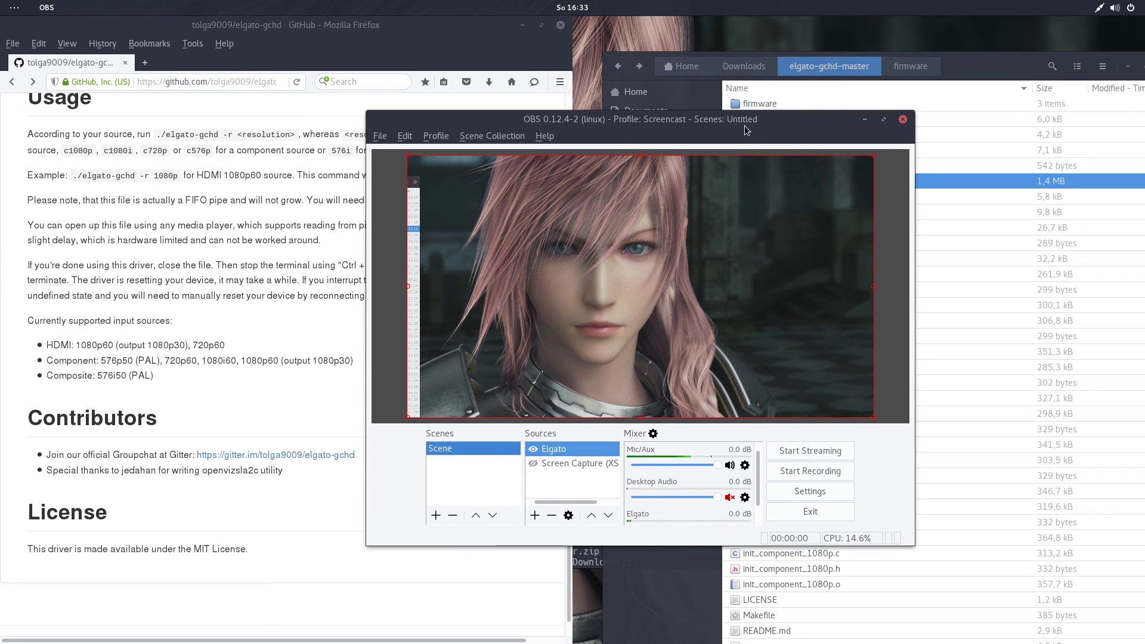